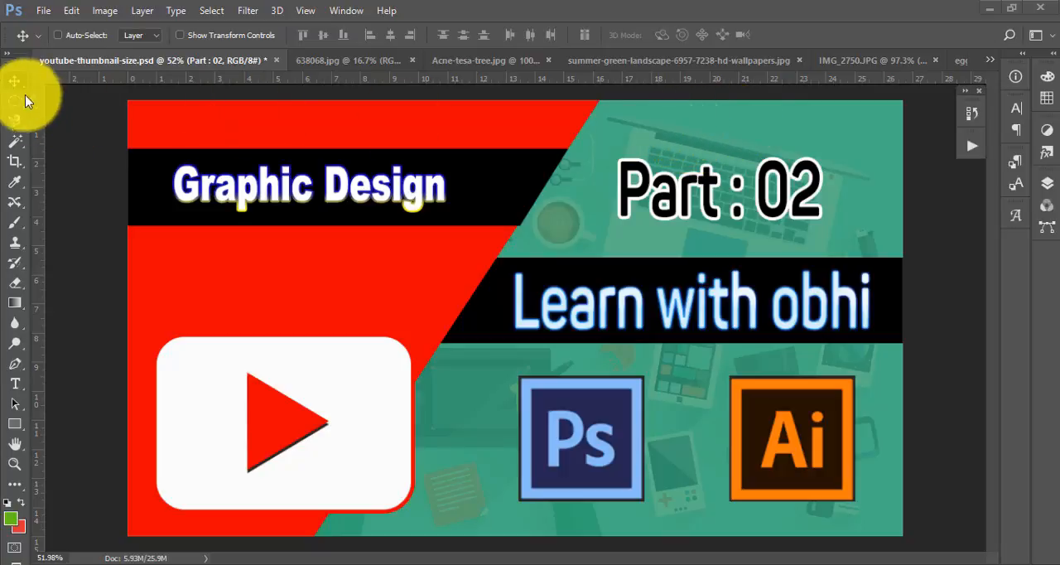
- In the summer-green-landscape document, draw an Elliptical Marquee selection around the tree with the feather set to 0 px
{"action": "left_click", "coordinate": [692, 61]}
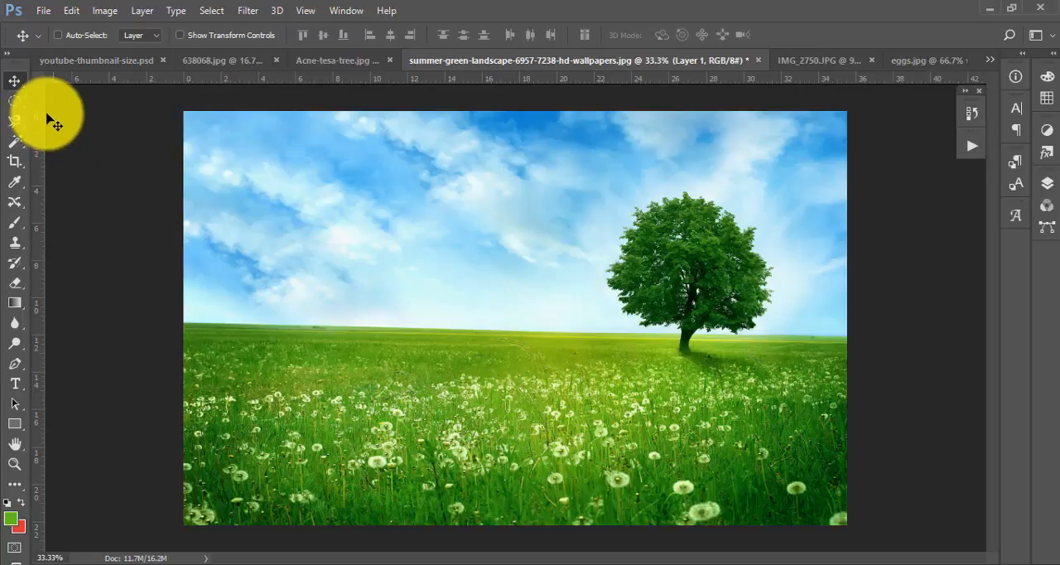
{"action": "left_click", "coordinate": [15, 101]}
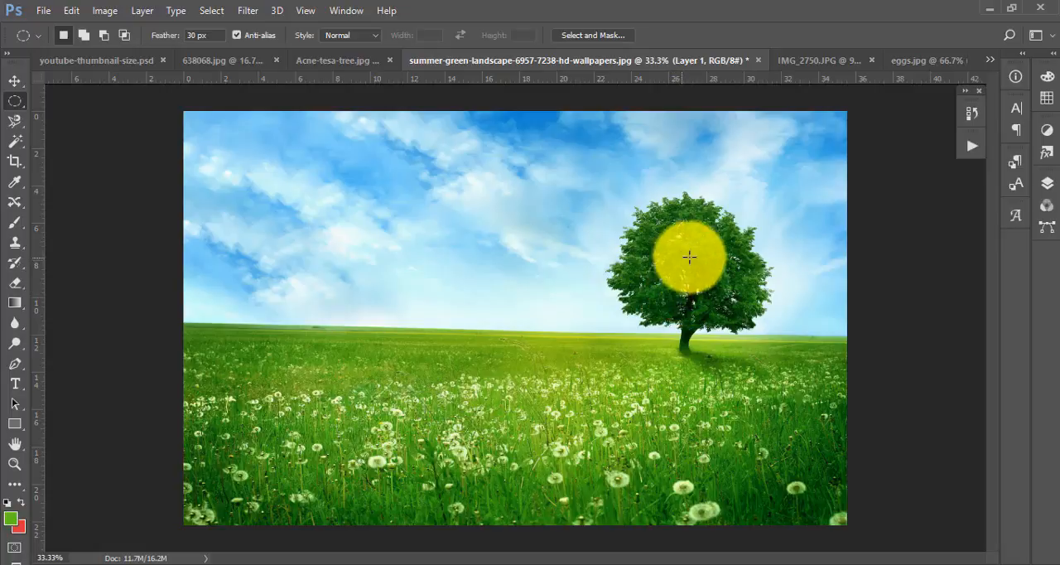
{"action": "left_click", "coordinate": [14, 101]}
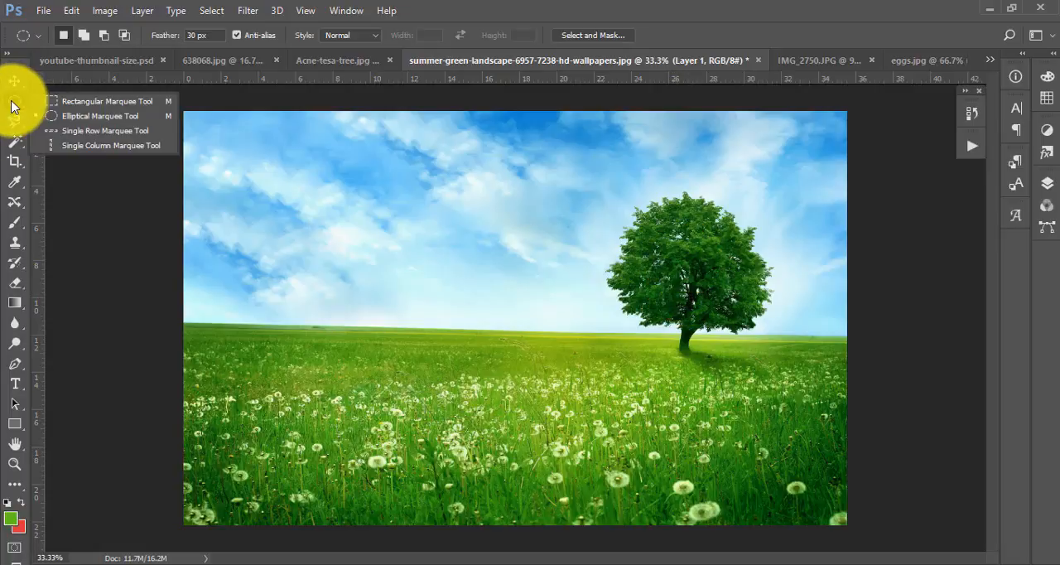
{"action": "left_click", "coordinate": [101, 119]}
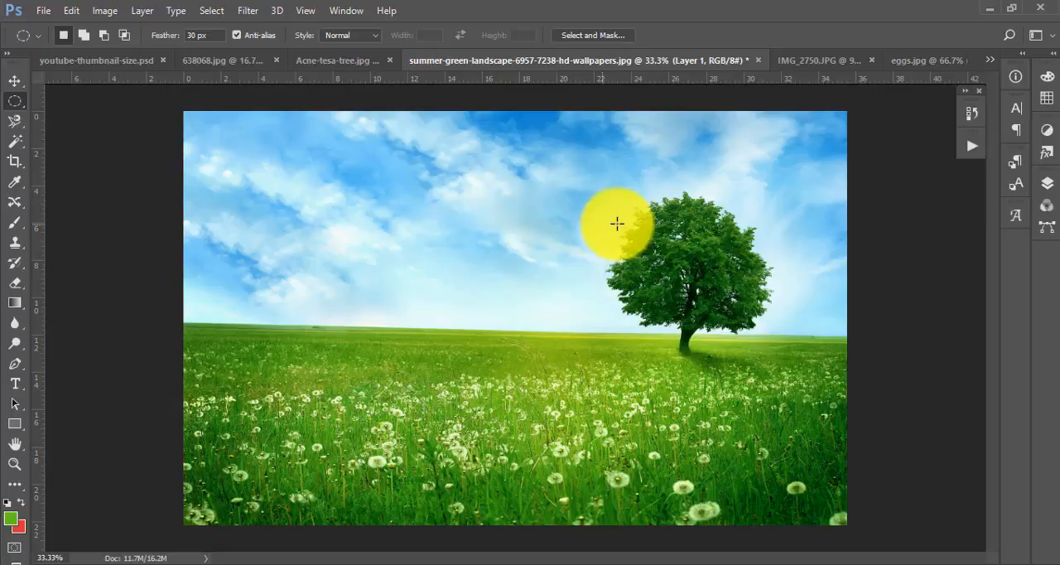
{"action": "left_click", "coordinate": [213, 34]}
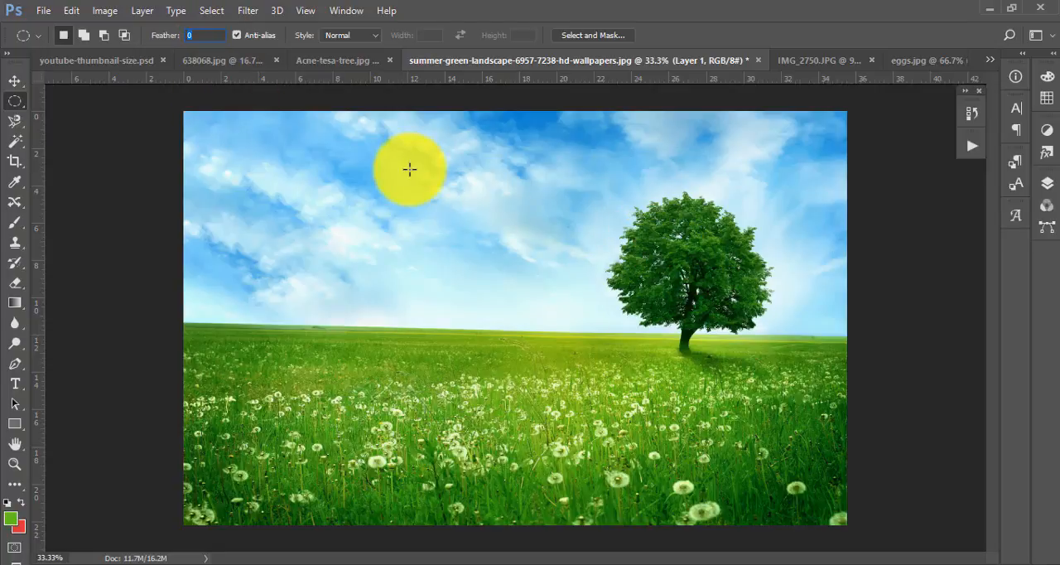
{"action": "left_click_drag", "start_coordinate": [604, 178], "coordinate": [792, 383]}
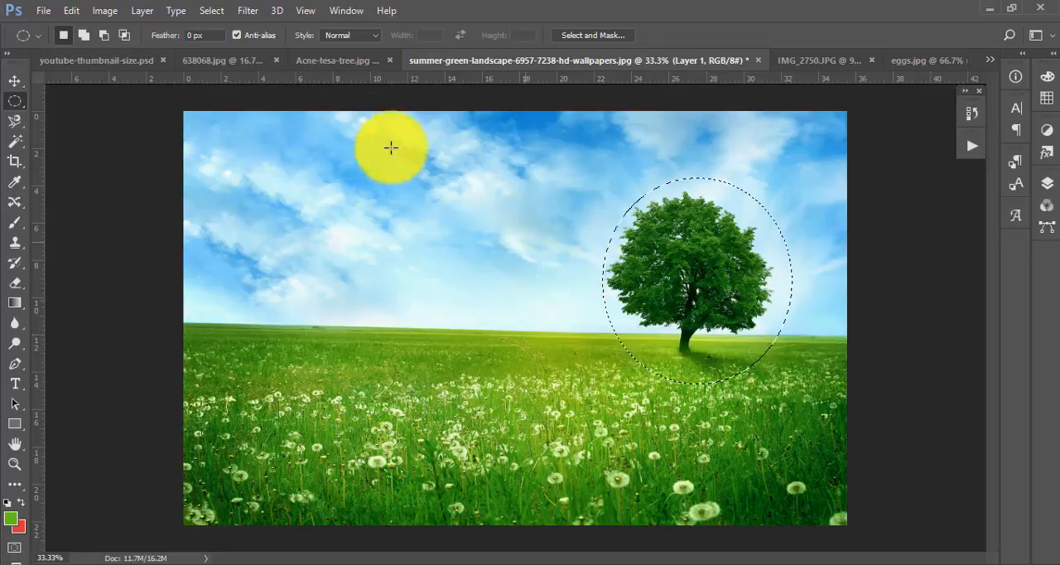
- Copy the selected tree to a new layer and move the copy to the left side of the landscape
{"action": "left_click", "coordinate": [13, 82]}
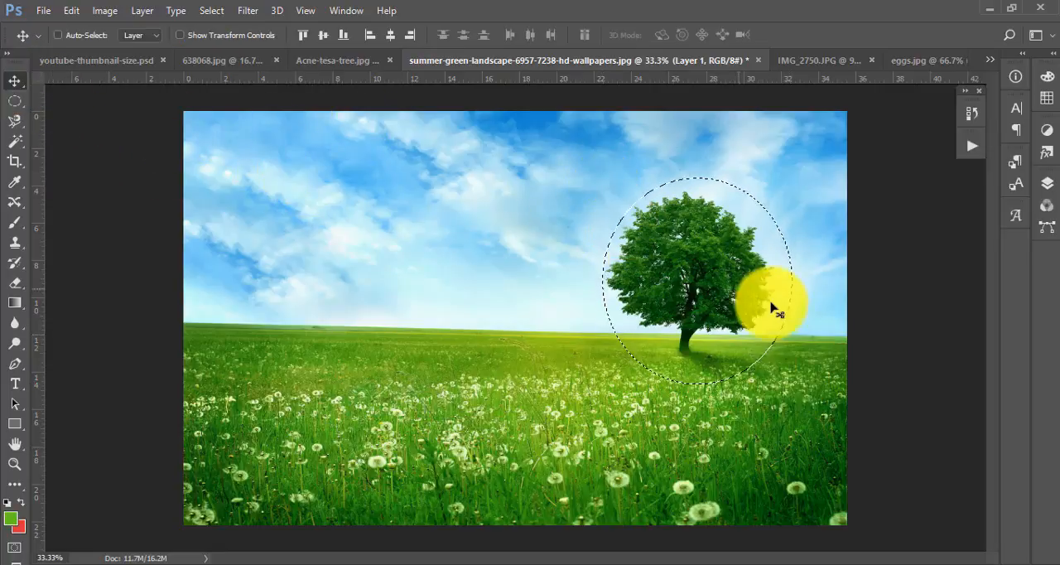
{"action": "key", "text": "ctrl+j"}
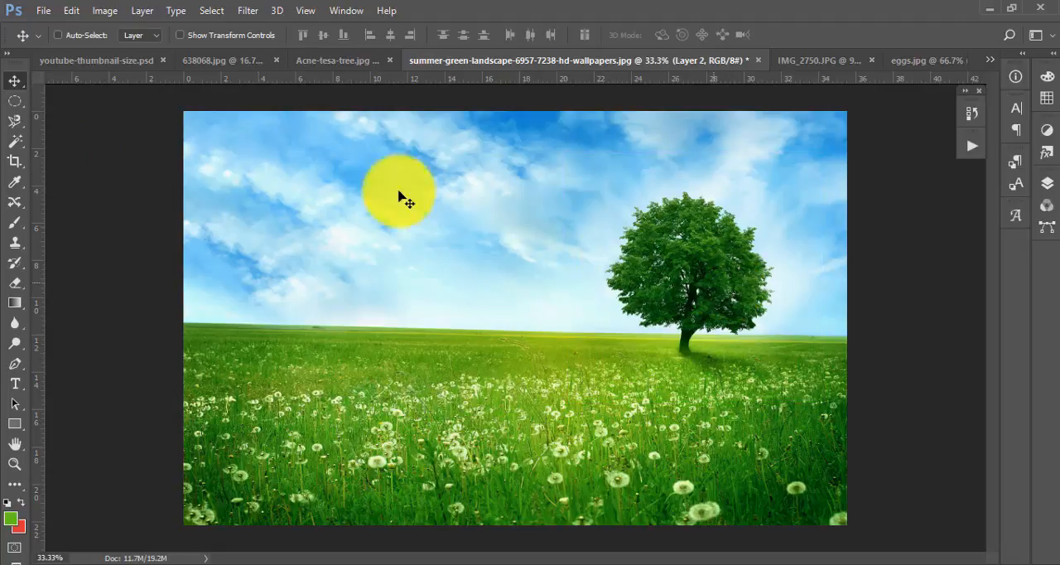
{"action": "left_click_drag", "start_coordinate": [673, 258], "coordinate": [312, 256]}
- Hide Layer 1 and Layer 0, then show each again, to compare the edges of the two tree copies
{"action": "left_click", "coordinate": [1048, 184]}
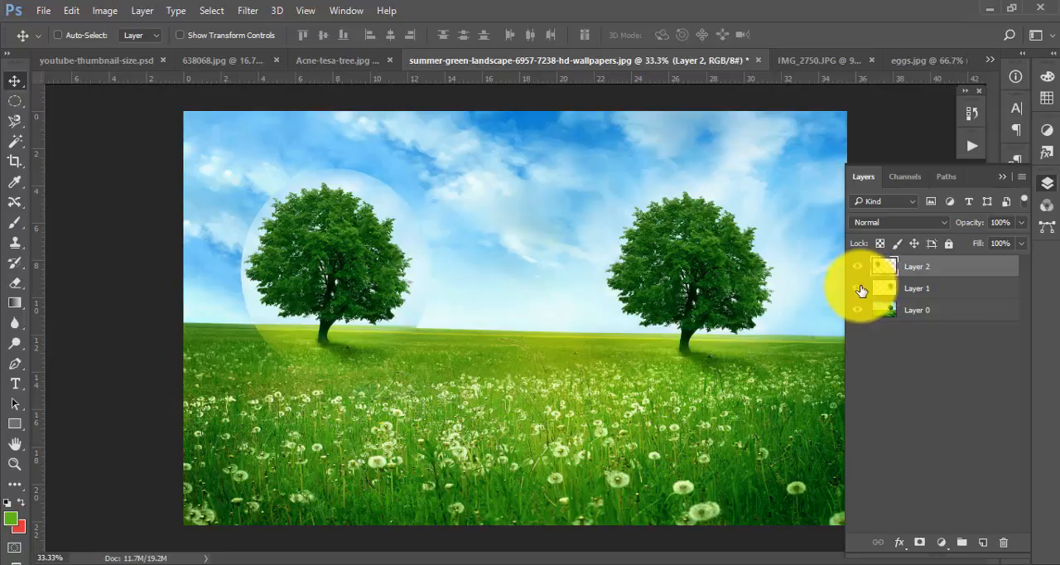
{"action": "left_click", "coordinate": [857, 288]}
{"action": "left_click", "coordinate": [858, 310]}
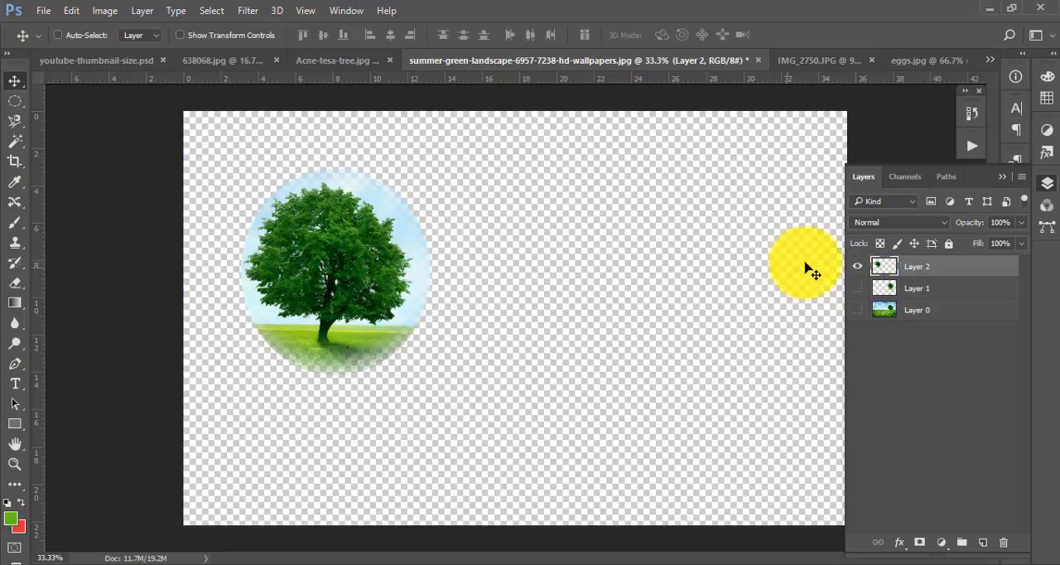
{"action": "left_click", "coordinate": [857, 289]}
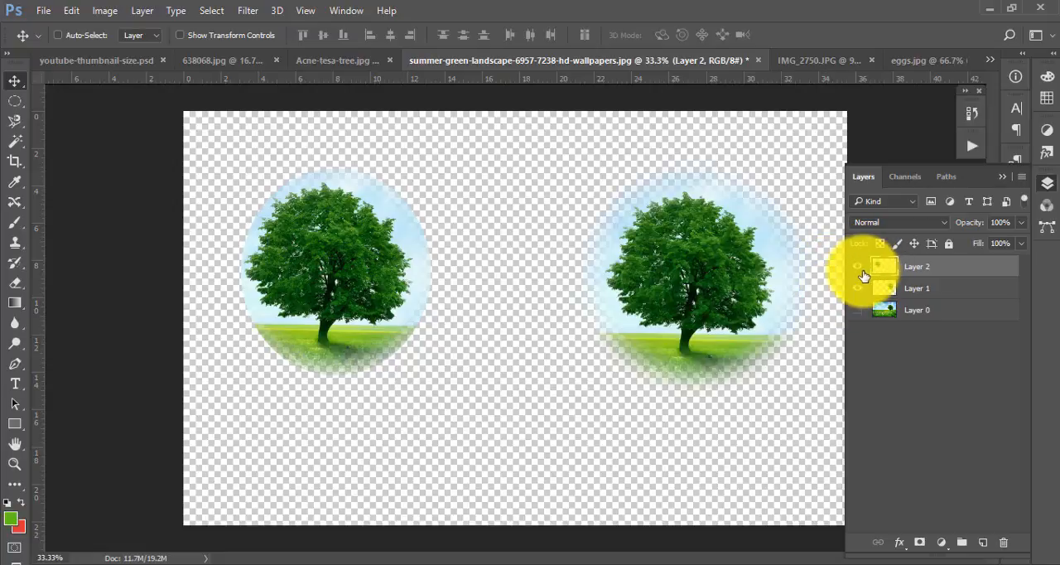
{"action": "left_click", "coordinate": [857, 310]}
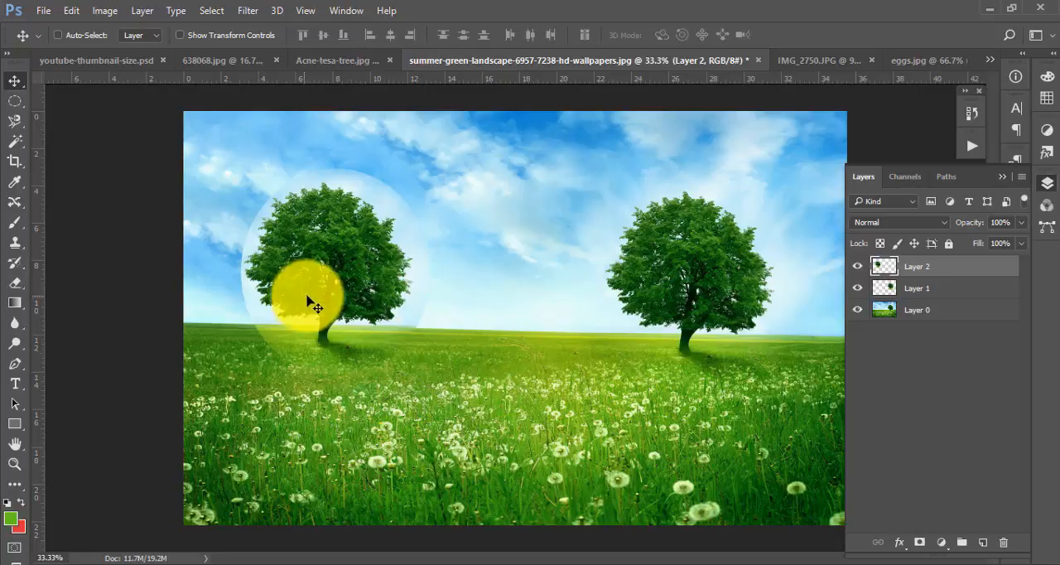
- Hide and delete both tree-copy layers, Layer 1 and Layer 2
{"action": "left_click", "coordinate": [908, 289]}
{"action": "left_click", "coordinate": [857, 289]}
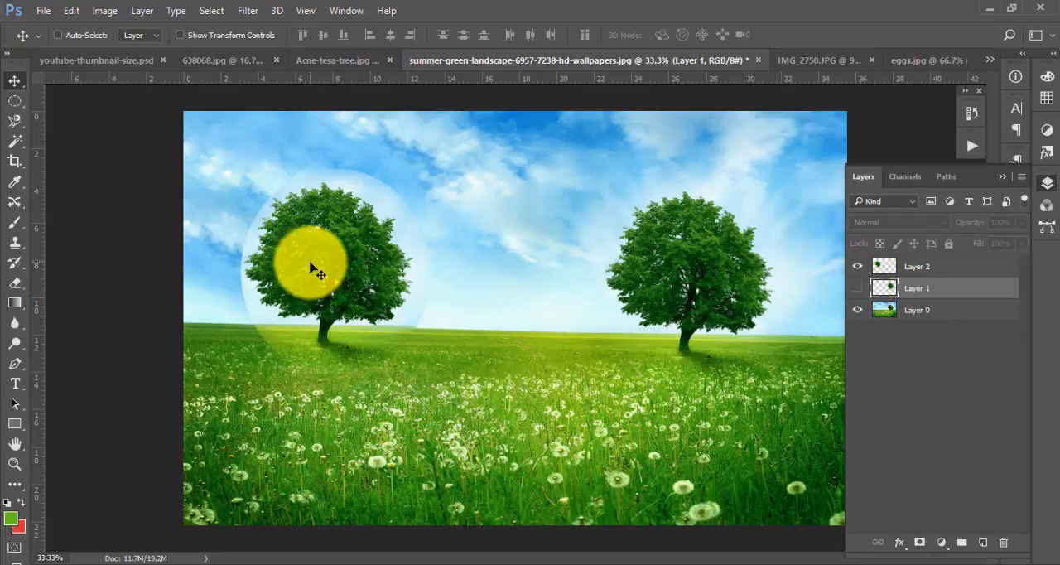
{"action": "left_click", "coordinate": [857, 265]}
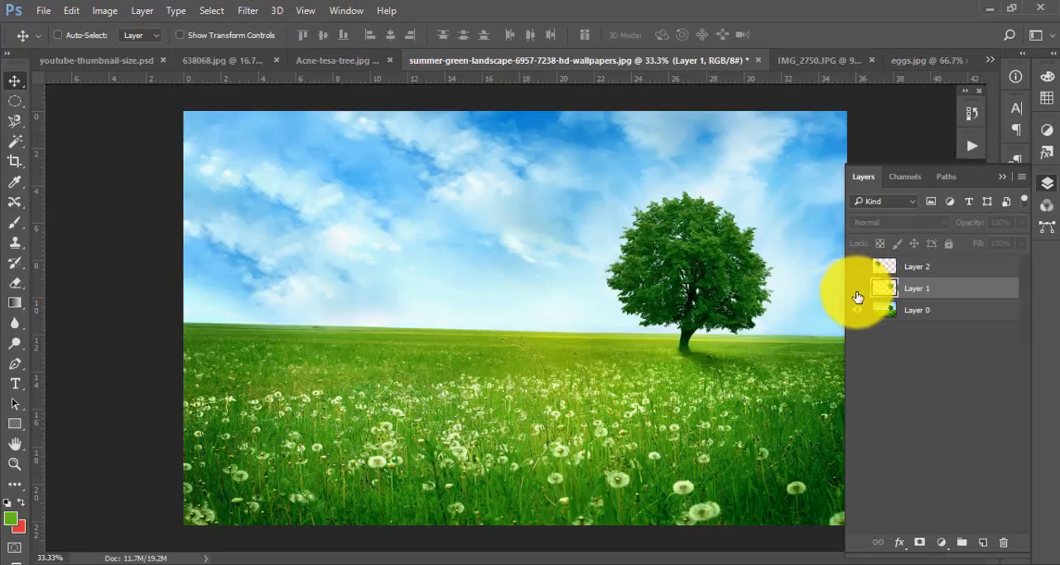
{"action": "left_click", "coordinate": [922, 270]}
{"action": "key", "text": "Delete"}
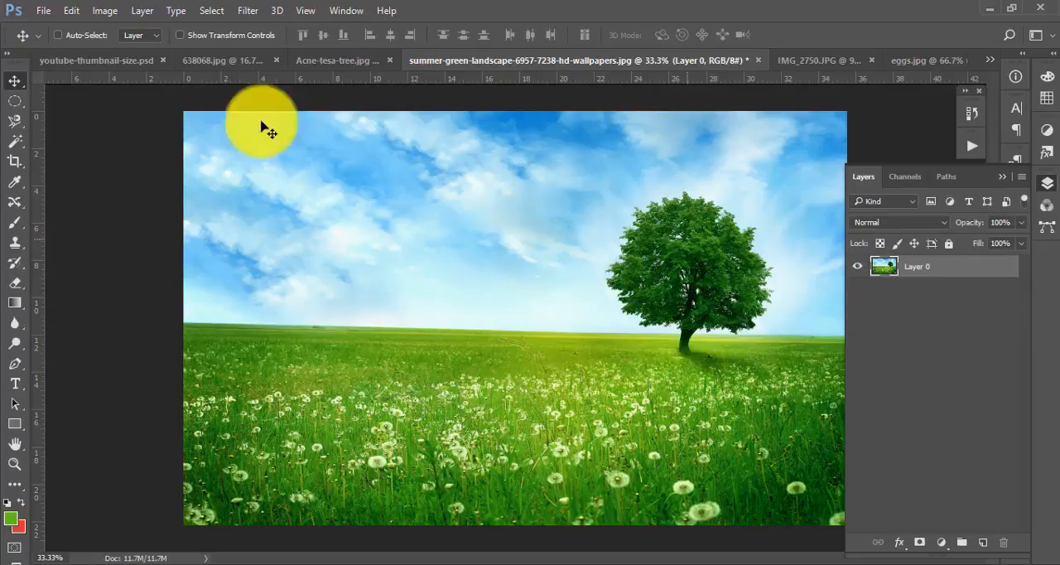
- Draw an elliptical selection around the tree on Layer 0 with the 0 px feather and copy its pixels
{"action": "left_click", "coordinate": [15, 101]}
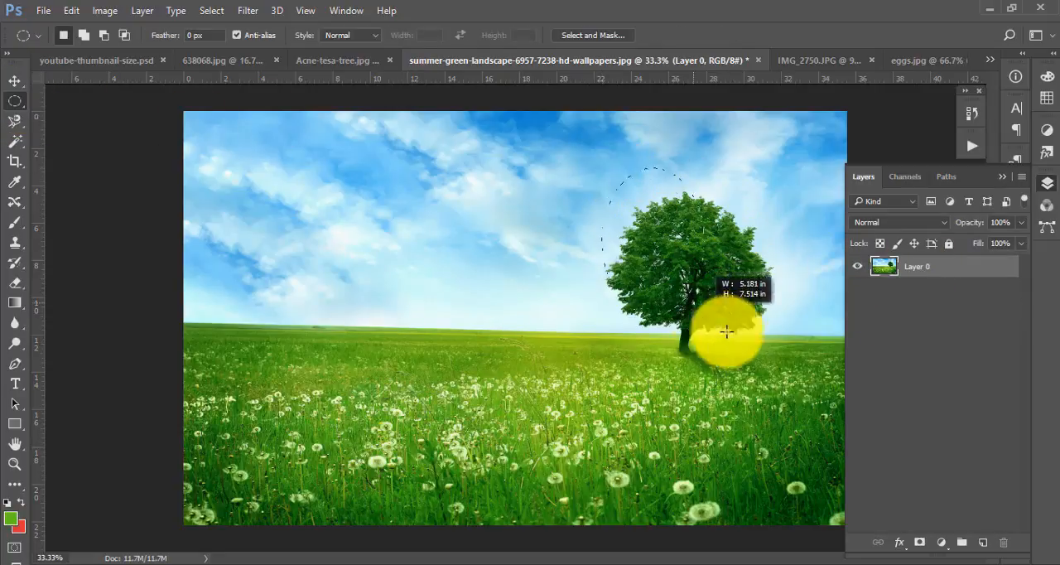
{"action": "left_click_drag", "start_coordinate": [726, 331], "coordinate": [791, 377]}
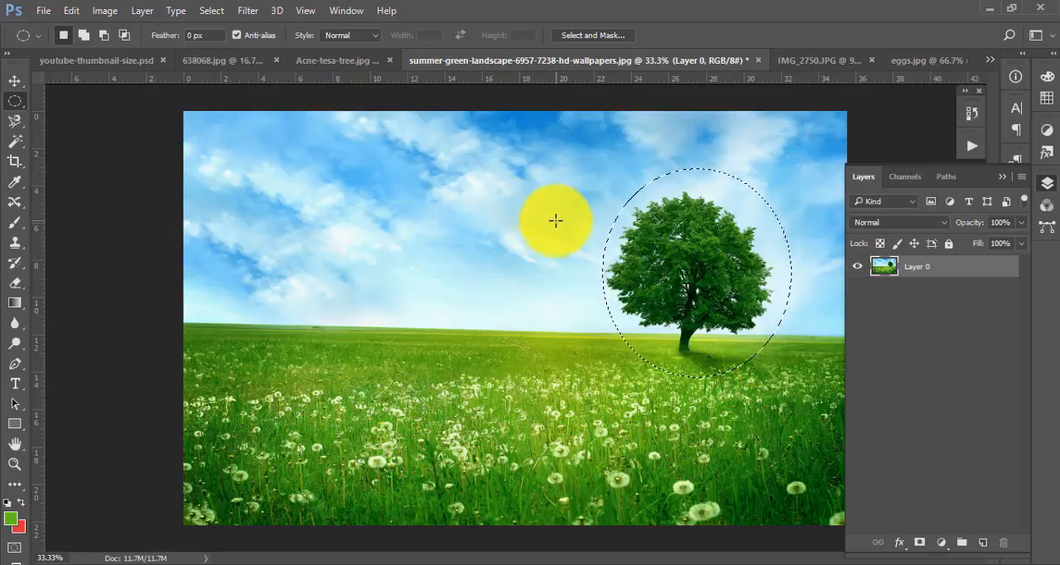
{"action": "left_click", "coordinate": [13, 82]}
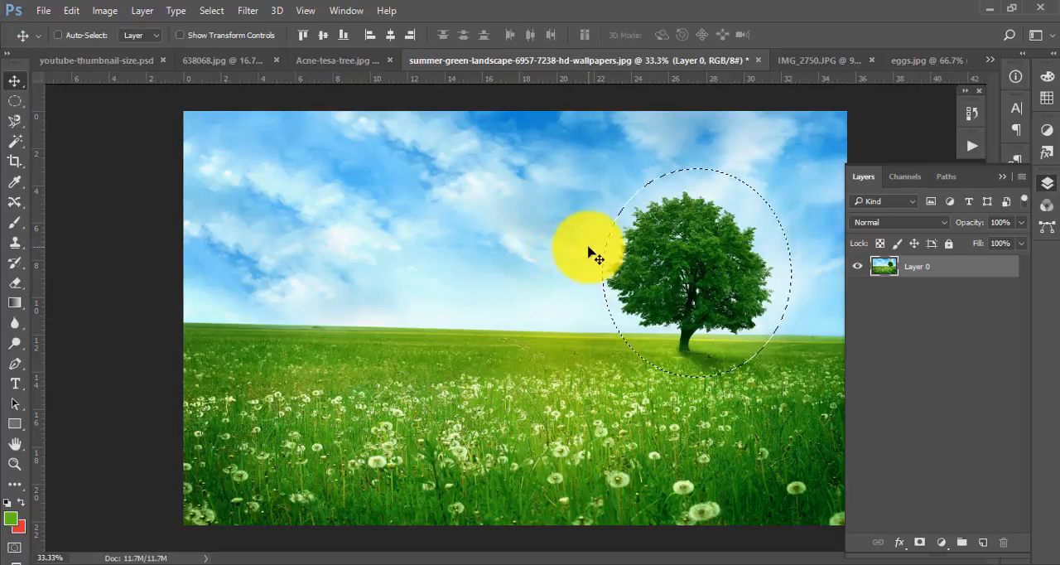
{"action": "left_click", "coordinate": [70, 12]}
{"action": "left_click", "coordinate": [128, 106]}
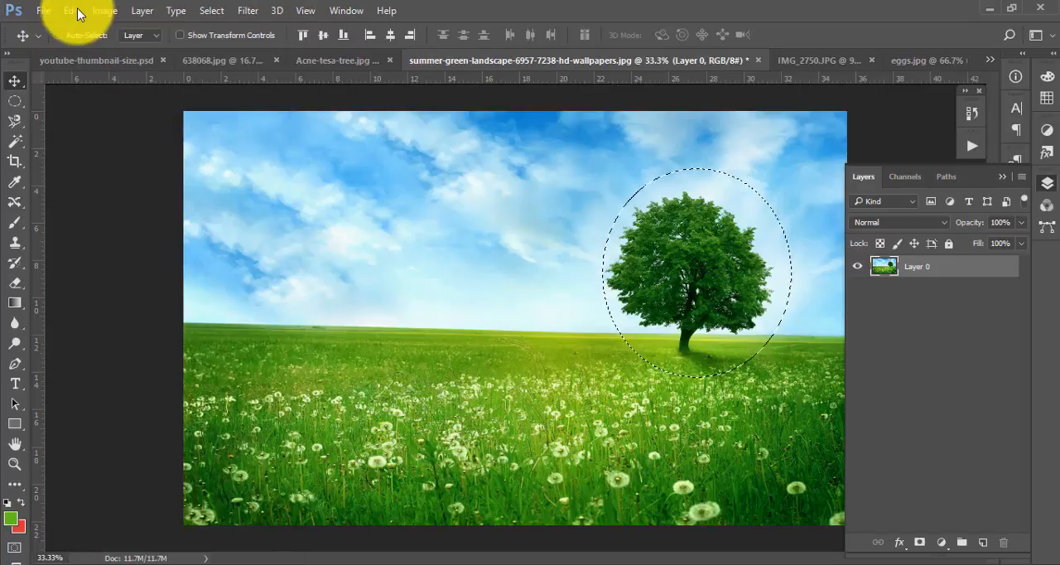
- Set the Elliptical Marquee feather to 40 px while the tree selection is still active
{"action": "left_click", "coordinate": [15, 100]}
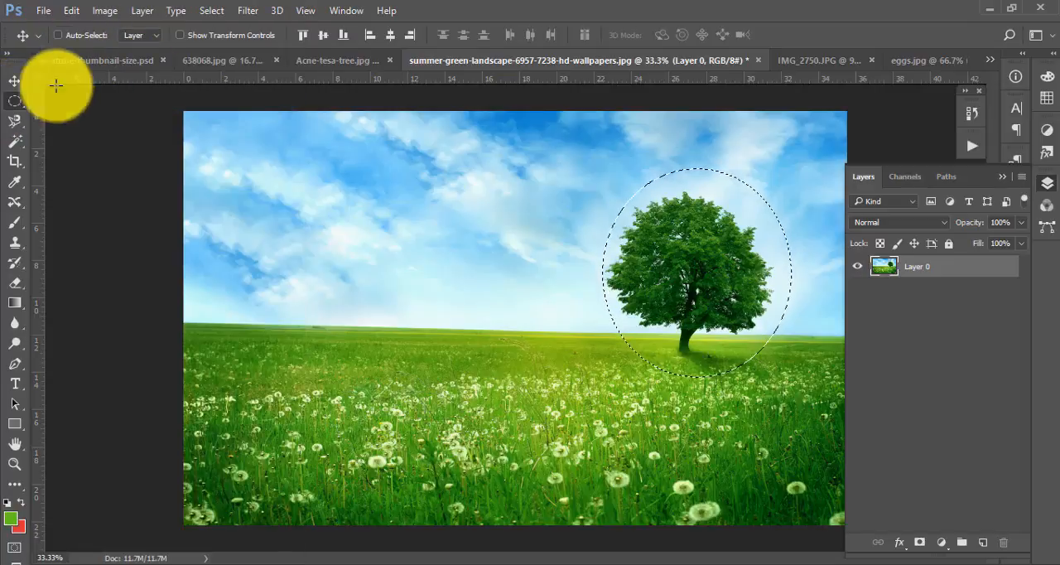
{"action": "left_click", "coordinate": [196, 35]}
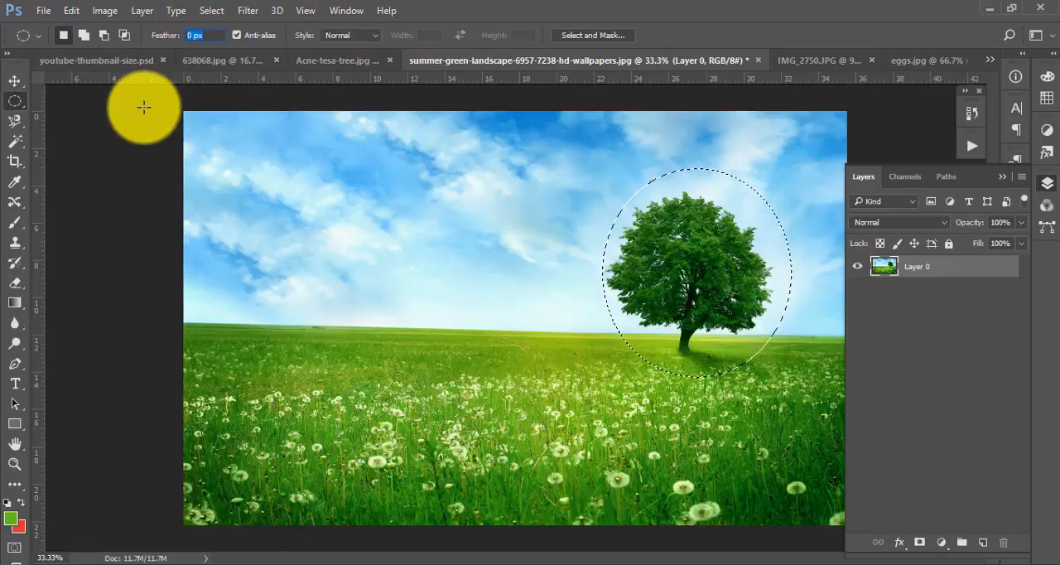
{"action": "key", "text": "Return"}
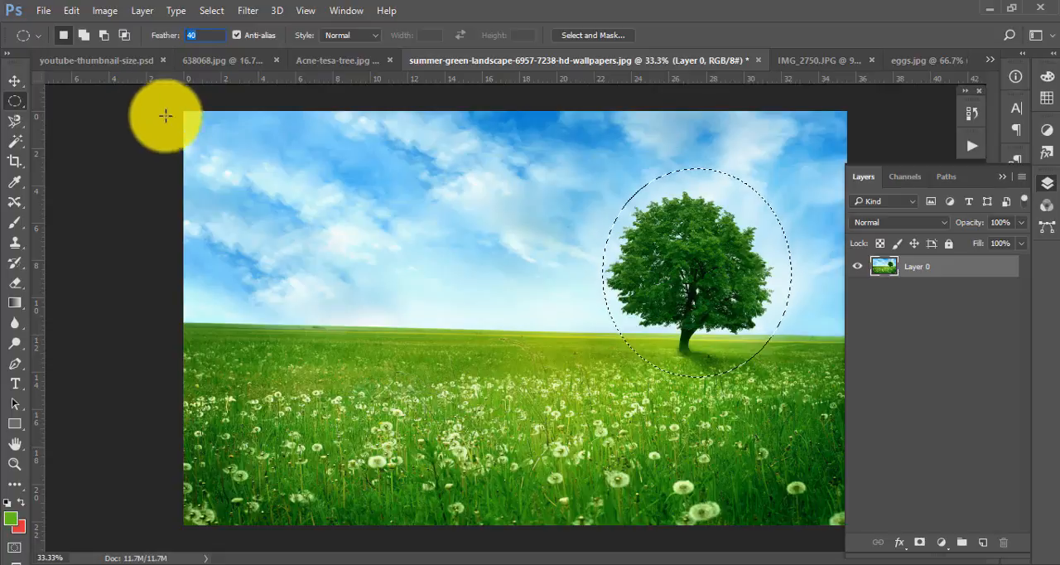
- Copy the selected tree, paste it as a new layer and move the pasted tree to the left of the original
{"action": "left_click", "coordinate": [69, 10]}
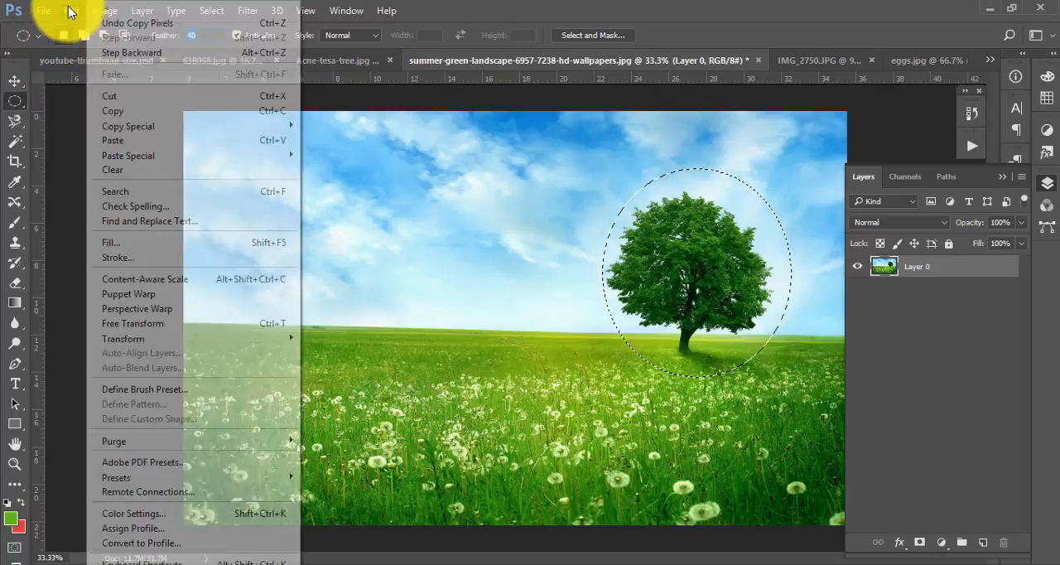
{"action": "left_click", "coordinate": [15, 81]}
{"action": "left_click", "coordinate": [79, 10]}
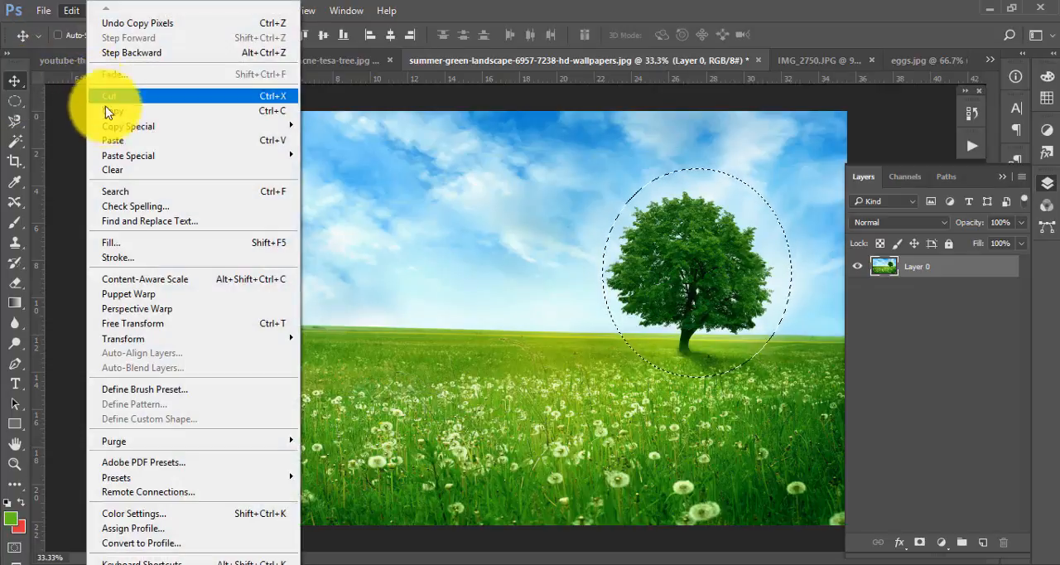
{"action": "left_click", "coordinate": [116, 110]}
{"action": "left_click", "coordinate": [71, 10]}
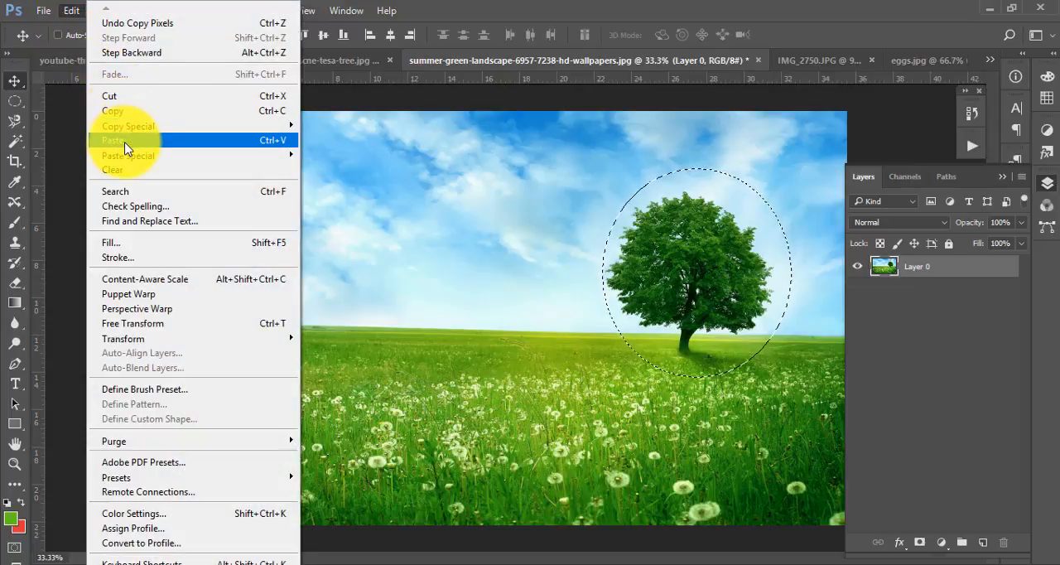
{"action": "left_click", "coordinate": [125, 141]}
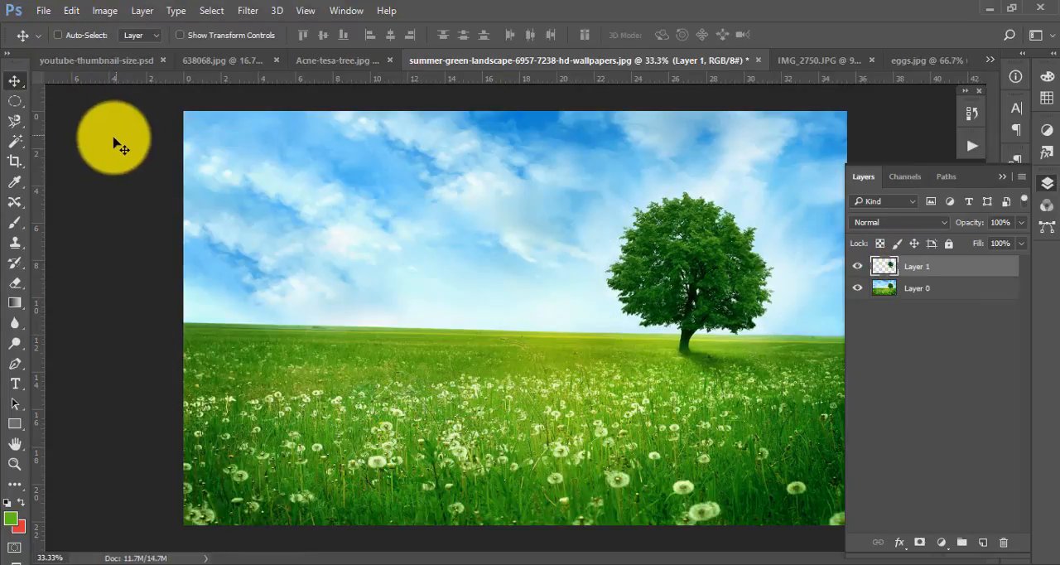
{"action": "left_click_drag", "start_coordinate": [701, 274], "coordinate": [407, 273]}
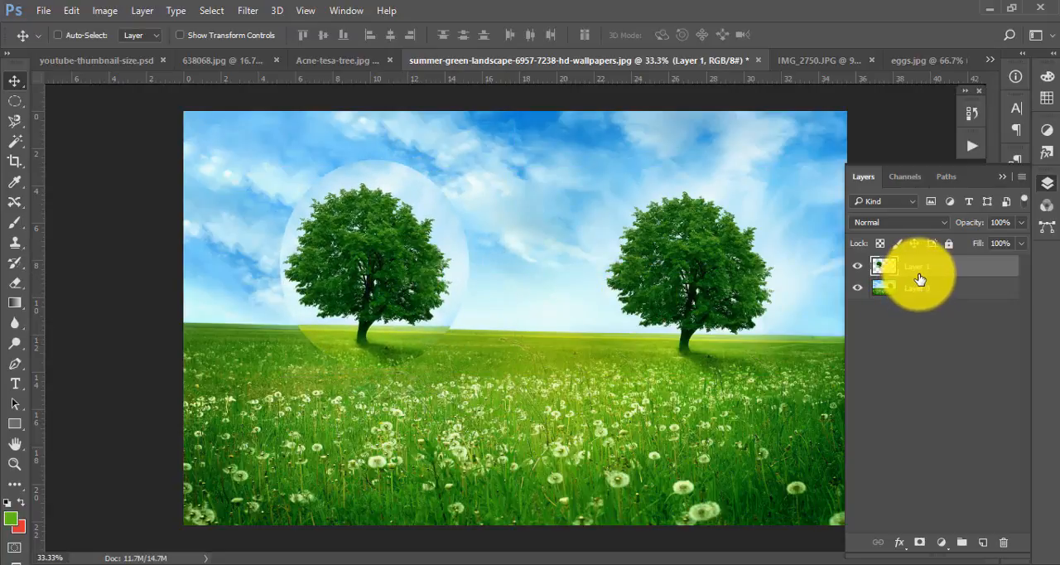
- Undo the moving and pasting of the tree copy, and open the Elliptical Marquee feather value for editing
{"action": "key", "text": "ctrl+z"}
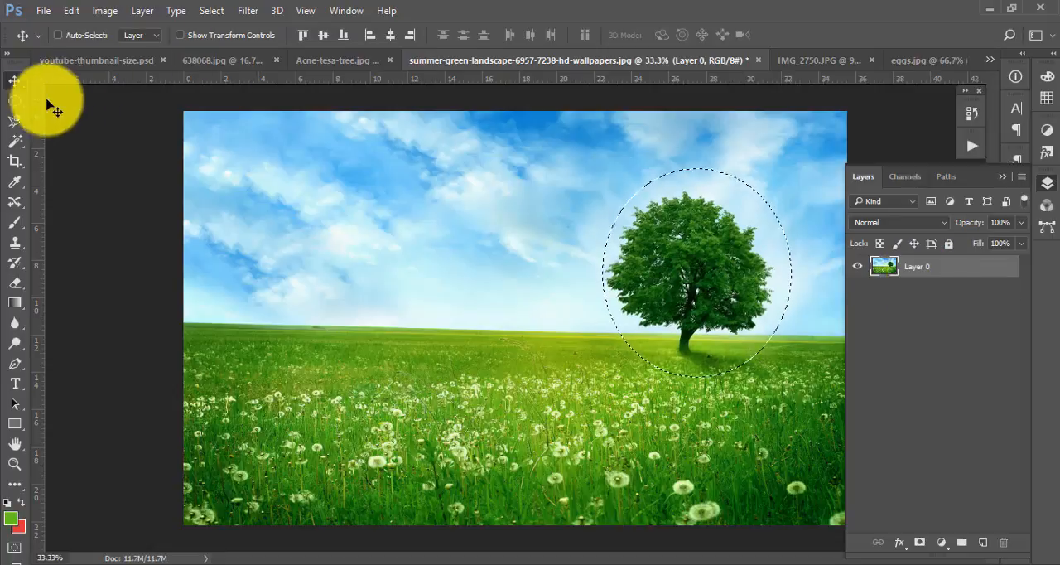
{"action": "left_click", "coordinate": [15, 100]}
{"action": "left_click", "coordinate": [215, 34]}
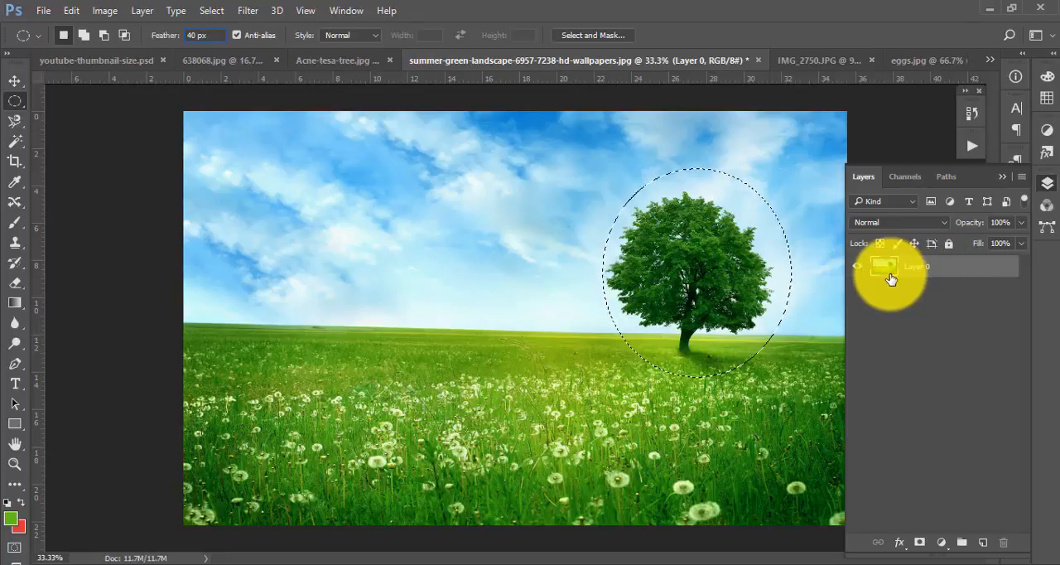
- Place a copy of the selected tree on a new layer to the left of the original, and delete that layer
{"action": "key", "text": "v"}
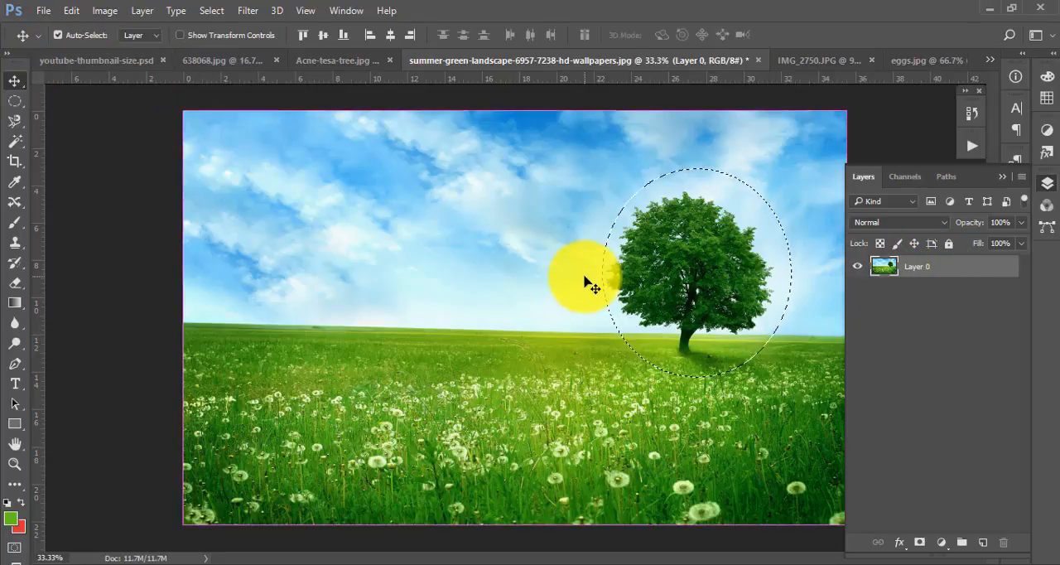
{"action": "key", "text": "ctrl+j"}
{"action": "left_click_drag", "start_coordinate": [741, 281], "coordinate": [400, 266]}
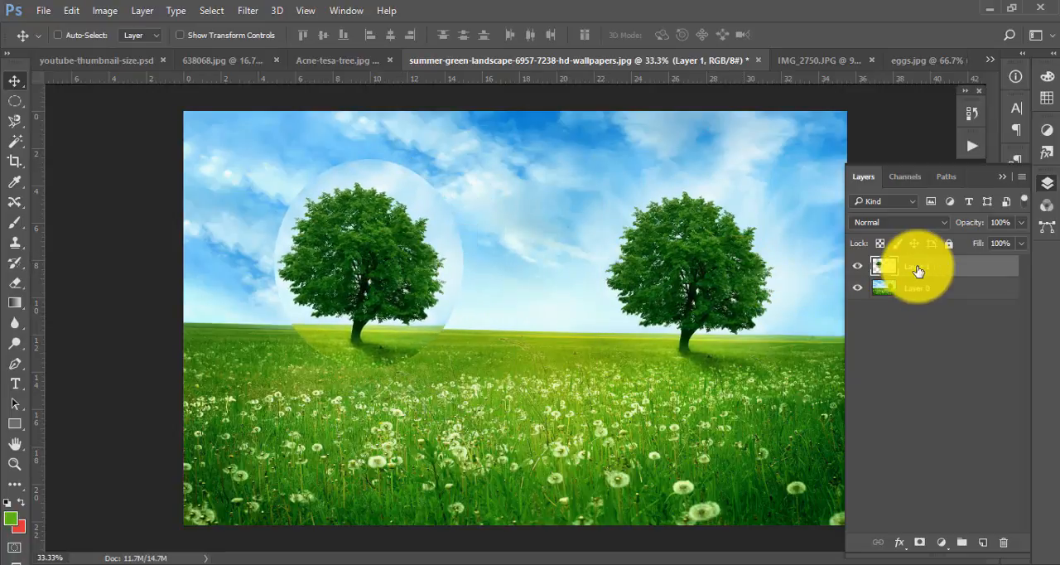
{"action": "key", "text": "Delete"}
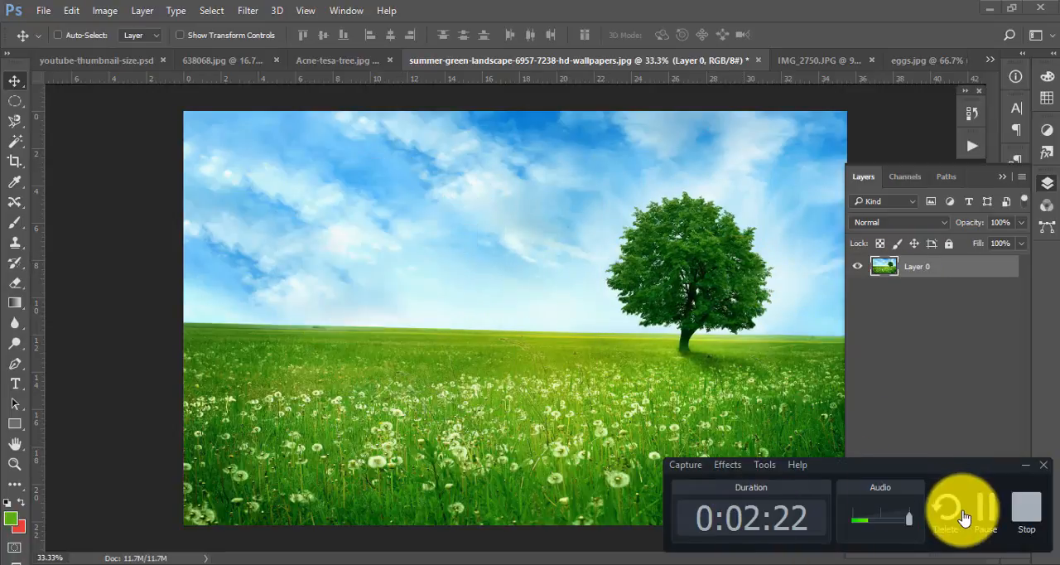
- Move the tree pixels inside the elliptical selection with 20 px feather to the left side of the landscape
{"action": "left_click", "coordinate": [959, 508]}
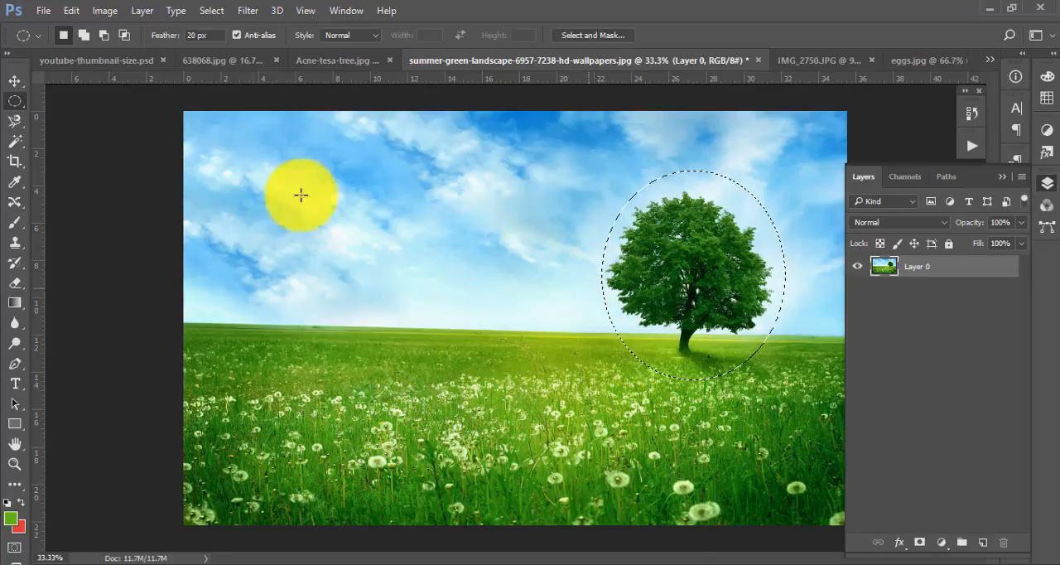
{"action": "left_click", "coordinate": [14, 84]}
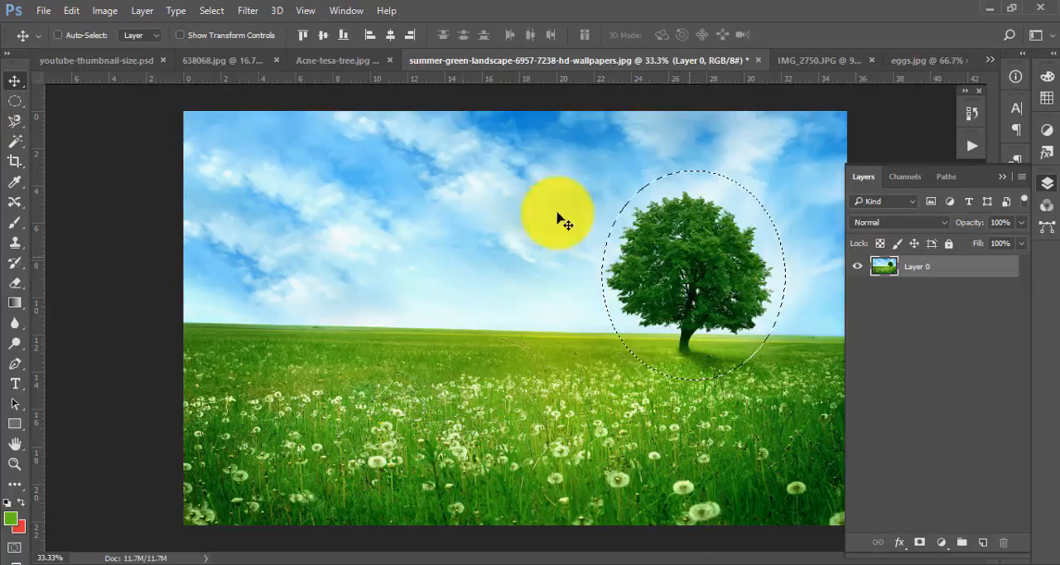
{"action": "left_click_drag", "start_coordinate": [695, 266], "coordinate": [364, 245]}
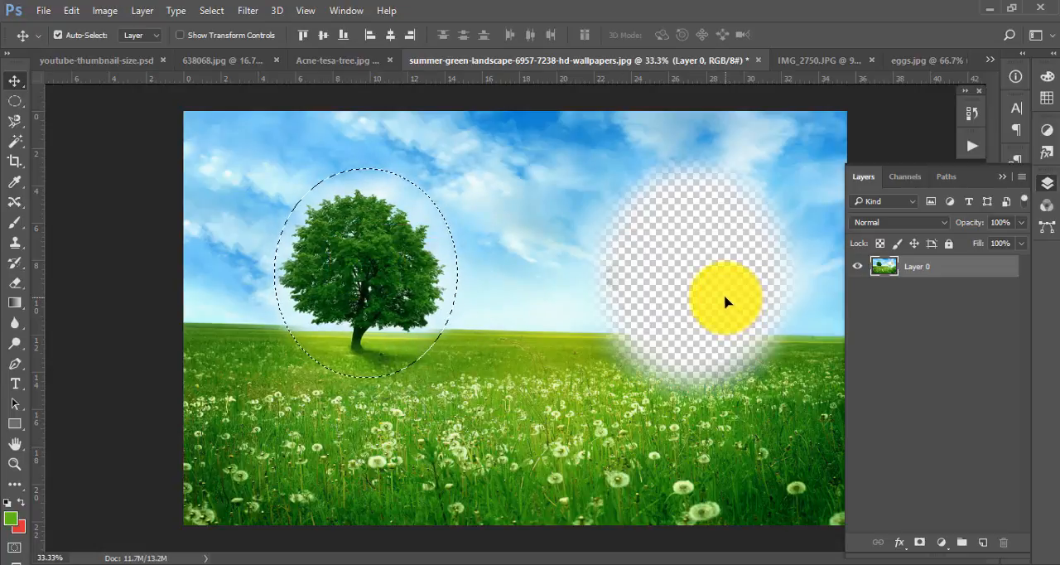
- Undo the move of the tree pixels, and place a pasted copy of the selected tree on a new layer left of the original
{"action": "key", "text": "ctrl+z"}
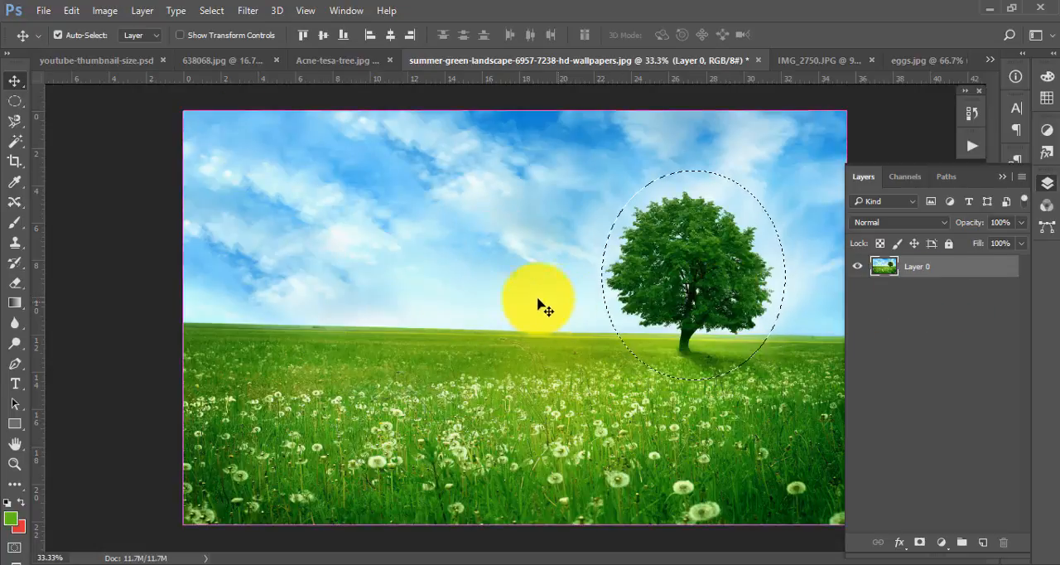
{"action": "left_click", "coordinate": [73, 11]}
{"action": "left_click", "coordinate": [117, 108]}
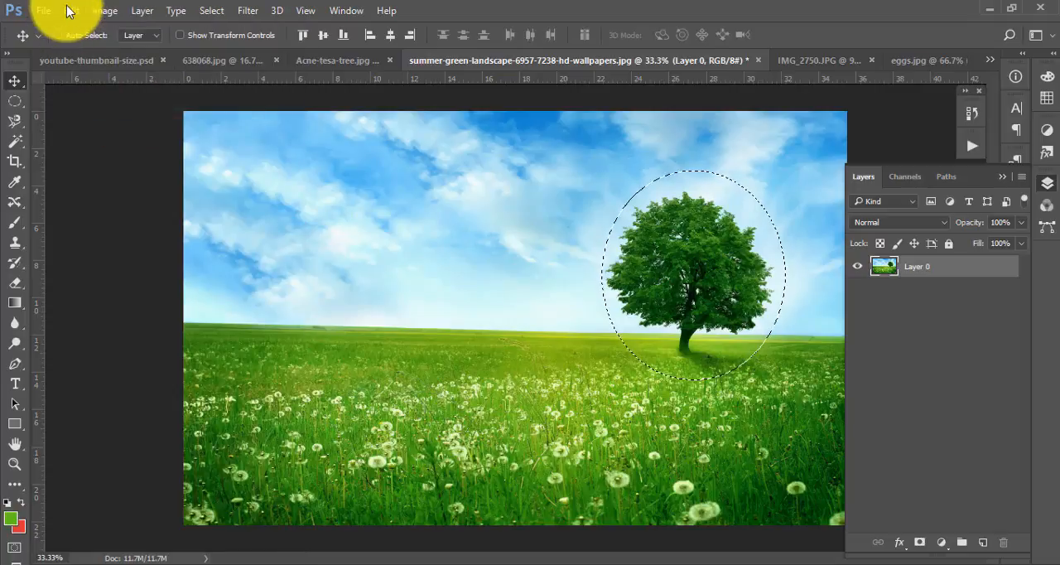
{"action": "left_click", "coordinate": [70, 11]}
{"action": "left_click", "coordinate": [127, 147]}
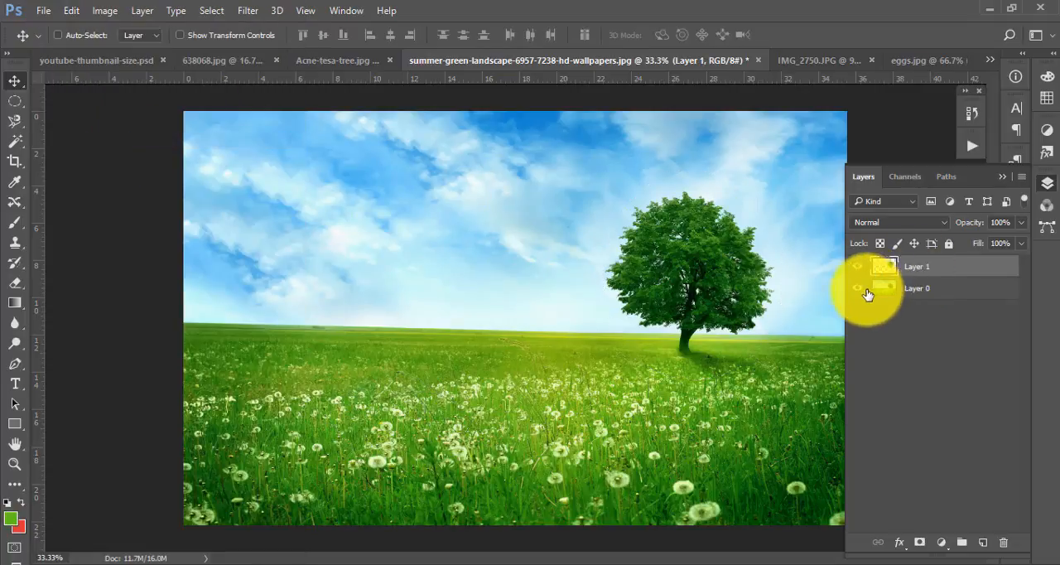
{"action": "left_click_drag", "start_coordinate": [703, 250], "coordinate": [354, 258]}
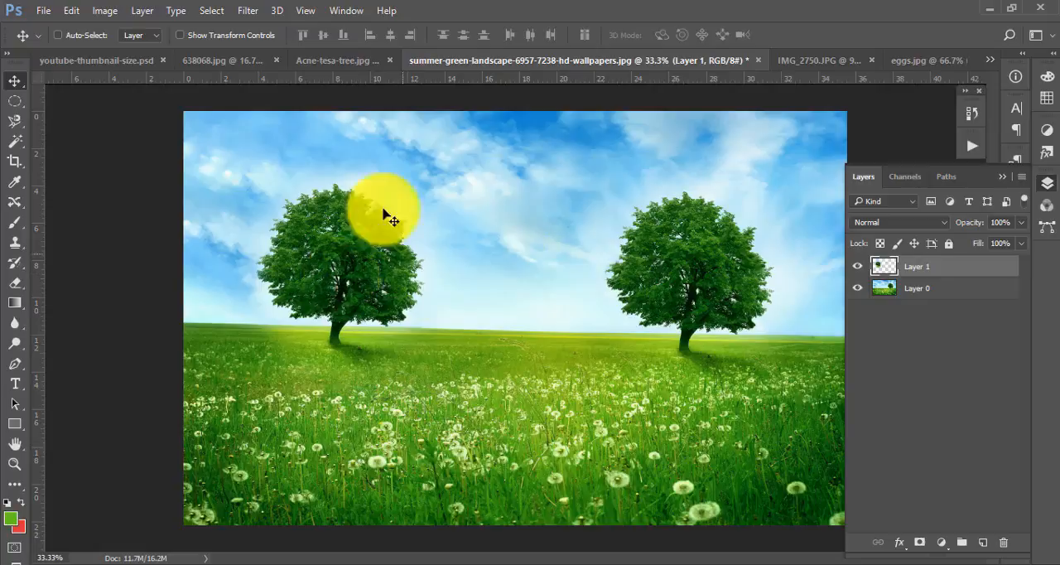
- Hide and show Layer 0 repeatedly to examine the feathered edges of the copied tree
{"action": "left_click", "coordinate": [860, 288]}
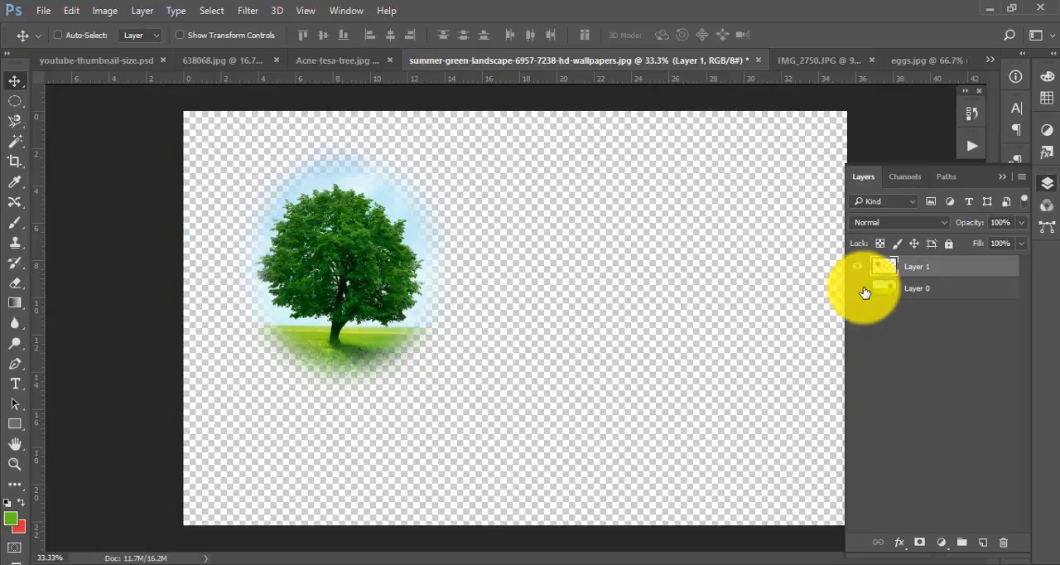
{"action": "left_click", "coordinate": [860, 288]}
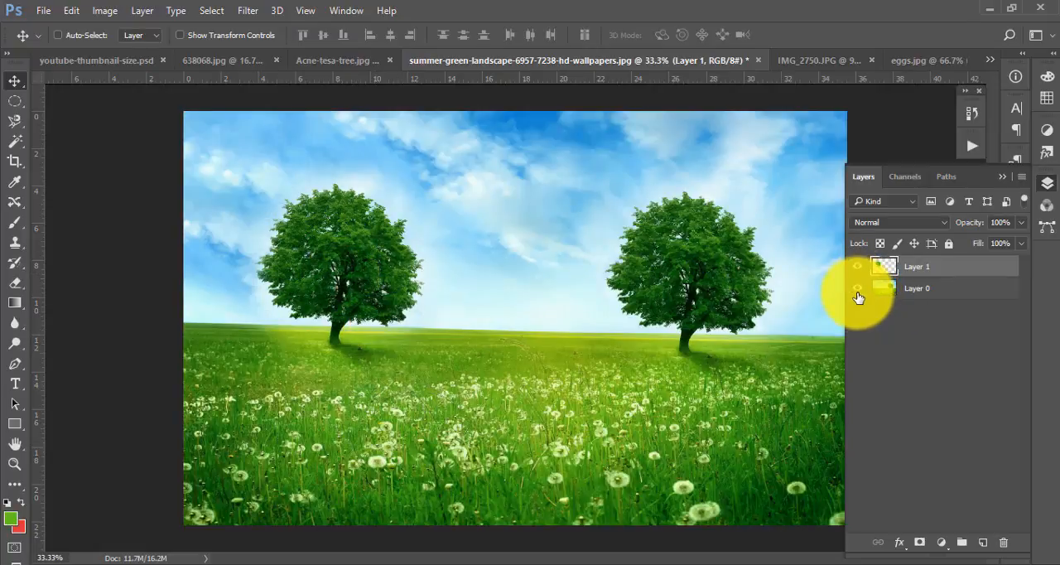
{"action": "left_click", "coordinate": [858, 288]}
{"action": "left_click", "coordinate": [858, 288]}
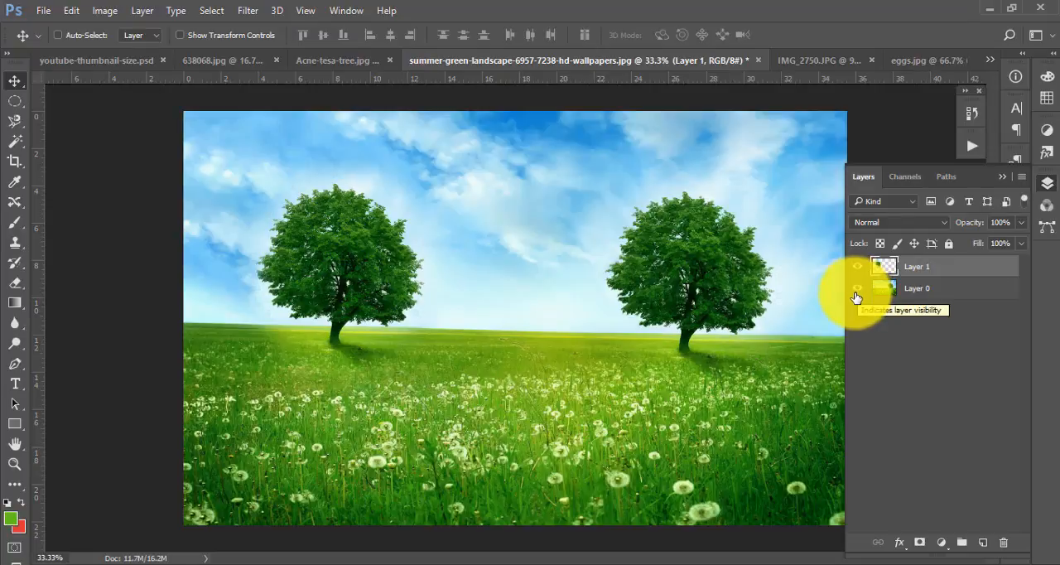
{"action": "left_click", "coordinate": [857, 289]}
{"action": "left_click", "coordinate": [858, 288]}
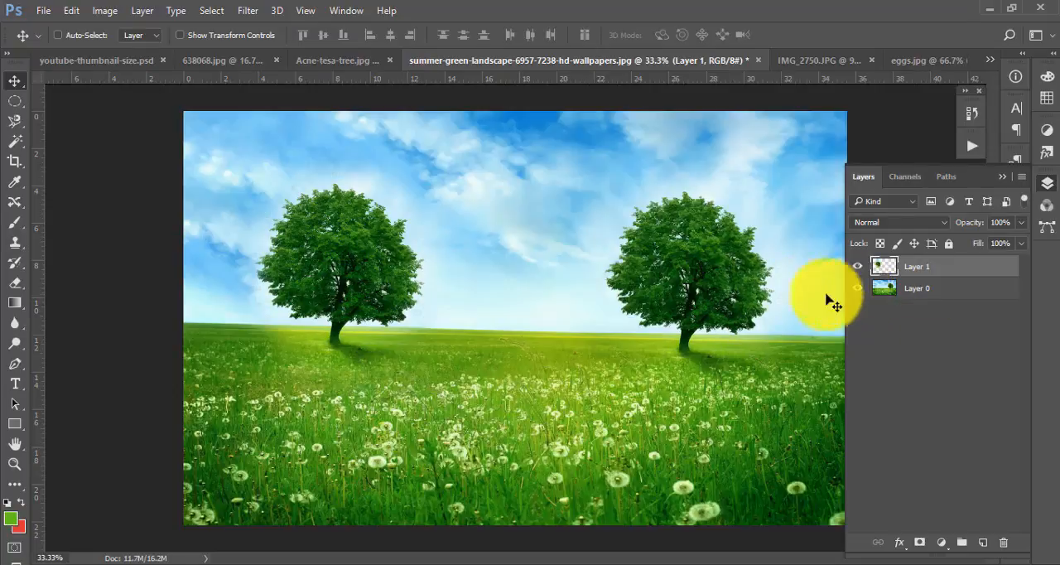
- Collapse the Layers panel and switch from the landscape photo to the eggs.jpg document
{"action": "left_click", "coordinate": [15, 101]}
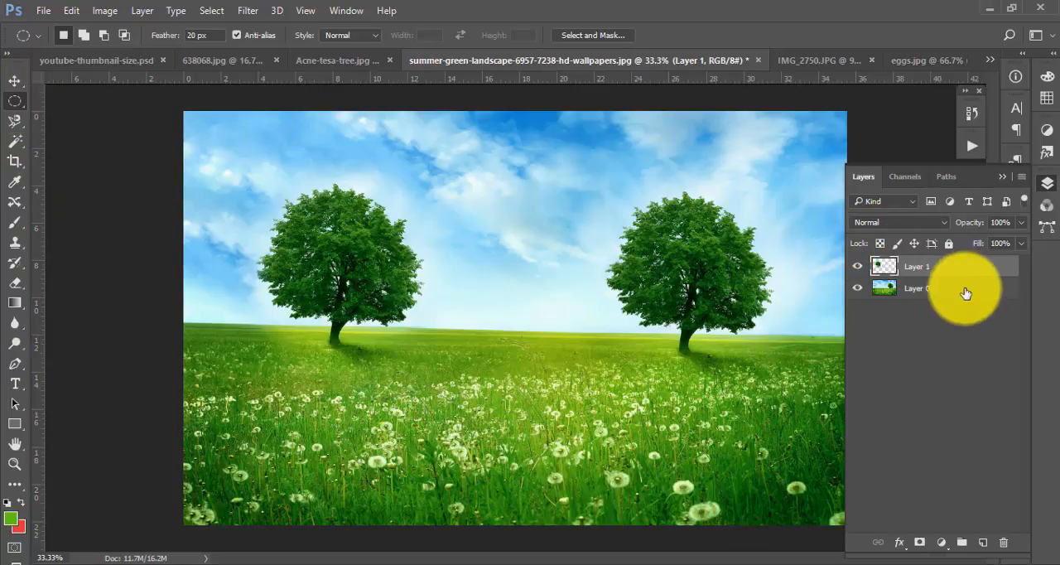
{"action": "left_click", "coordinate": [1002, 176]}
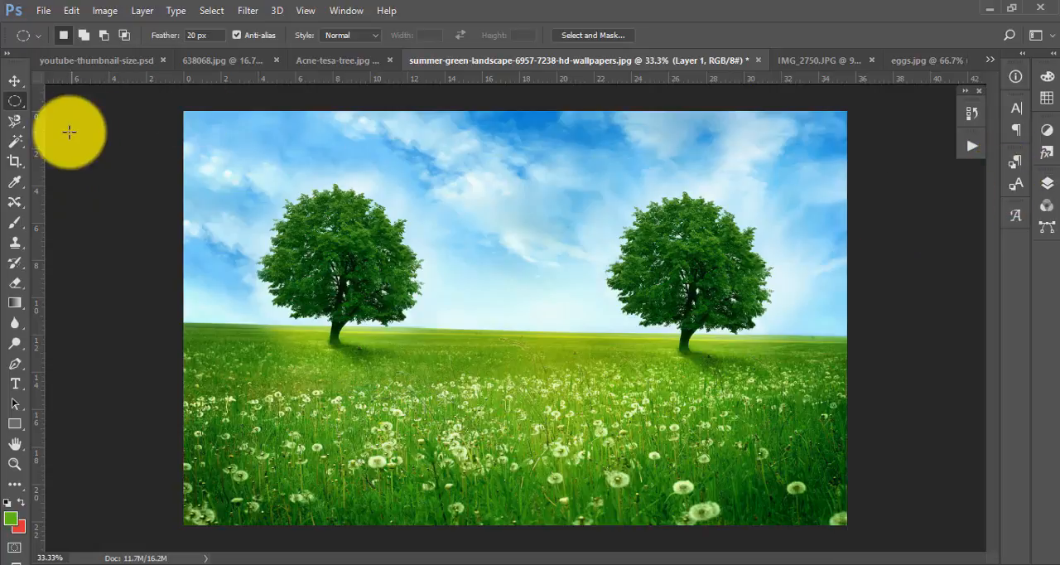
{"action": "left_click", "coordinate": [15, 125]}
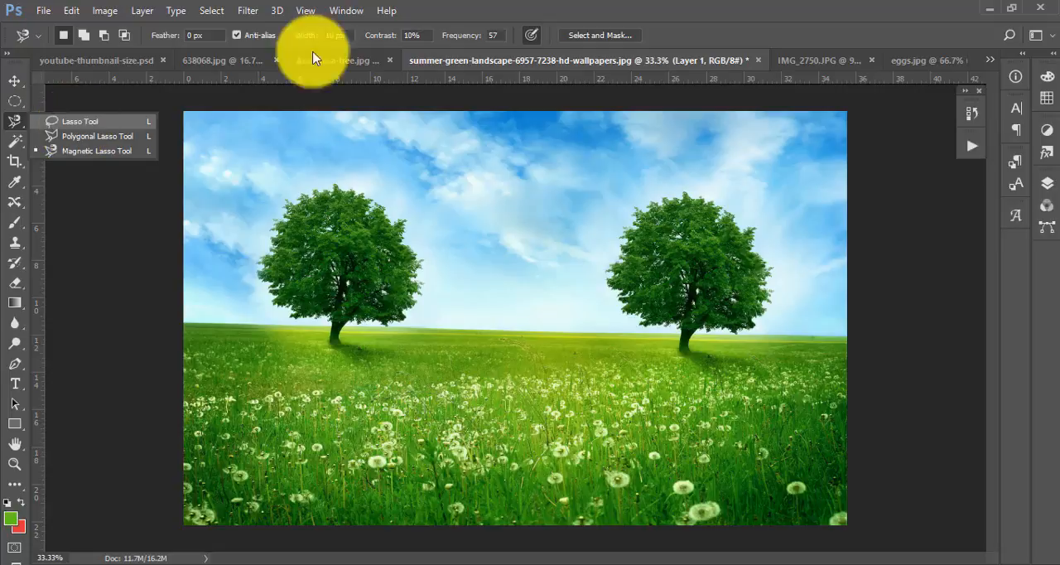
{"action": "left_click", "coordinate": [345, 58]}
{"action": "left_click", "coordinate": [838, 63]}
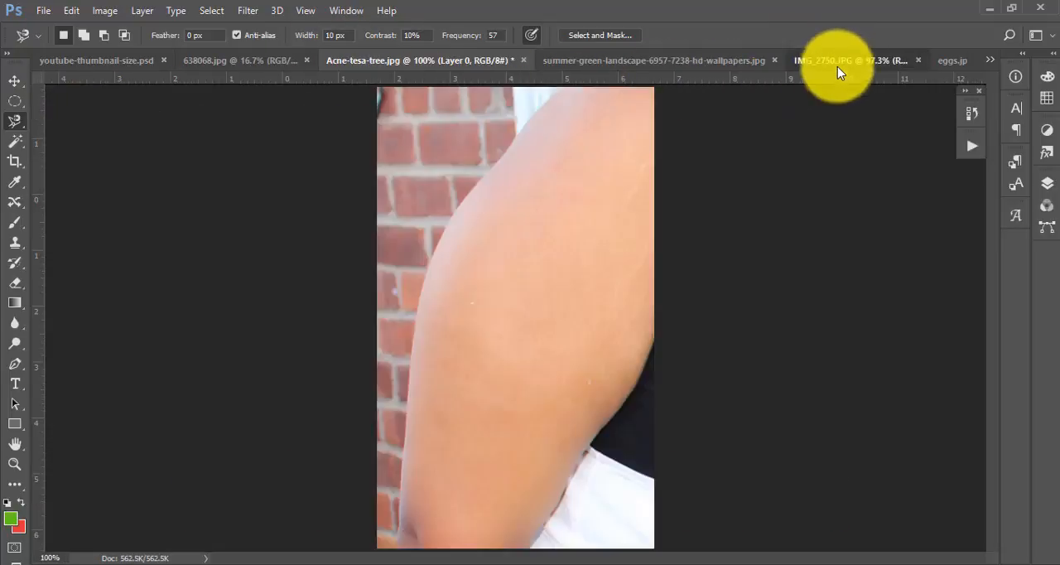
{"action": "left_click", "coordinate": [944, 63]}
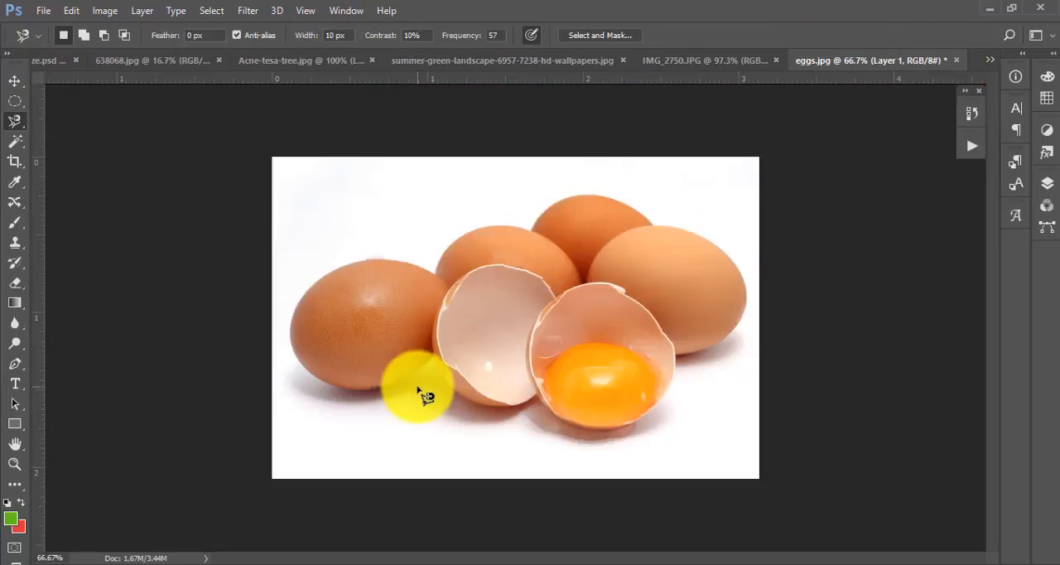
- Activate the freehand Lasso tool in place of the Magnetic Lasso for selecting the eggs
{"action": "right_click", "coordinate": [20, 125]}
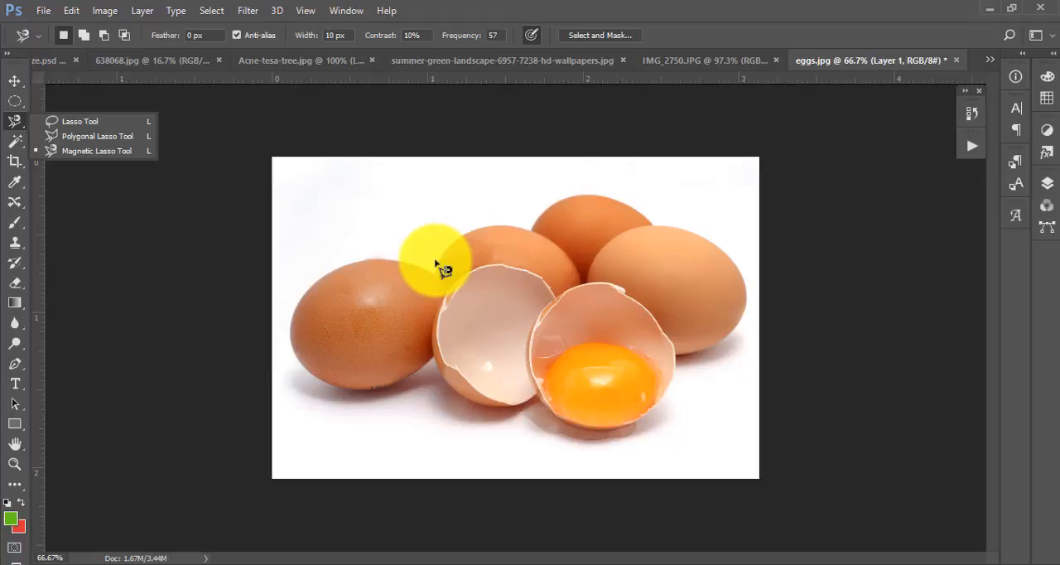
{"action": "left_click", "coordinate": [14, 122]}
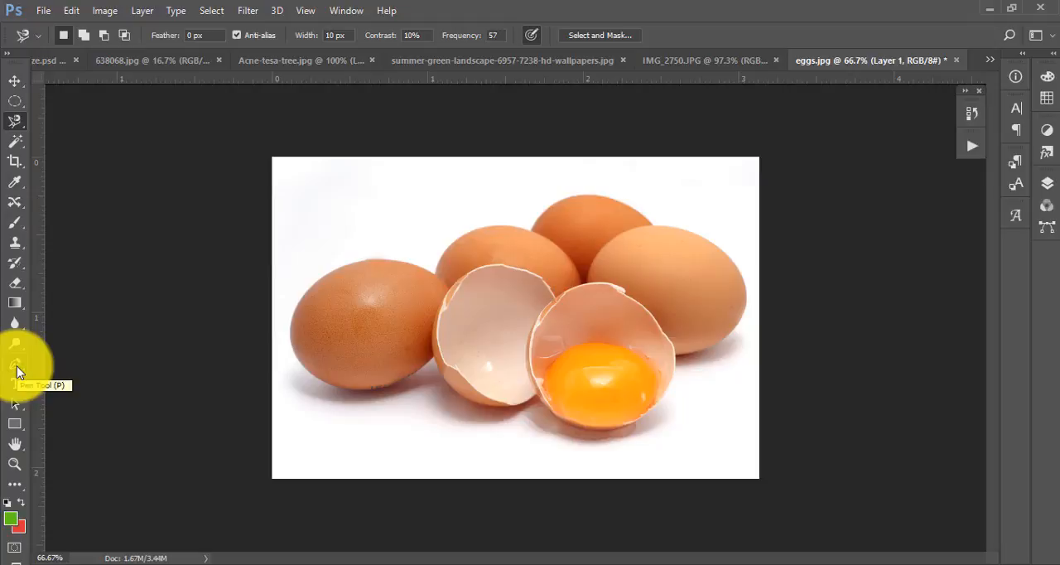
{"action": "left_click", "coordinate": [15, 121]}
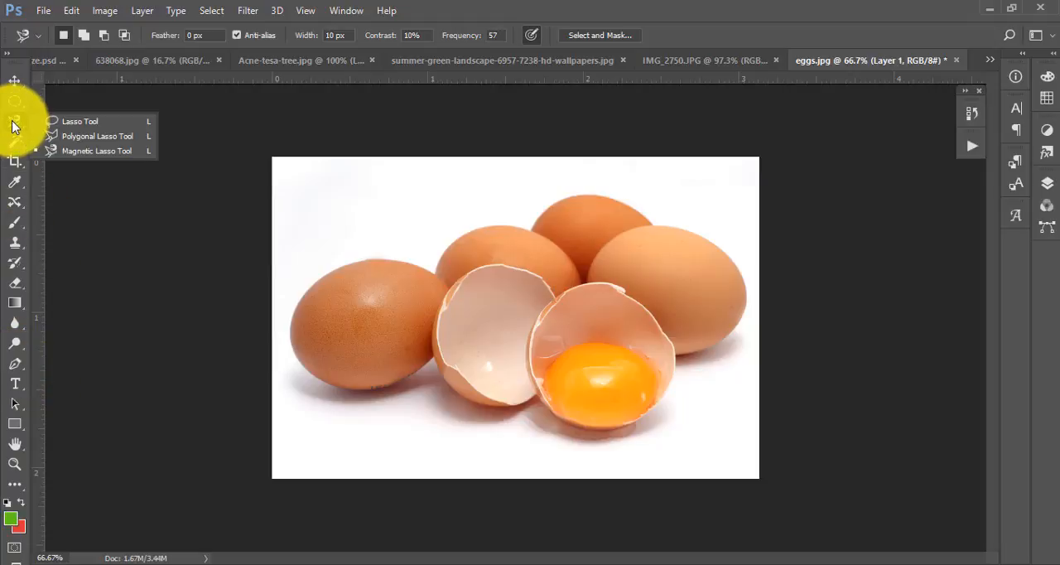
{"action": "left_click", "coordinate": [102, 128]}
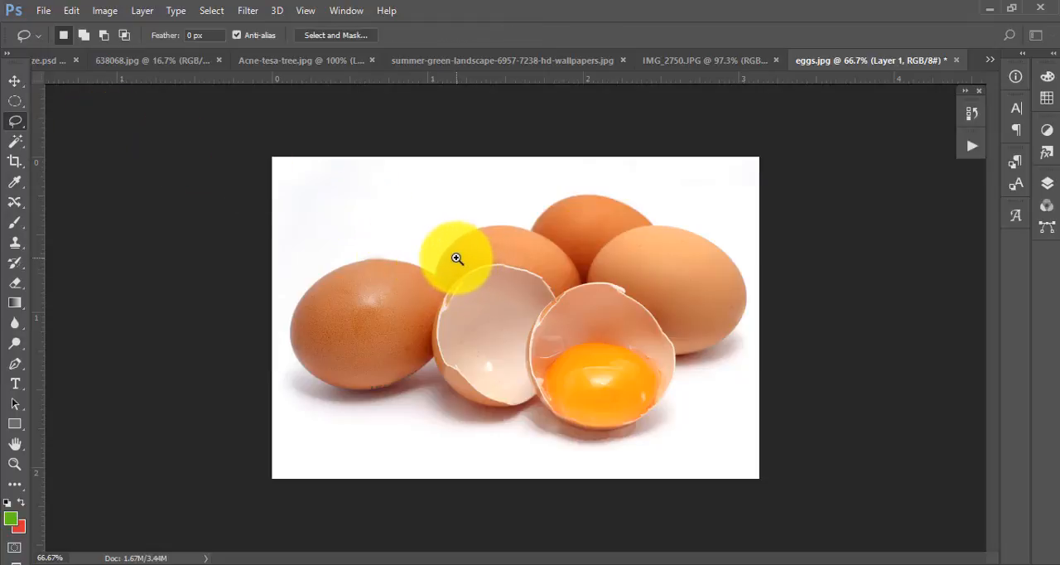
{"action": "left_click_drag", "start_coordinate": [431, 257], "coordinate": [470, 319]}
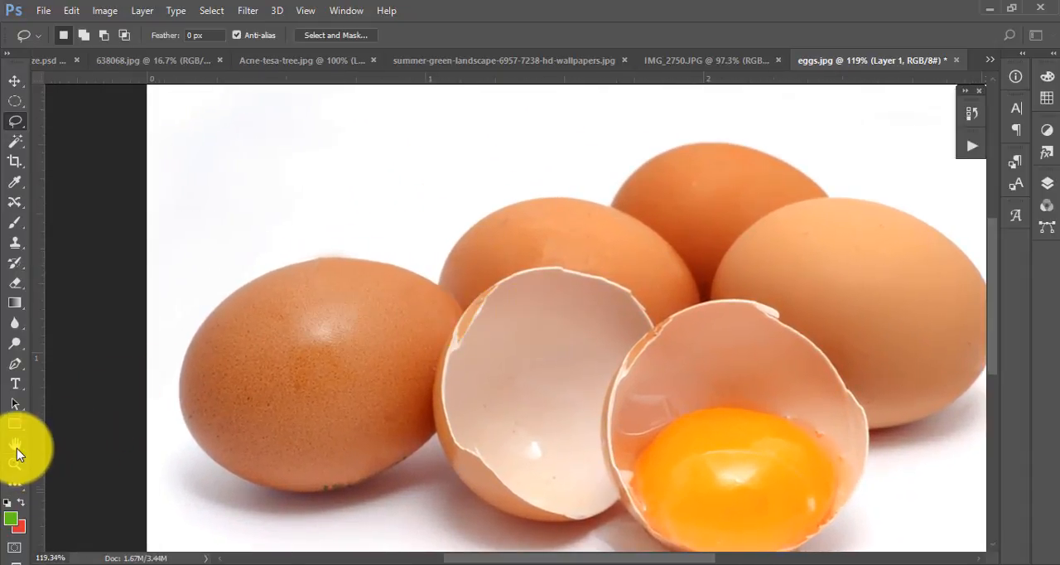
{"action": "left_click", "coordinate": [15, 464]}
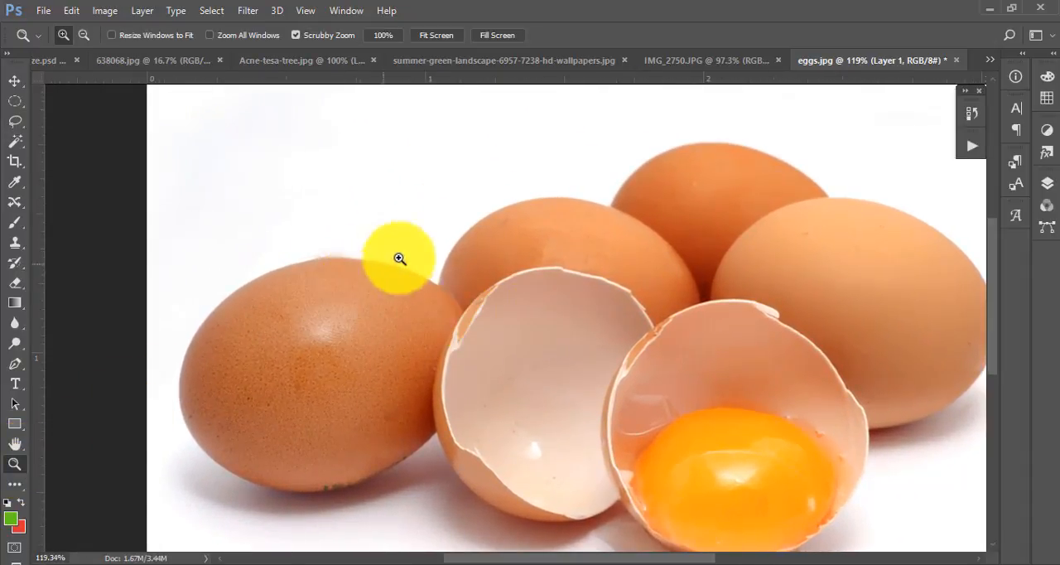
{"action": "left_click_drag", "start_coordinate": [395, 255], "coordinate": [418, 273]}
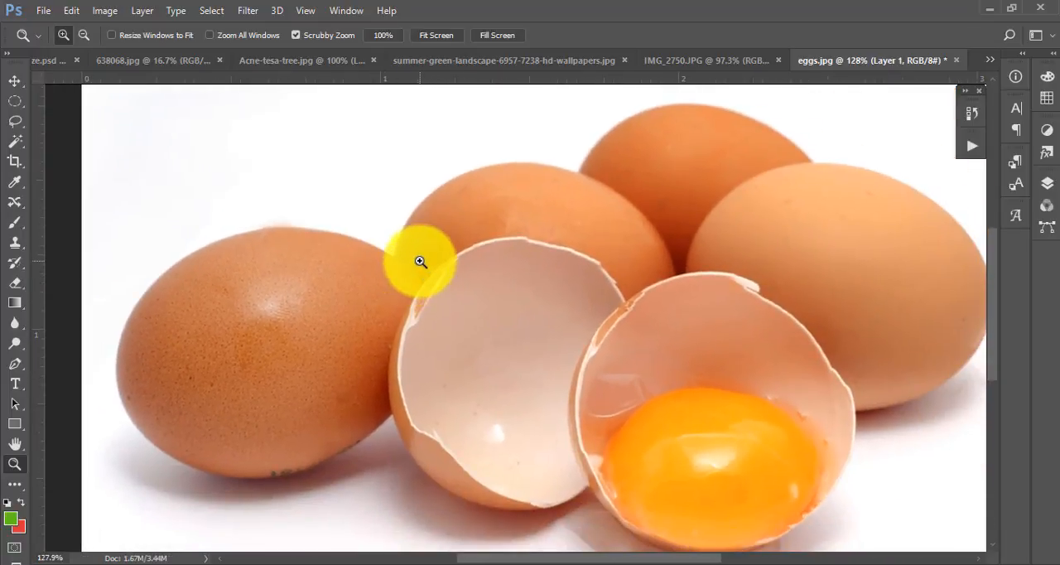
{"action": "left_click_drag", "start_coordinate": [407, 254], "coordinate": [423, 304]}
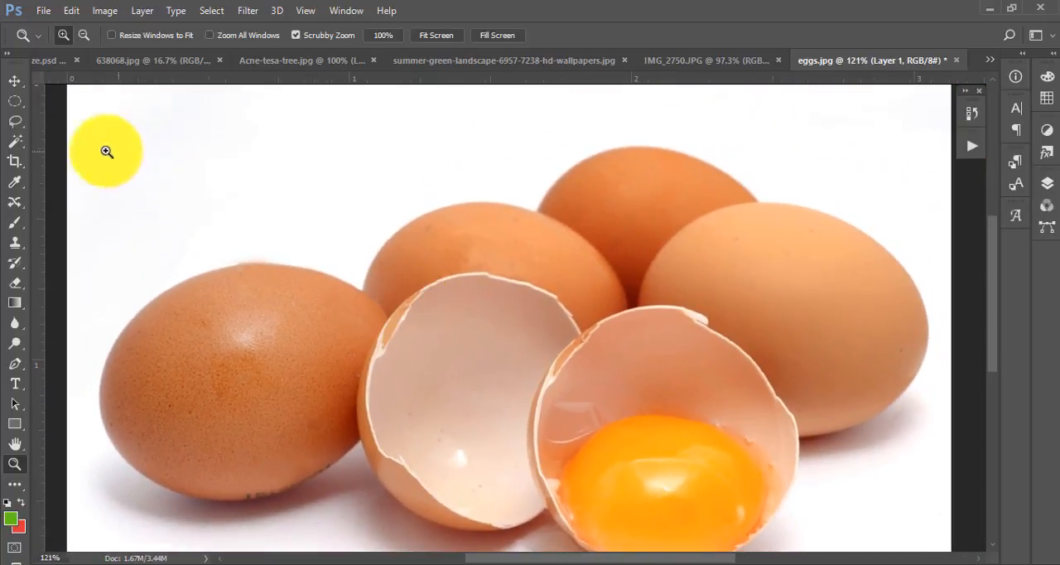
{"action": "left_click", "coordinate": [15, 121]}
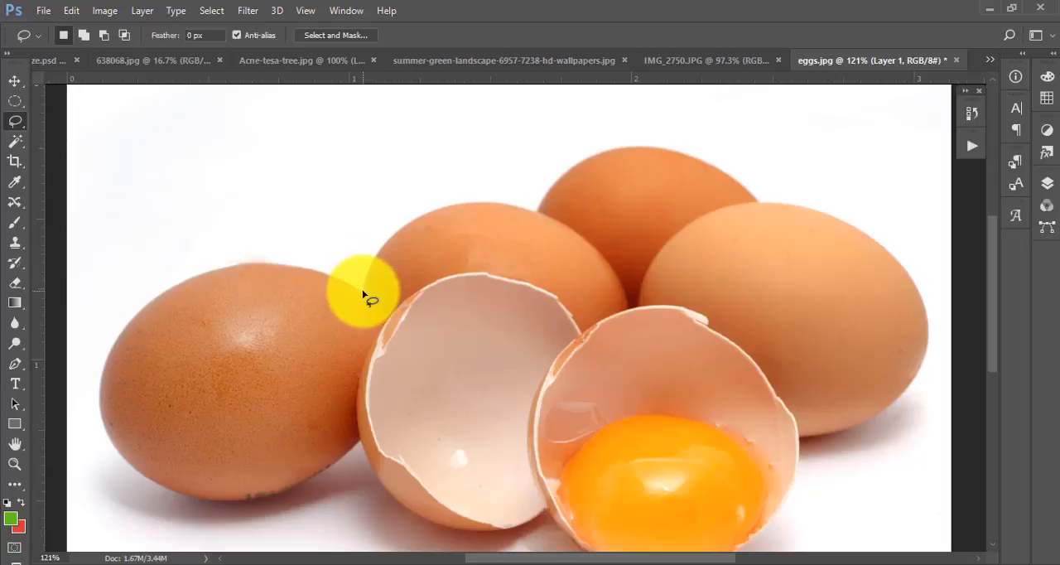
- Delete Layer 1 from the eggs image so only Layer 0 is left, keeping the freehand Lasso tool active
{"action": "left_click", "coordinate": [1046, 182]}
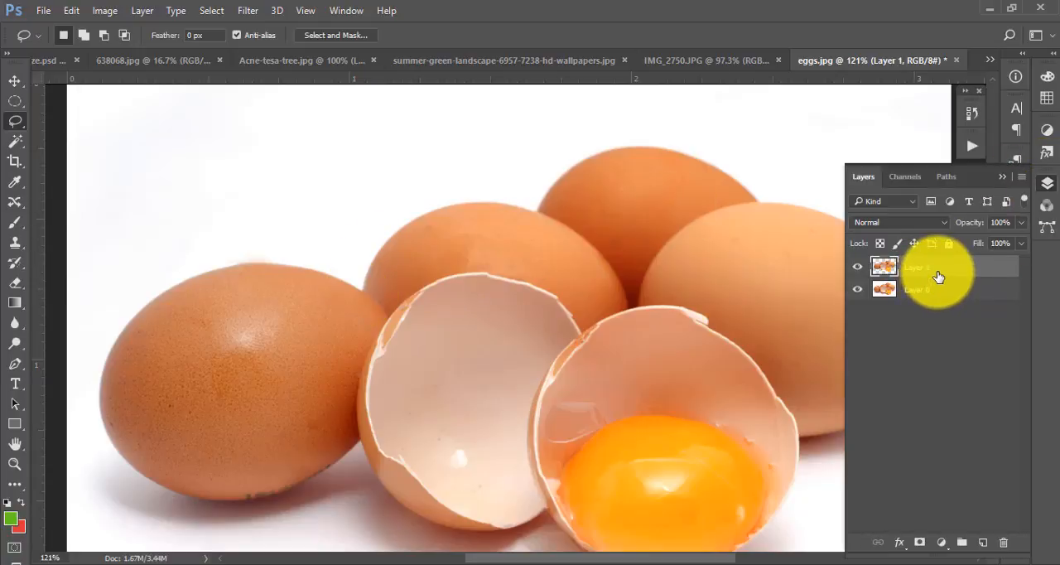
{"action": "key", "text": "Delete"}
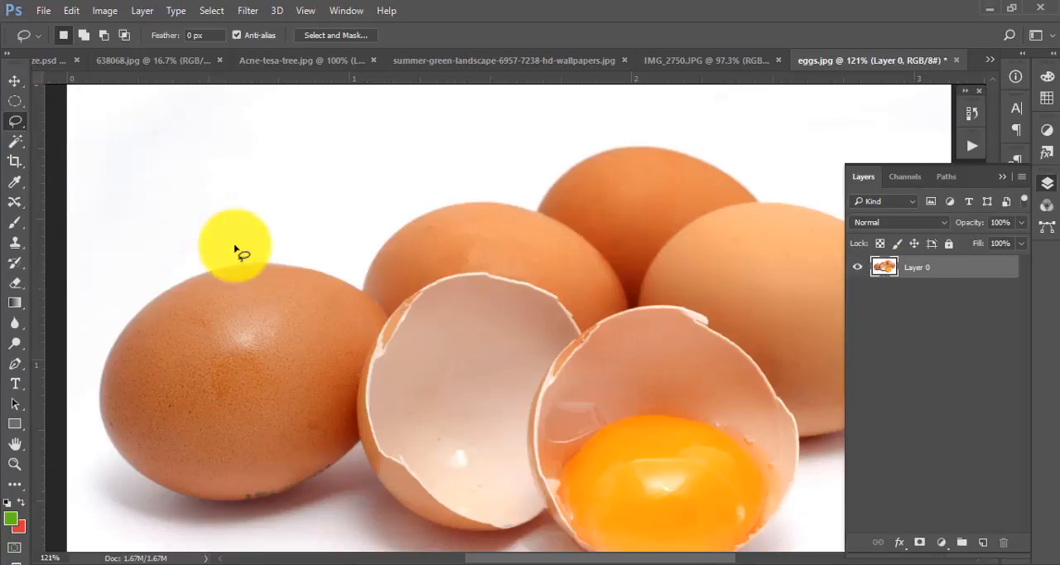
{"action": "right_click", "coordinate": [15, 121]}
{"action": "left_click", "coordinate": [83, 117]}
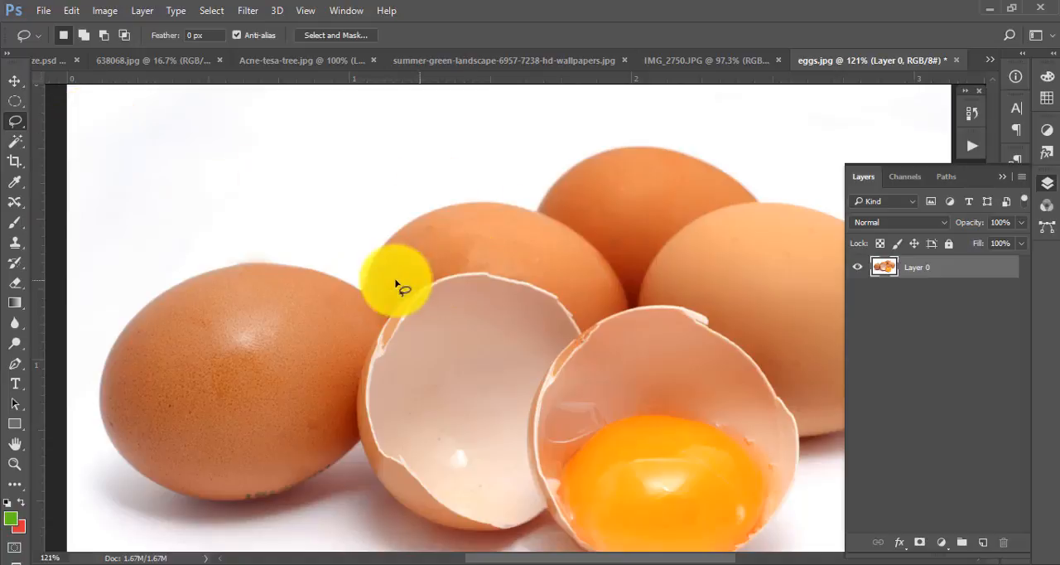
{"action": "mouse_move", "coordinate": [468, 205]}
{"action": "left_mouse_down"}
{"action": "mouse_move", "coordinate": [535, 217]}
{"action": "mouse_move", "coordinate": [574, 240]}
{"action": "left_mouse_up"}
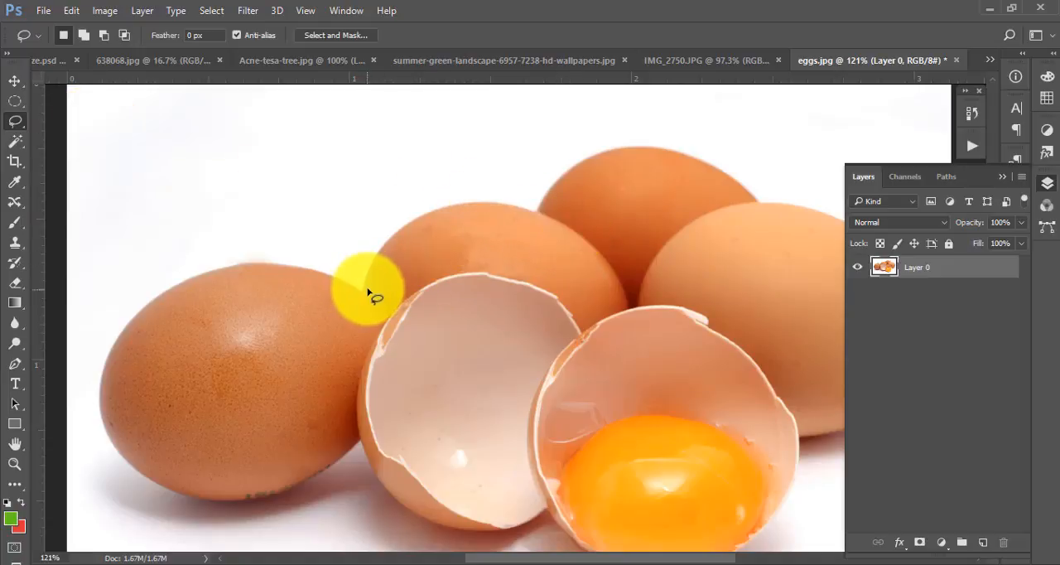
{"action": "mouse_move", "coordinate": [368, 288]}
{"action": "left_mouse_down"}
{"action": "mouse_move", "coordinate": [399, 236]}
{"action": "mouse_move", "coordinate": [450, 207]}
{"action": "mouse_move", "coordinate": [534, 212]}
{"action": "left_mouse_up"}
{"action": "key", "text": "ctrl+d"}
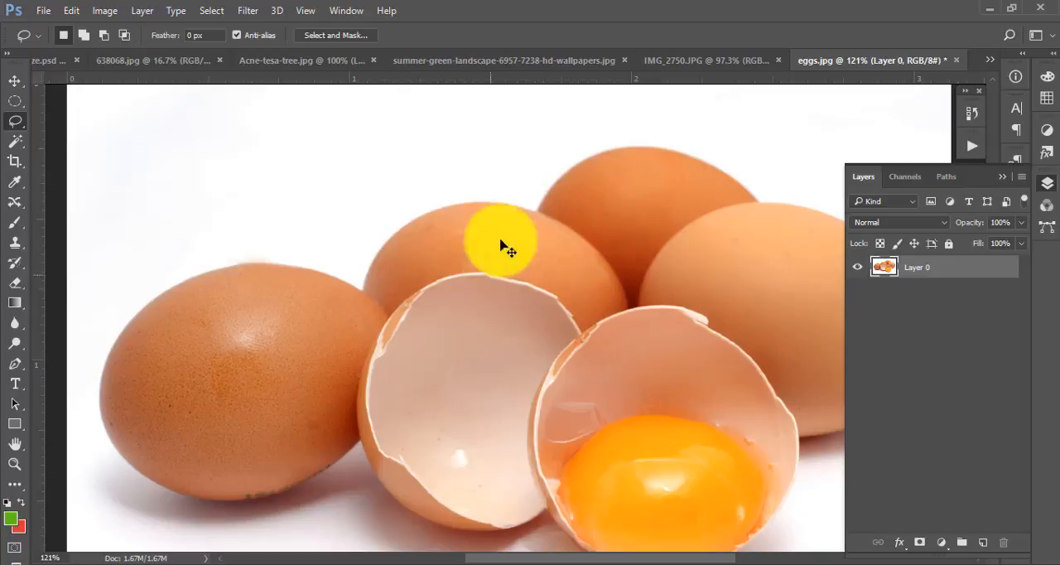
- Draw a freehand Lasso selection around the outline of the egg group, cutting through the leftmost egg
{"action": "key", "text": "ctrl+0"}
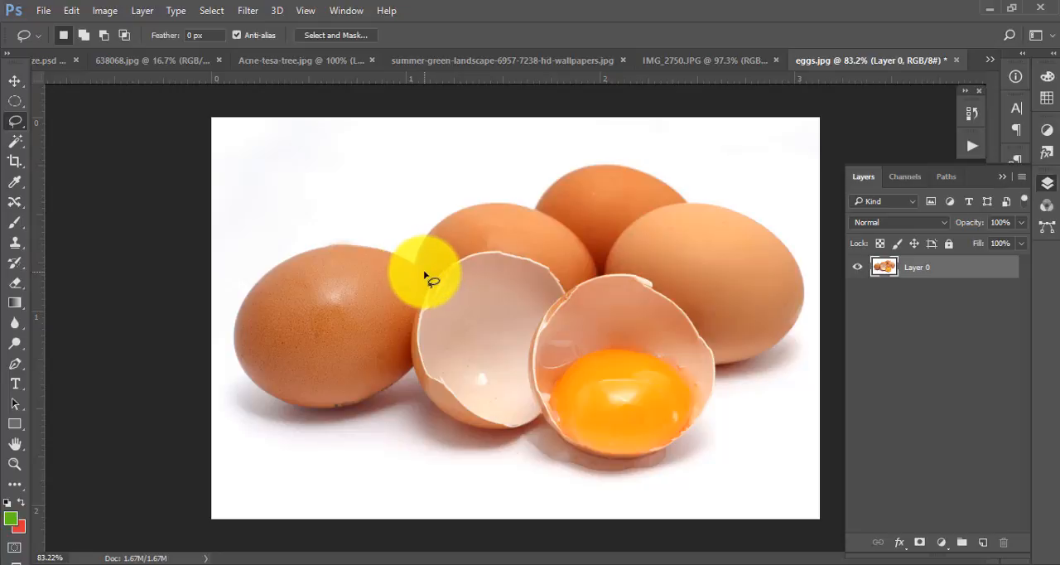
{"action": "mouse_move", "coordinate": [514, 210]}
{"action": "left_mouse_down"}
{"action": "mouse_move", "coordinate": [539, 267]}
{"action": "mouse_move", "coordinate": [444, 268]}
{"action": "left_mouse_up"}
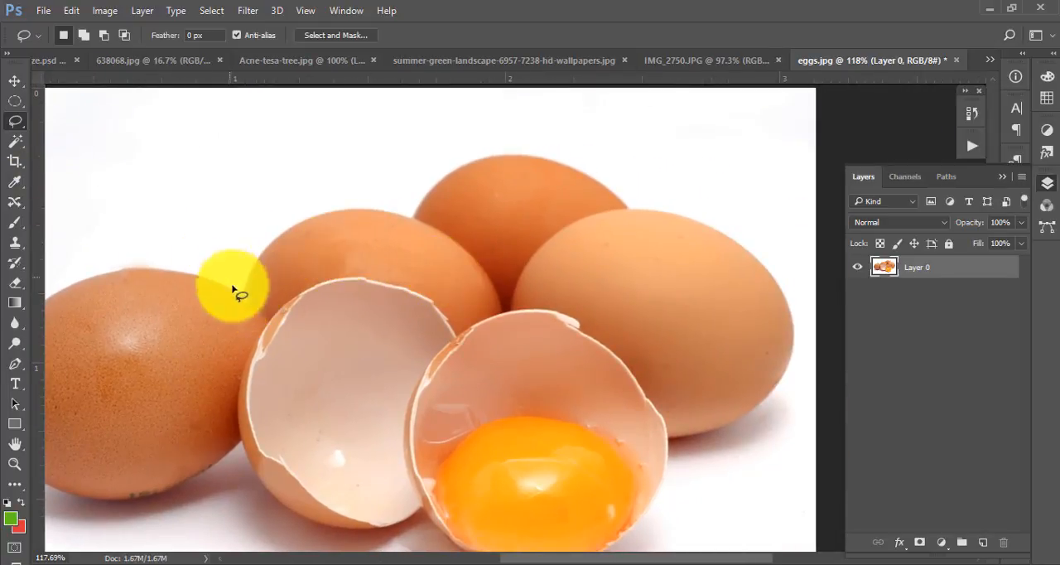
{"action": "mouse_move", "coordinate": [243, 289]}
{"action": "left_mouse_down"}
{"action": "mouse_move", "coordinate": [290, 226]}
{"action": "mouse_move", "coordinate": [323, 214]}
{"action": "mouse_move", "coordinate": [360, 208]}
{"action": "mouse_move", "coordinate": [417, 224]}
{"action": "mouse_move", "coordinate": [439, 187]}
{"action": "mouse_move", "coordinate": [472, 167]}
{"action": "mouse_move", "coordinate": [540, 165]}
{"action": "mouse_move", "coordinate": [633, 211]}
{"action": "mouse_move", "coordinate": [761, 250]}
{"action": "mouse_move", "coordinate": [791, 290]}
{"action": "mouse_move", "coordinate": [786, 391]}
{"action": "mouse_move", "coordinate": [742, 433]}
{"action": "mouse_move", "coordinate": [668, 438]}
{"action": "mouse_move", "coordinate": [665, 479]}
{"action": "mouse_move", "coordinate": [615, 551]}
{"action": "mouse_move", "coordinate": [501, 558]}
{"action": "mouse_move", "coordinate": [448, 548]}
{"action": "mouse_move", "coordinate": [419, 509]}
{"action": "mouse_move", "coordinate": [398, 527]}
{"action": "mouse_move", "coordinate": [307, 526]}
{"action": "mouse_move", "coordinate": [266, 503]}
{"action": "mouse_move", "coordinate": [237, 442]}
{"action": "mouse_move", "coordinate": [194, 497]}
{"action": "mouse_move", "coordinate": [93, 501]}
{"action": "mouse_move", "coordinate": [68, 482]}
{"action": "mouse_move", "coordinate": [81, 312]}
{"action": "mouse_move", "coordinate": [153, 269]}
{"action": "mouse_move", "coordinate": [249, 263]}
{"action": "left_mouse_up"}
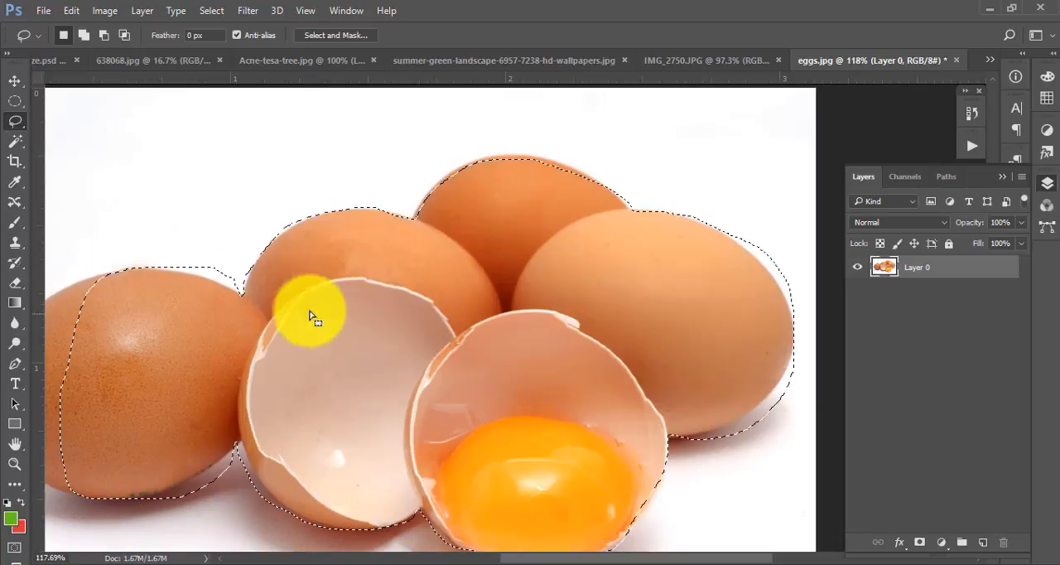
{"action": "scroll", "coordinate": [455, 237], "scroll_direction": "down", "scroll_amount": 3}
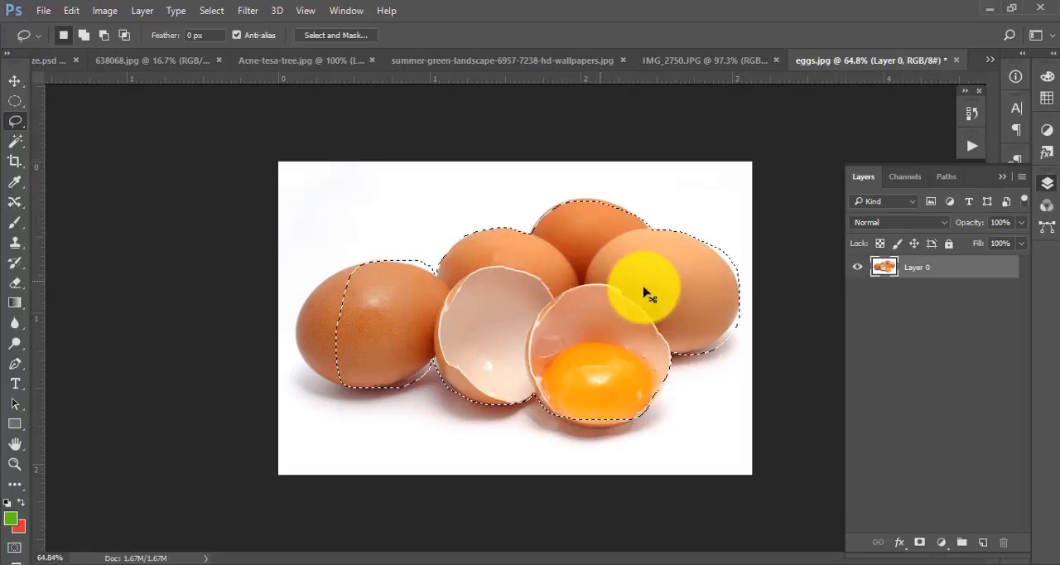
- Copy the selected eggs from Layer 0 onto a new layer and hide Layer 0
{"action": "left_click", "coordinate": [985, 543]}
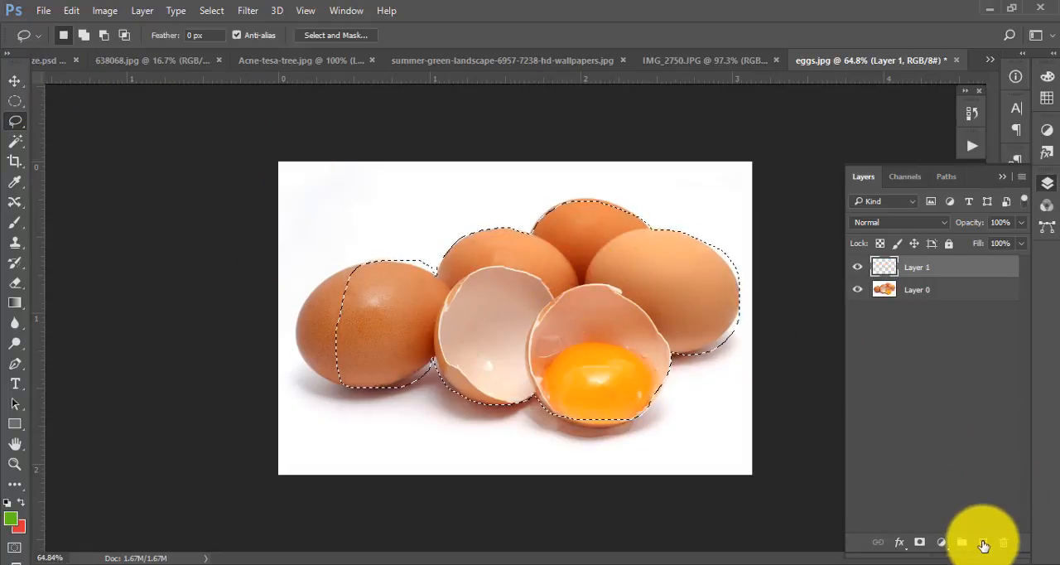
{"action": "key", "text": "ctrl+z"}
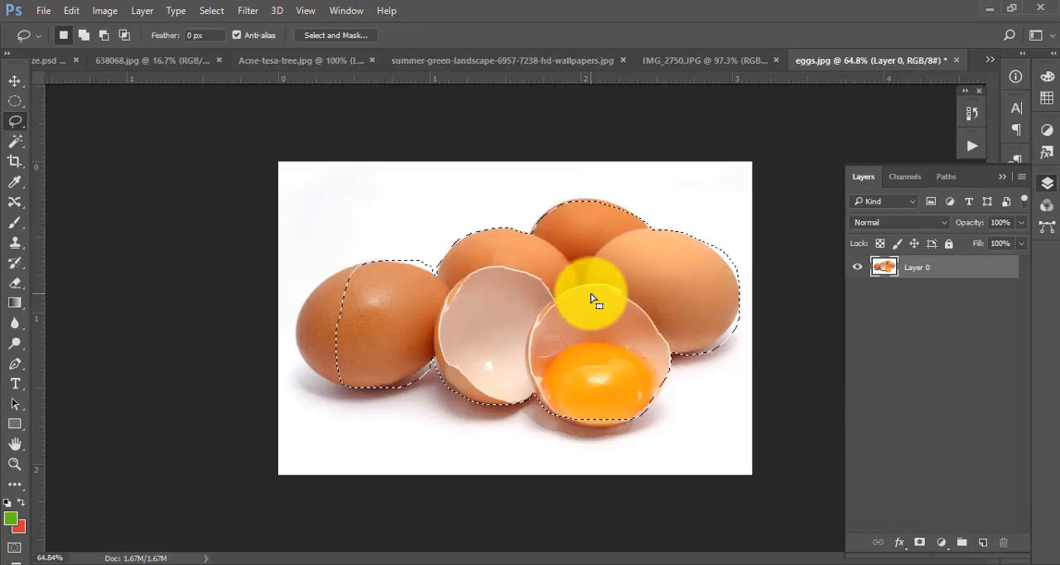
{"action": "key", "text": "ctrl+j"}
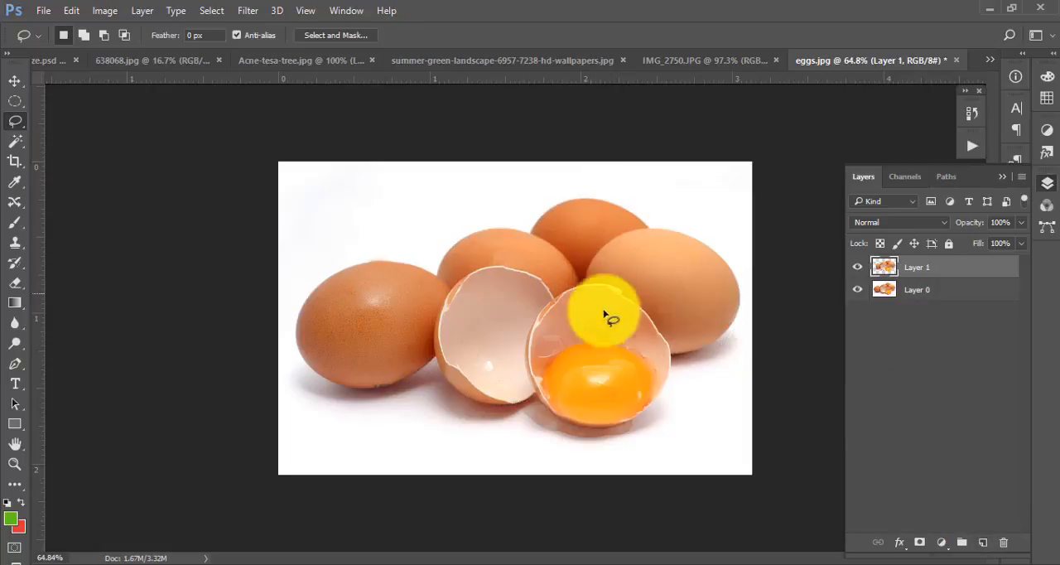
{"action": "left_click", "coordinate": [858, 289]}
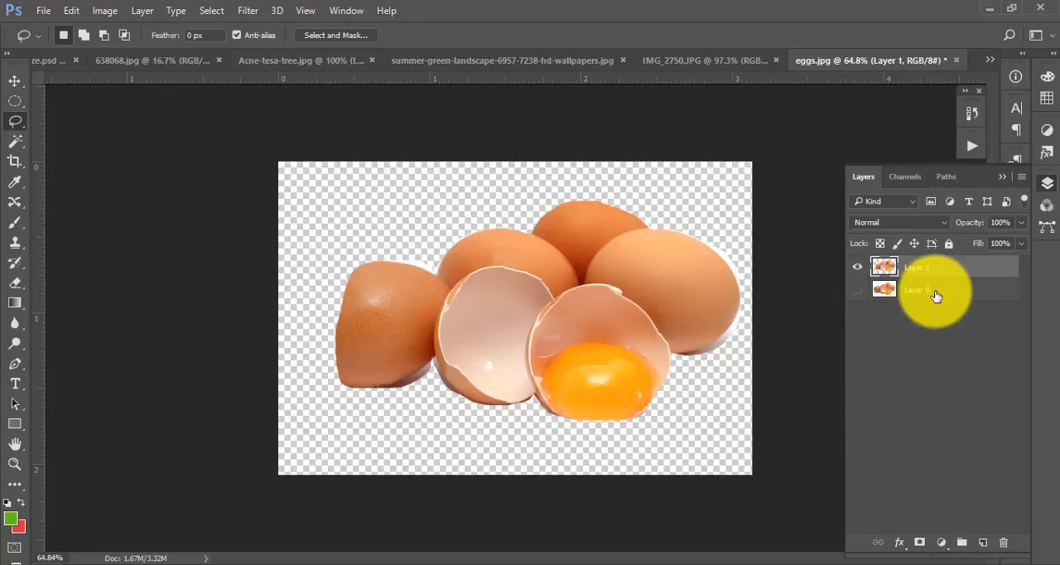
- Add a new layer between Layer 0 and the cut-out eggs, and fill it with the green foreground colour
{"action": "left_click", "coordinate": [937, 290]}
{"action": "left_click", "coordinate": [981, 543]}
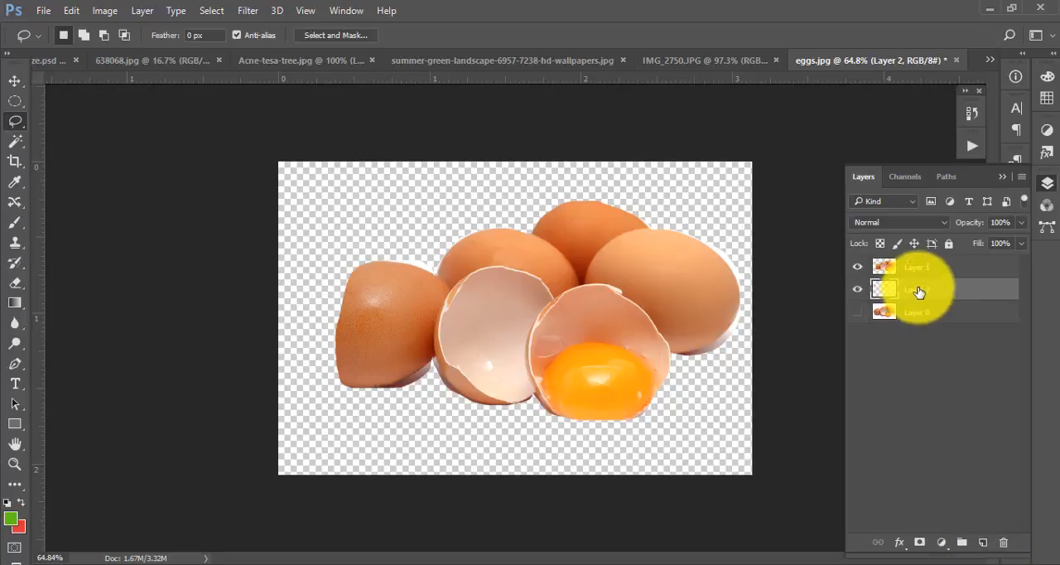
{"action": "key", "text": "alt+BackSpace"}
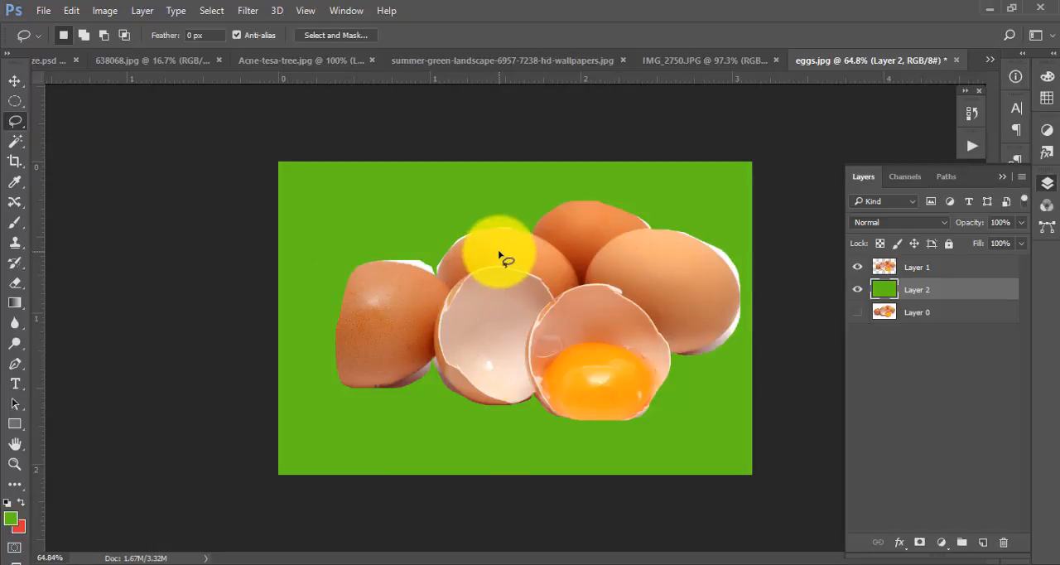
- Hide the green fill layer, delete the cut-out eggs on Layer 1, and show Layer 0 again
{"action": "left_click", "coordinate": [858, 289]}
{"action": "left_click", "coordinate": [901, 269]}
{"action": "key", "text": "Delete"}
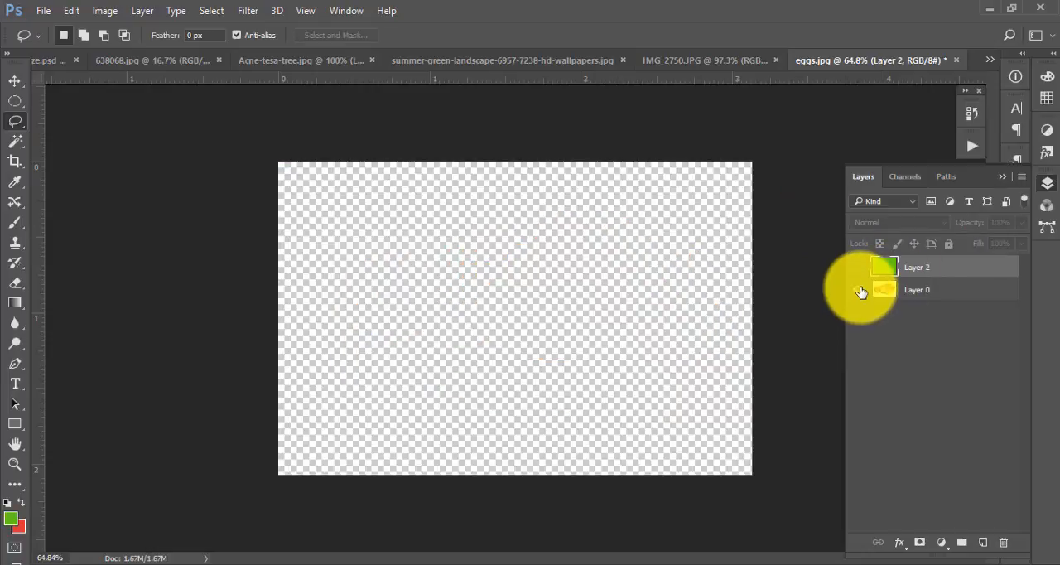
{"action": "left_click", "coordinate": [857, 289]}
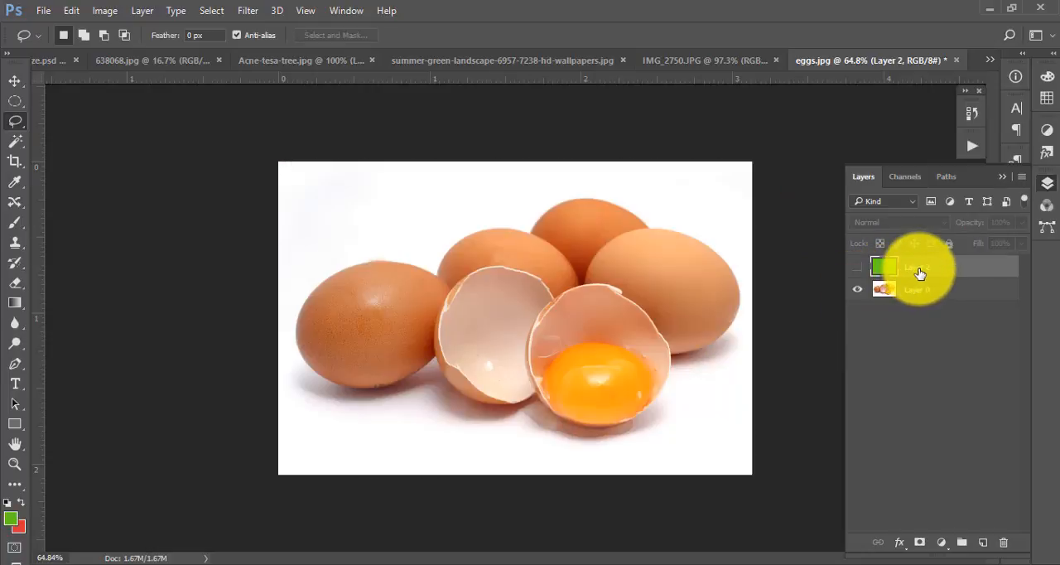
- Activate the Polygonal Lasso tool in place of the freehand Lasso
{"action": "right_click", "coordinate": [11, 124]}
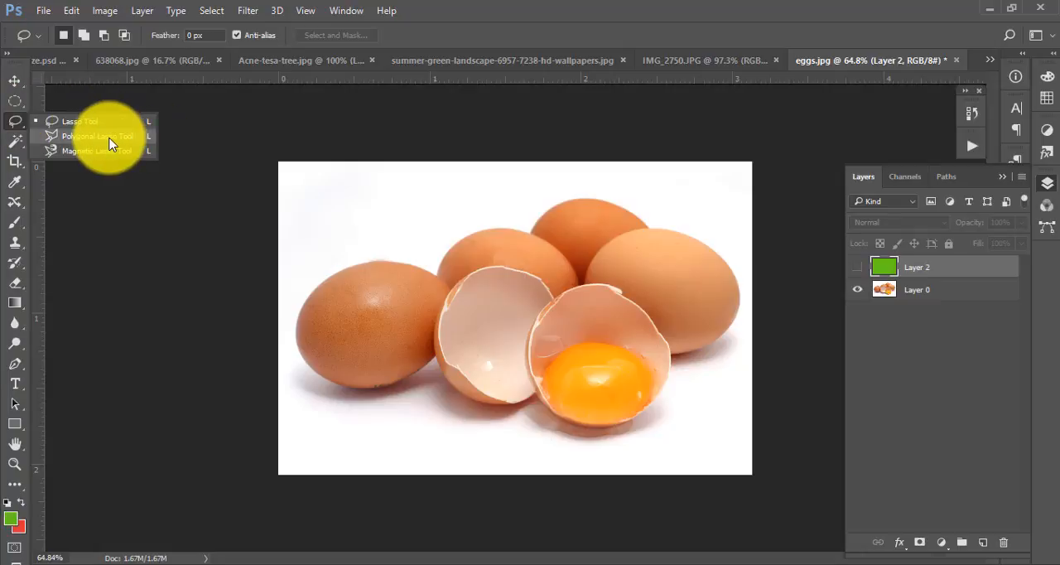
{"action": "left_click", "coordinate": [97, 136]}
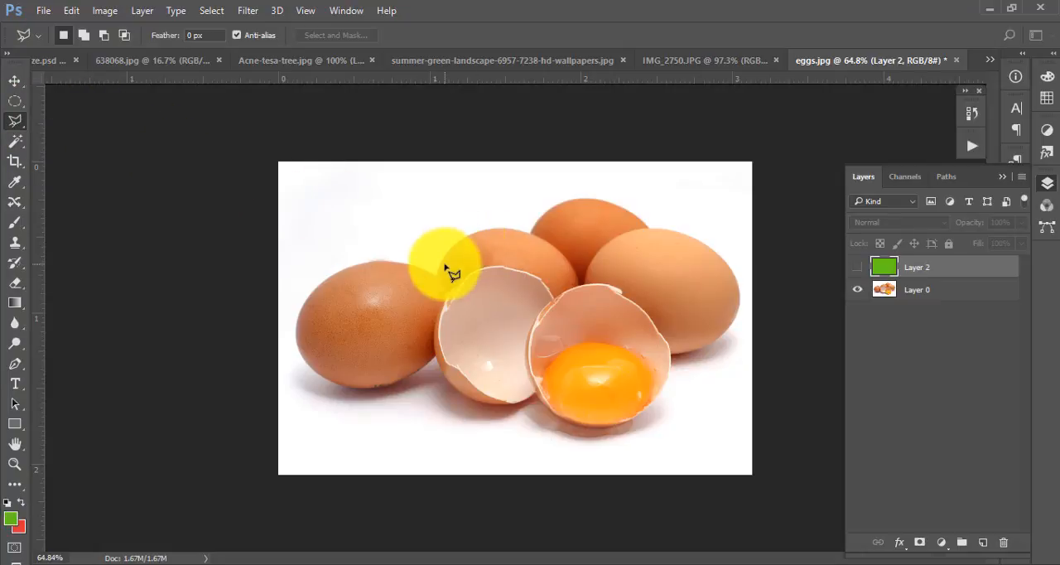
{"action": "left_click", "coordinate": [437, 275]}
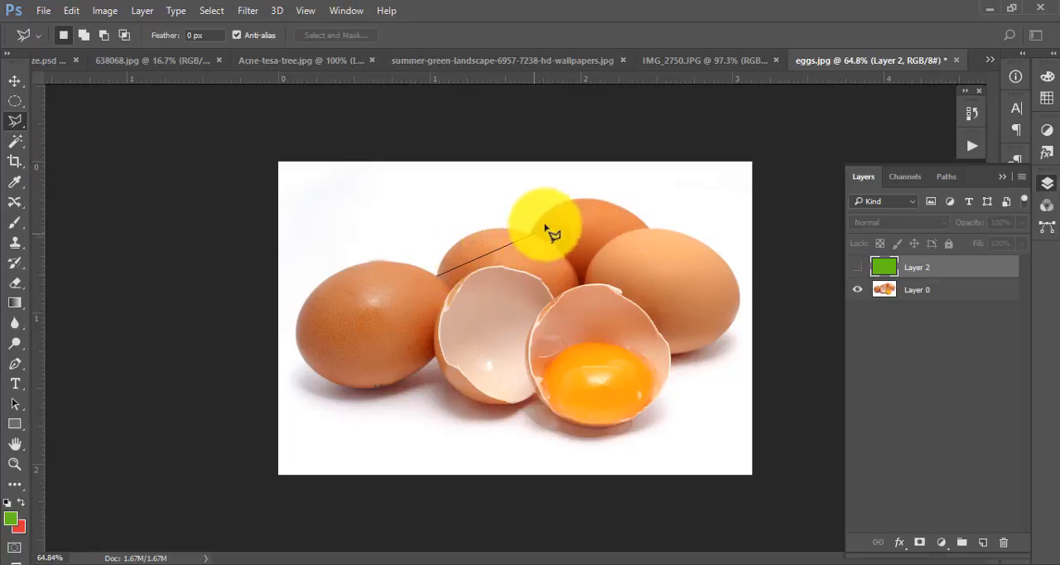
{"action": "left_click", "coordinate": [600, 200]}
{"action": "left_click", "coordinate": [648, 225]}
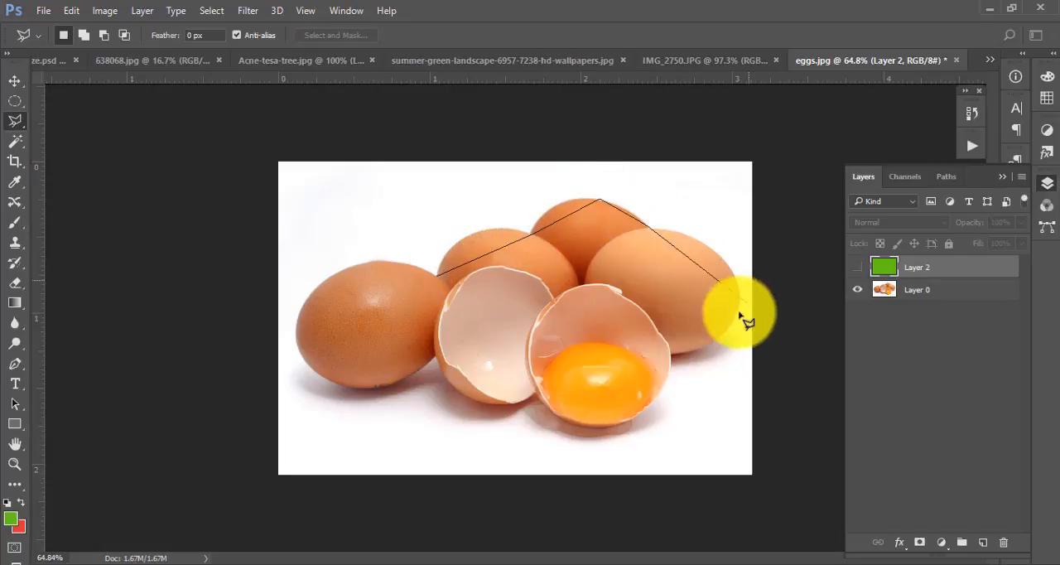
{"action": "left_click", "coordinate": [708, 338]}
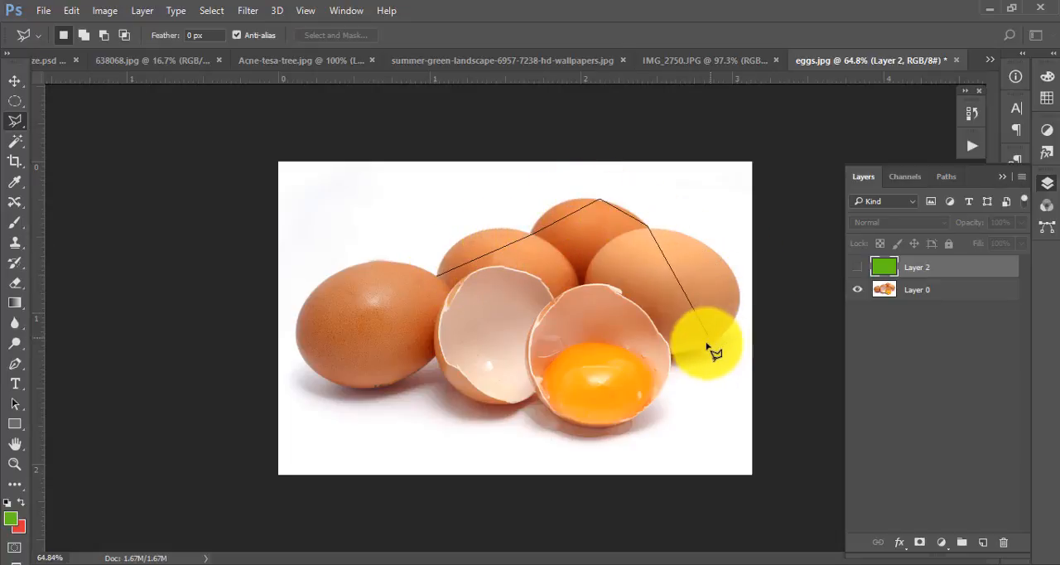
{"action": "left_click", "coordinate": [270, 64]}
{"action": "key", "text": "Escape"}
- Switch to the 638068.jpg portrait with the Move tool active and convert its locked Background into the normal layer Layer 0
{"action": "left_click", "coordinate": [15, 80]}
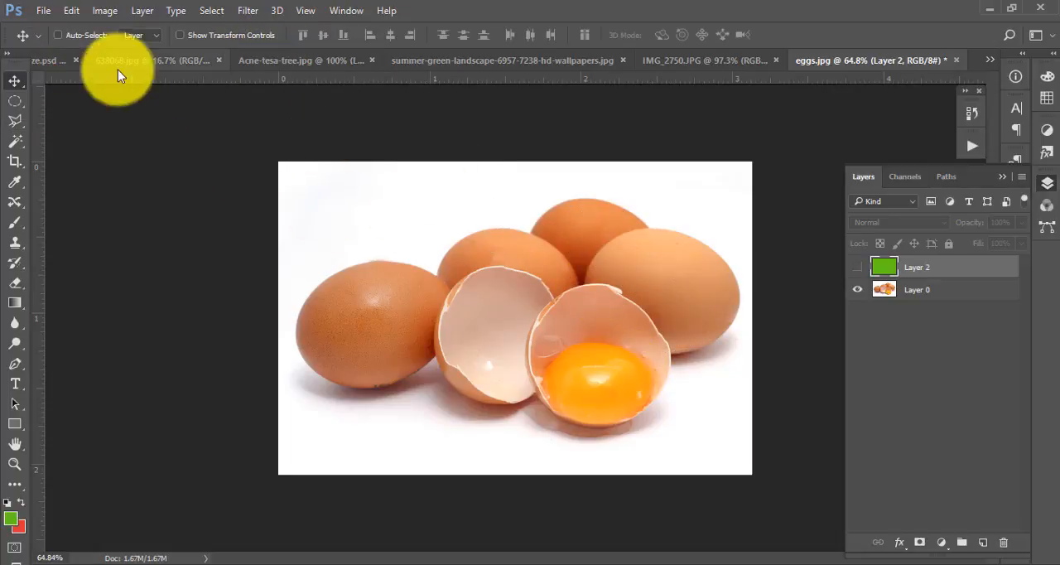
{"action": "left_click", "coordinate": [132, 60]}
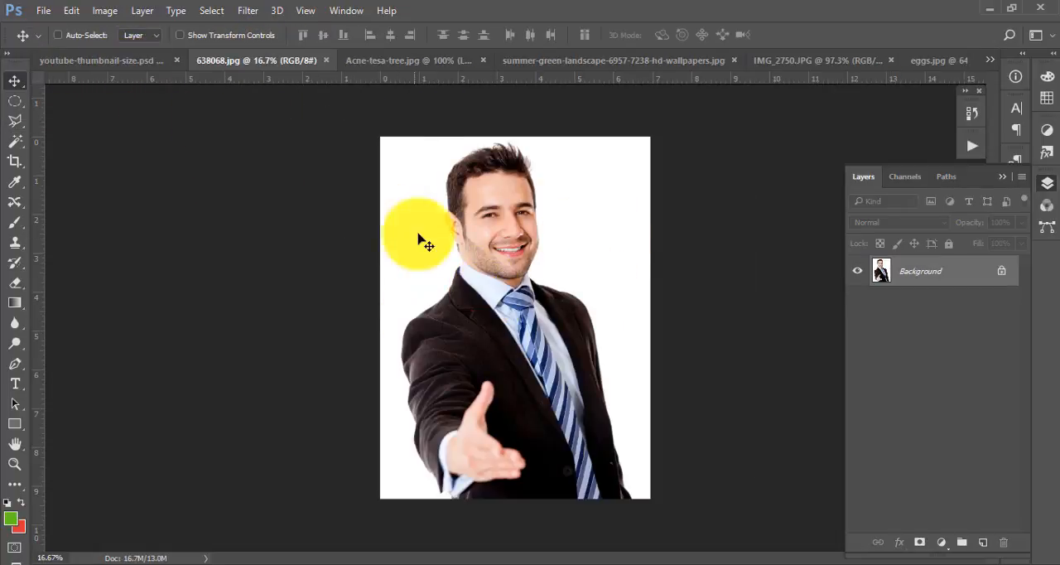
{"action": "left_click", "coordinate": [408, 59]}
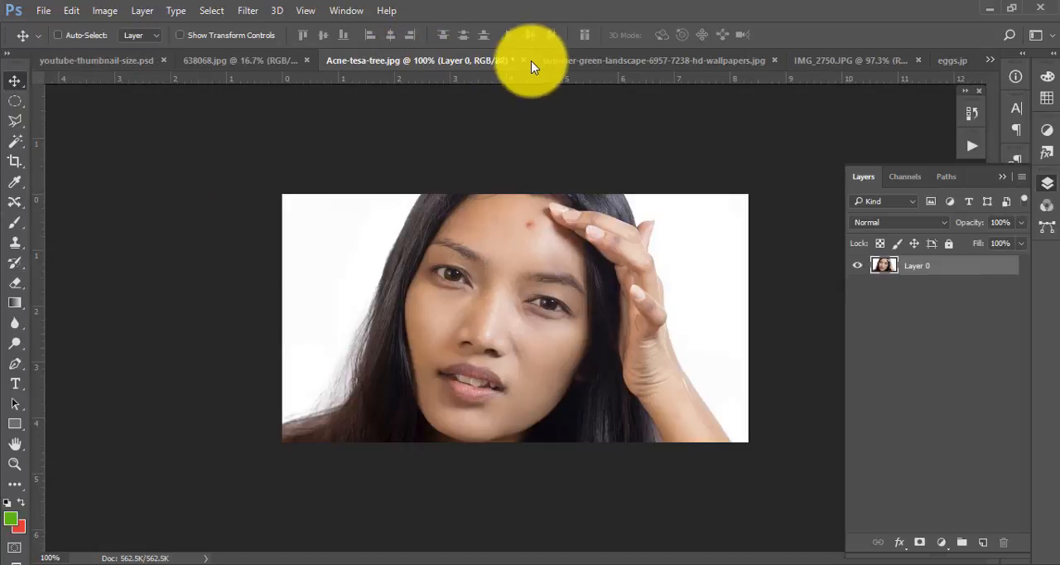
{"action": "left_click", "coordinate": [613, 61]}
{"action": "left_click", "coordinate": [828, 60]}
{"action": "left_click", "coordinate": [951, 61]}
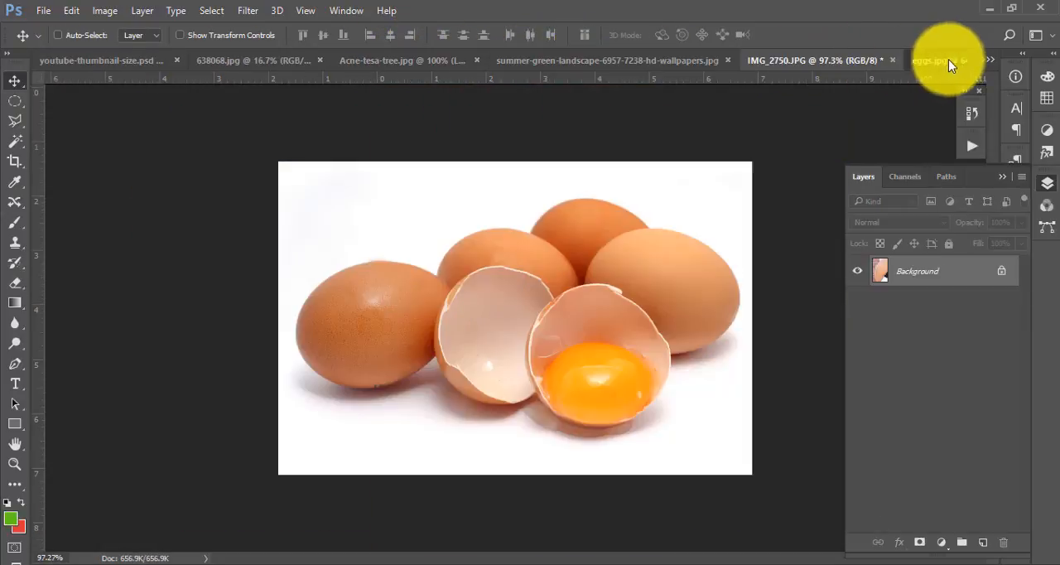
{"action": "left_click", "coordinate": [241, 63]}
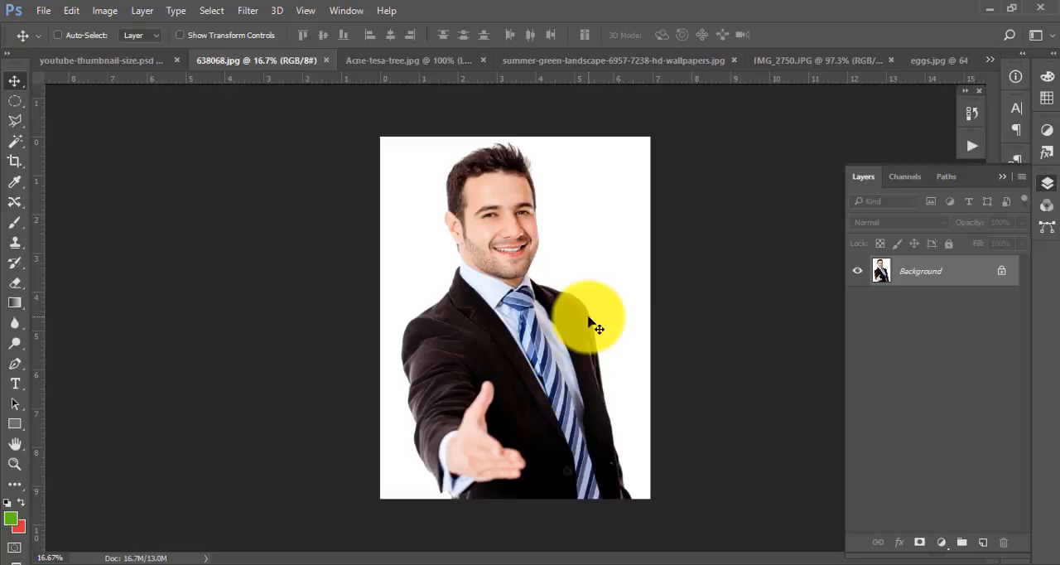
{"action": "double_click", "coordinate": [940, 279]}
{"action": "key", "text": "Return"}
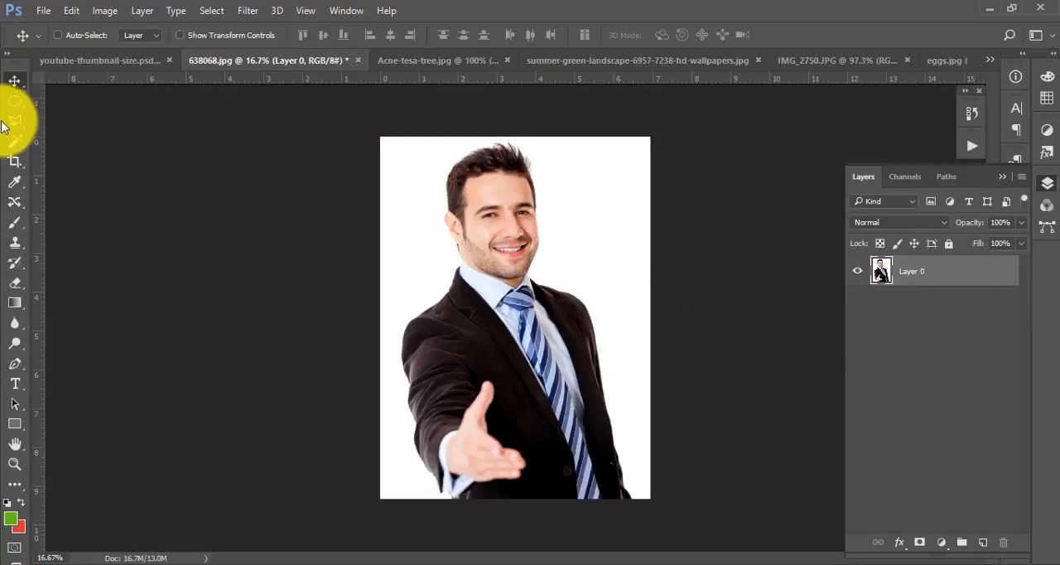
- Draw a closed rectangular Polygonal Lasso selection around the man's head and chest, starting and ending at the image's upper edge
{"action": "left_click", "coordinate": [14, 123]}
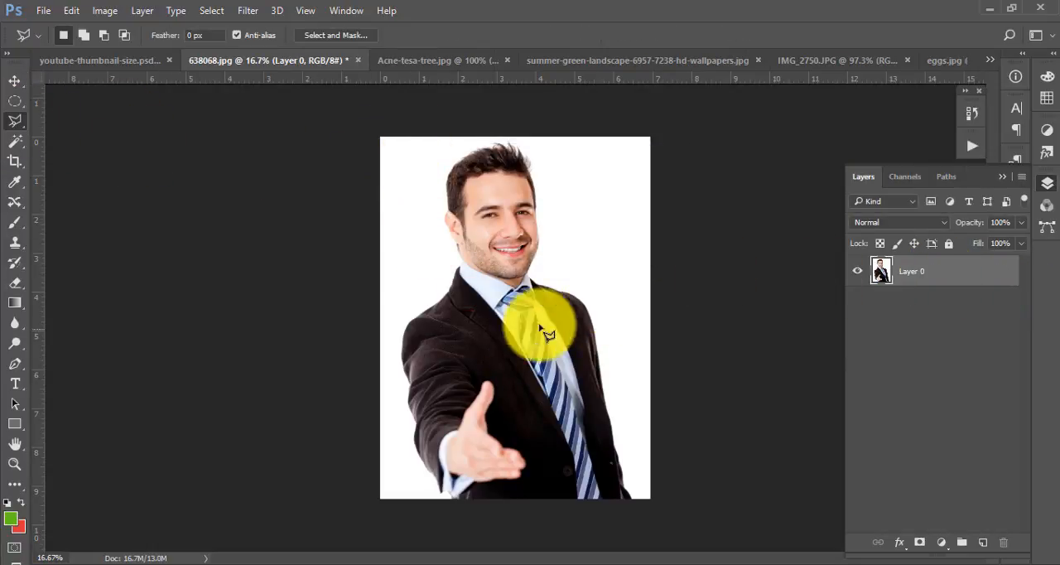
{"action": "left_click", "coordinate": [409, 141]}
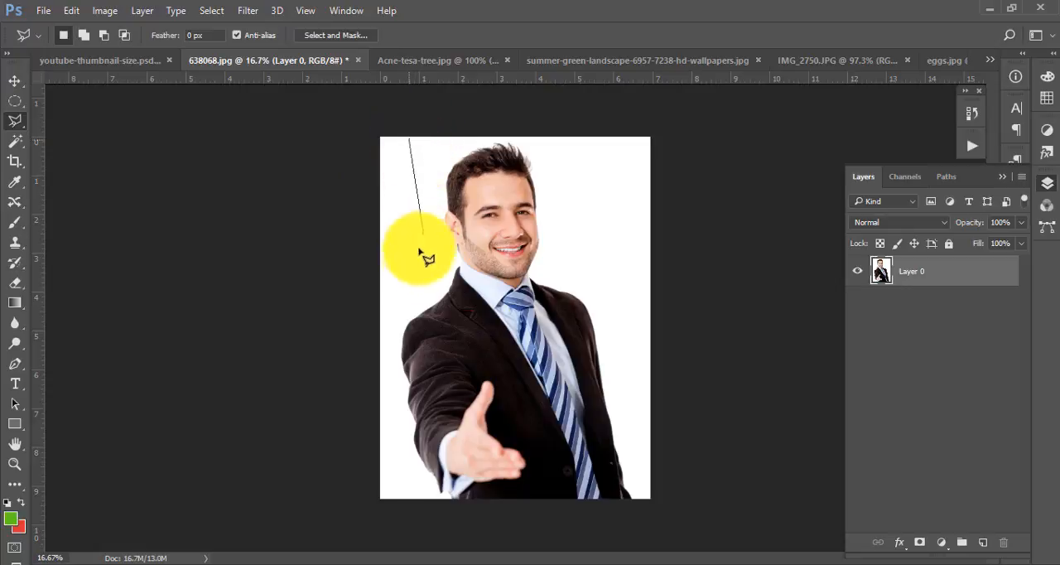
{"action": "left_click", "coordinate": [411, 360]}
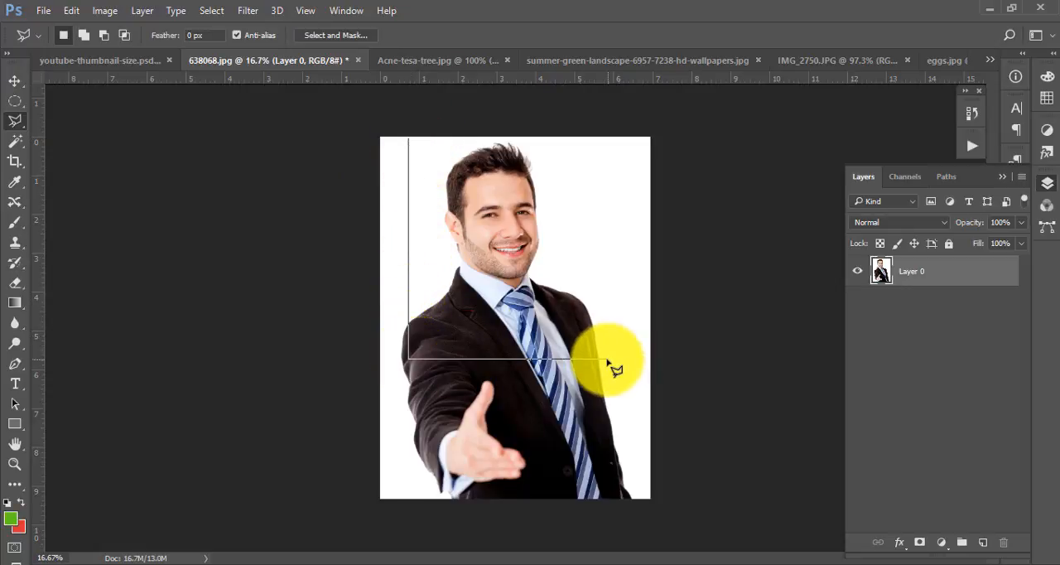
{"action": "left_click", "coordinate": [608, 359]}
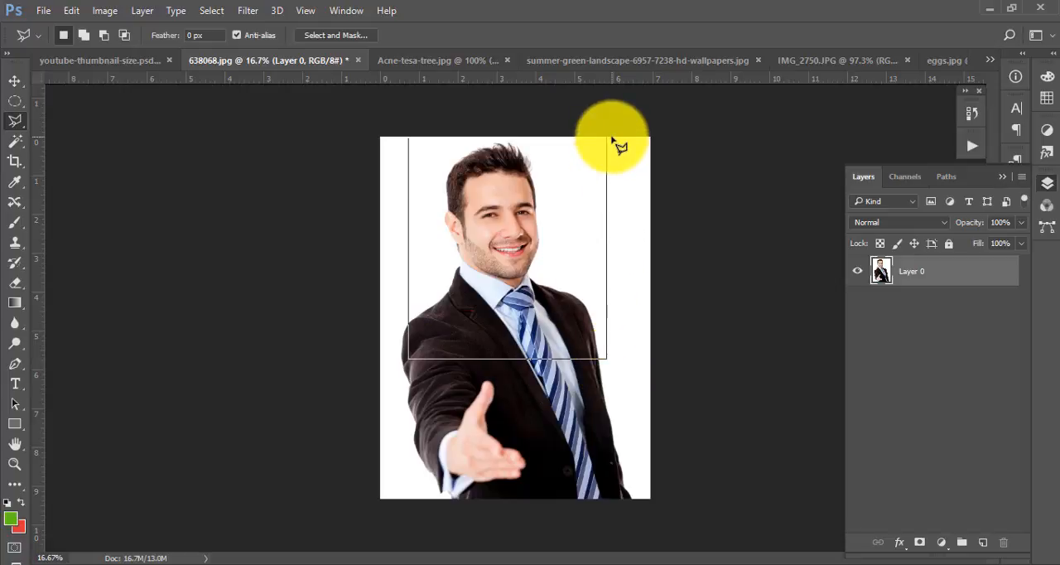
{"action": "left_click", "coordinate": [610, 139]}
{"action": "left_click", "coordinate": [409, 138]}
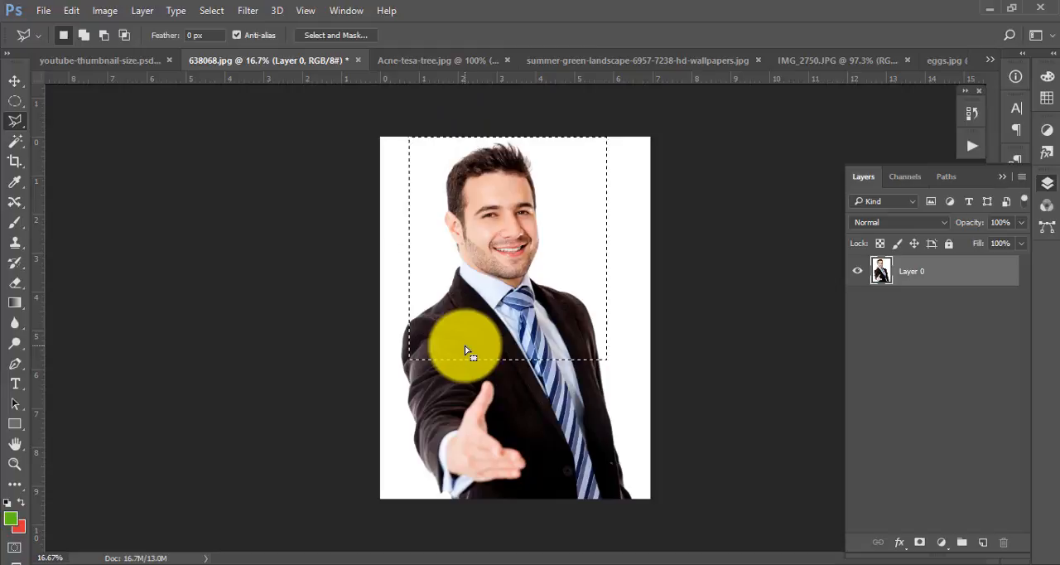
- Copy the selected head and chest onto a new layer and hide Layer 0
{"action": "key", "text": "ctrl+j"}
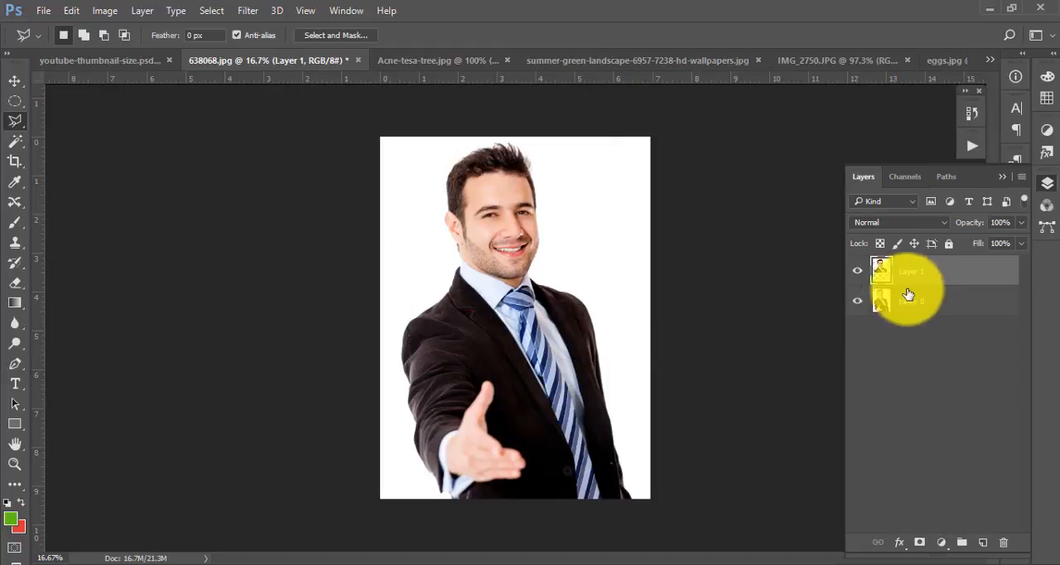
{"action": "left_click", "coordinate": [858, 301]}
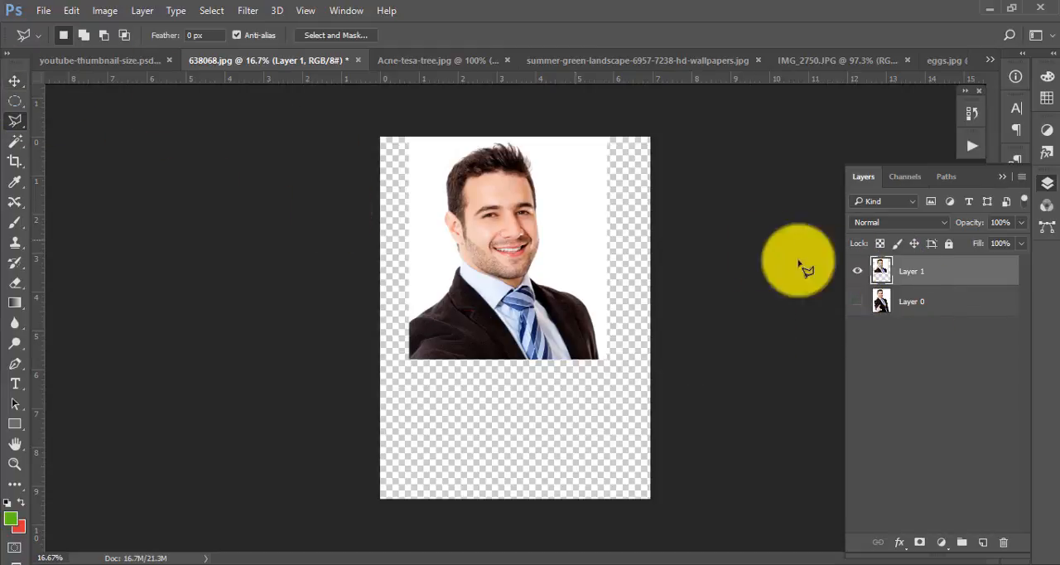
- Crop the canvas to the copied head-and-chest area, removing the transparent margins below and on both sides
{"action": "left_click", "coordinate": [14, 162]}
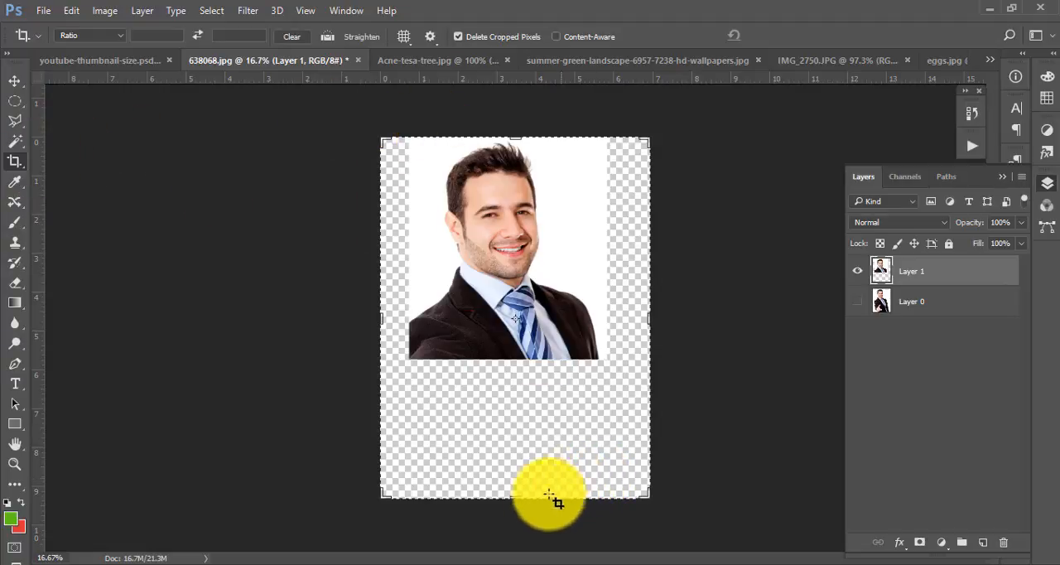
{"action": "left_click_drag", "start_coordinate": [514, 500], "coordinate": [516, 428]}
{"action": "left_click_drag", "start_coordinate": [646, 329], "coordinate": [631, 325]}
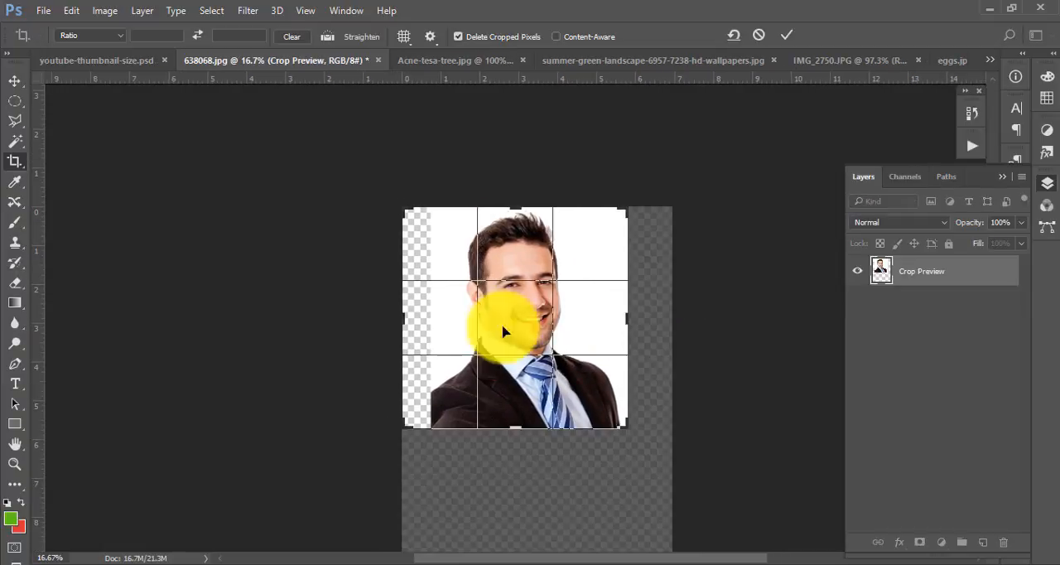
{"action": "left_click_drag", "start_coordinate": [406, 325], "coordinate": [424, 321]}
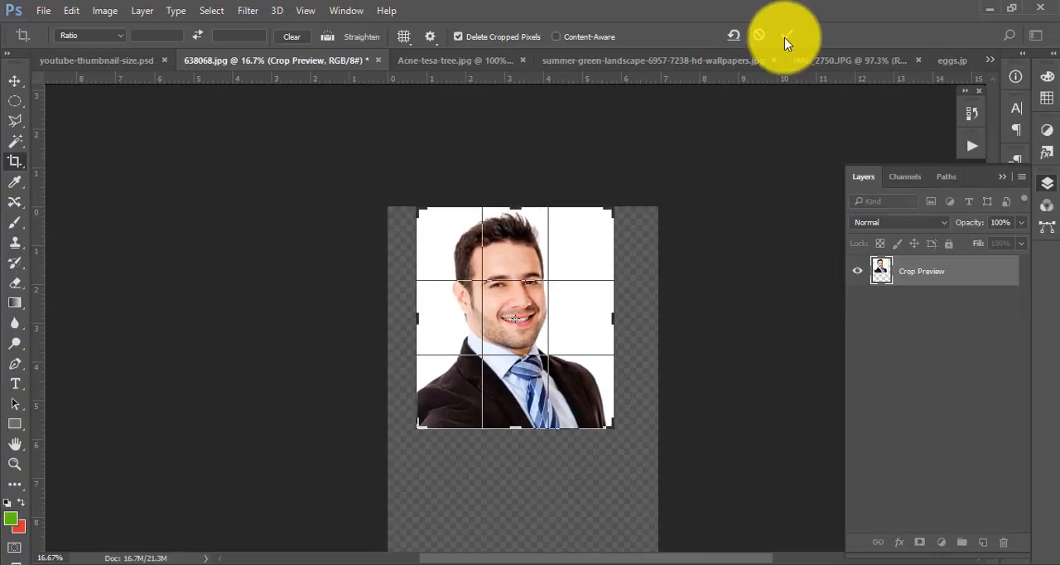
{"action": "left_click", "coordinate": [787, 35]}
{"action": "left_click_drag", "start_coordinate": [593, 259], "coordinate": [655, 284]}
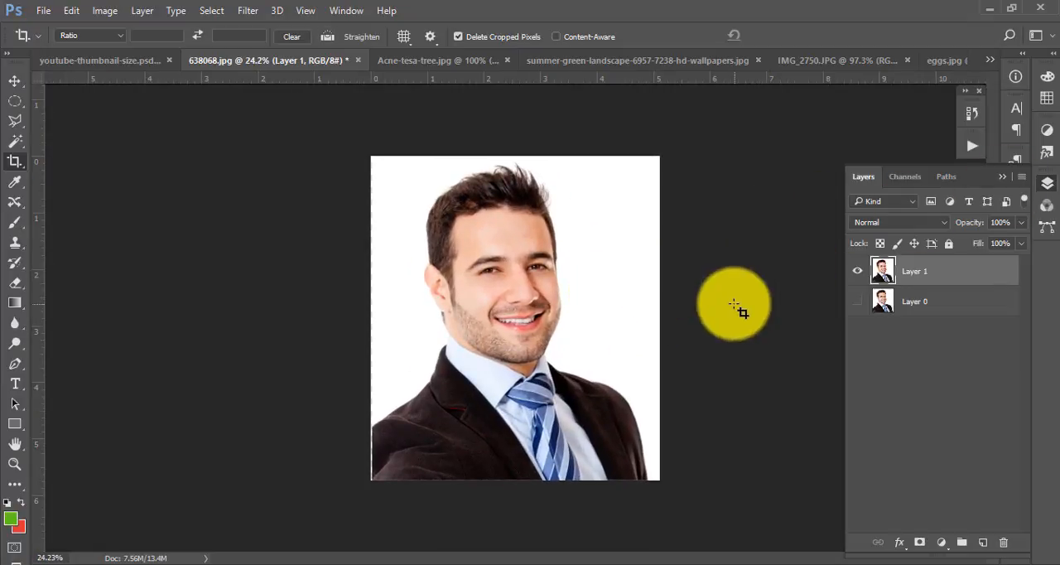
- Revert 638068.jpg to its original opened state through its history and convert the Background into Layer 0 again
{"action": "left_click", "coordinate": [973, 113]}
{"action": "left_click", "coordinate": [974, 114]}
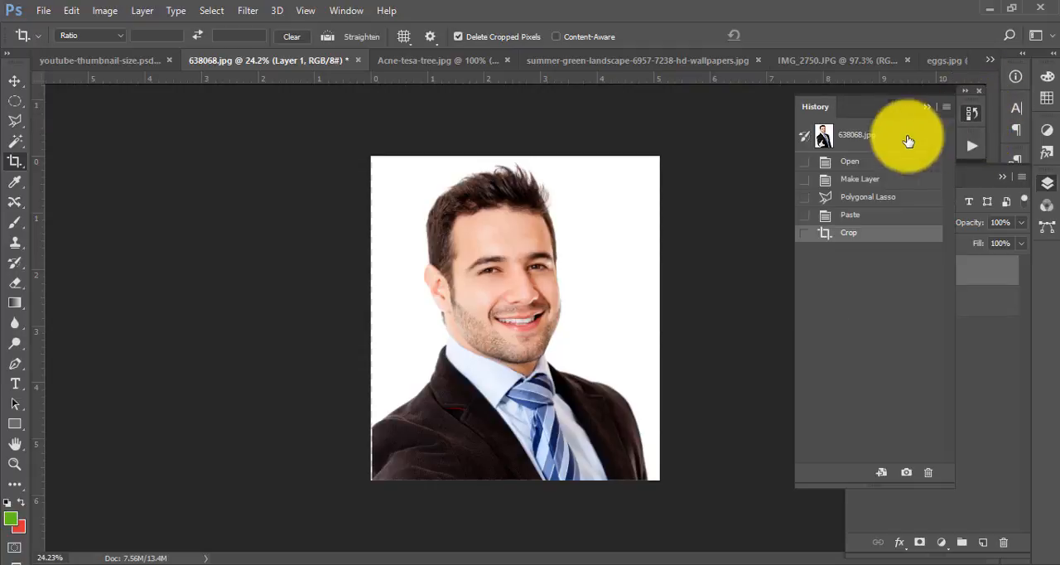
{"action": "left_click", "coordinate": [856, 139]}
{"action": "double_click", "coordinate": [961, 273]}
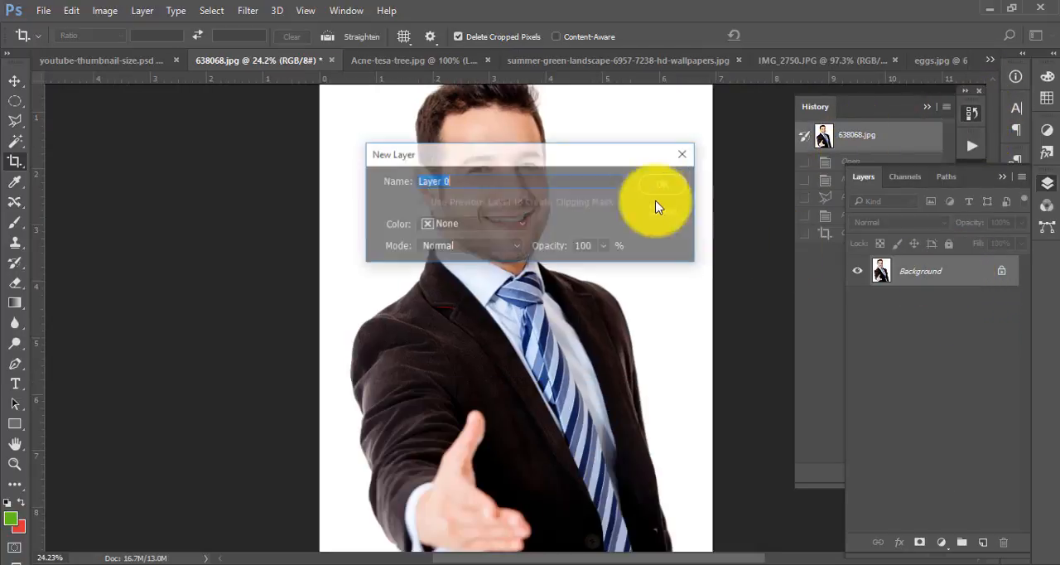
{"action": "left_click", "coordinate": [662, 185]}
- Return to the eggs.jpg document and activate the Magnetic Lasso tool in place of the Polygonal Lasso
{"action": "left_click", "coordinate": [687, 61]}
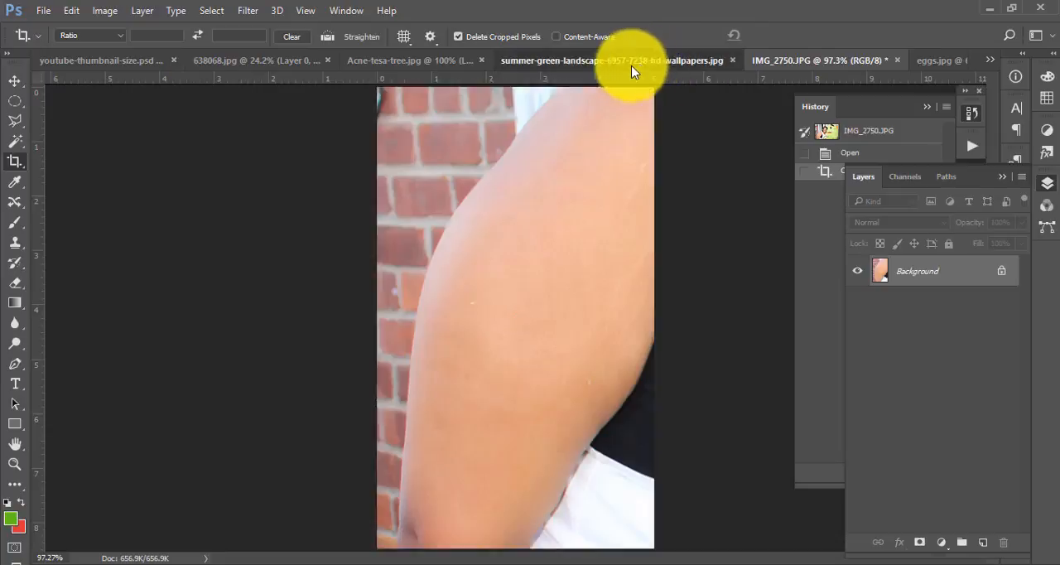
{"action": "left_click", "coordinate": [16, 83]}
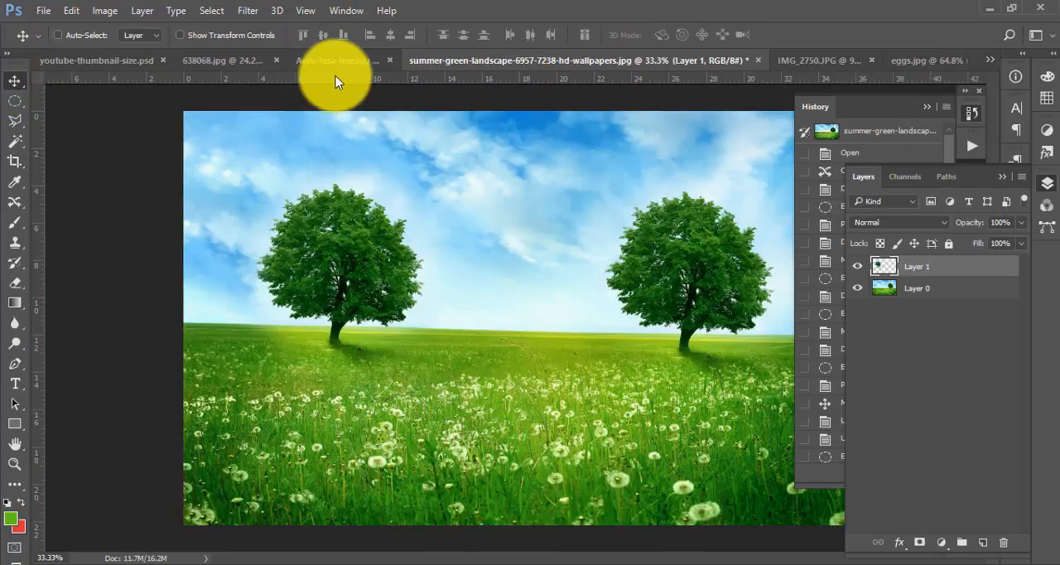
{"action": "left_click", "coordinate": [337, 60]}
{"action": "left_click", "coordinate": [939, 61]}
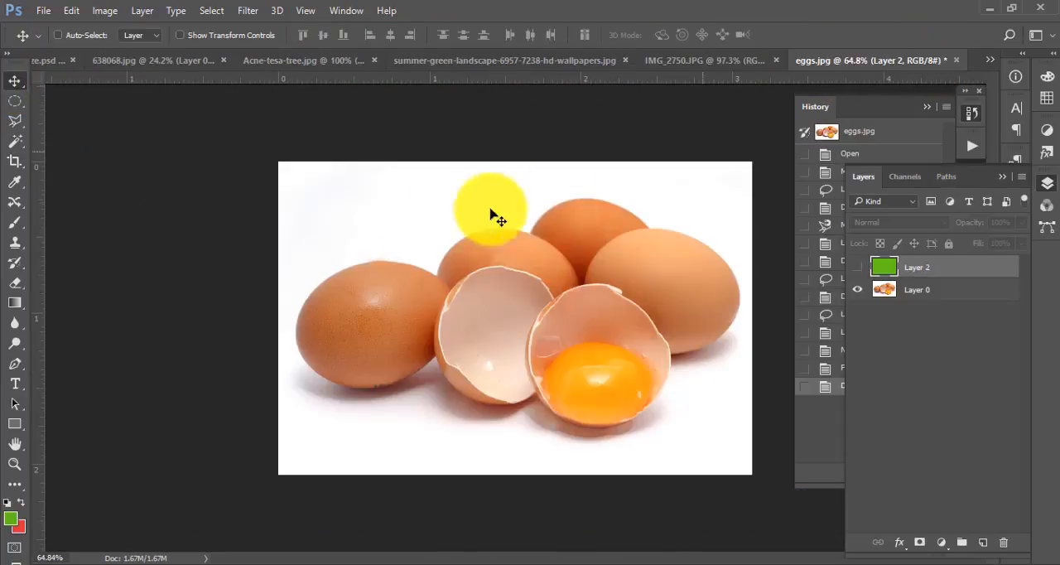
{"action": "right_click", "coordinate": [22, 127]}
{"action": "left_click", "coordinate": [70, 152]}
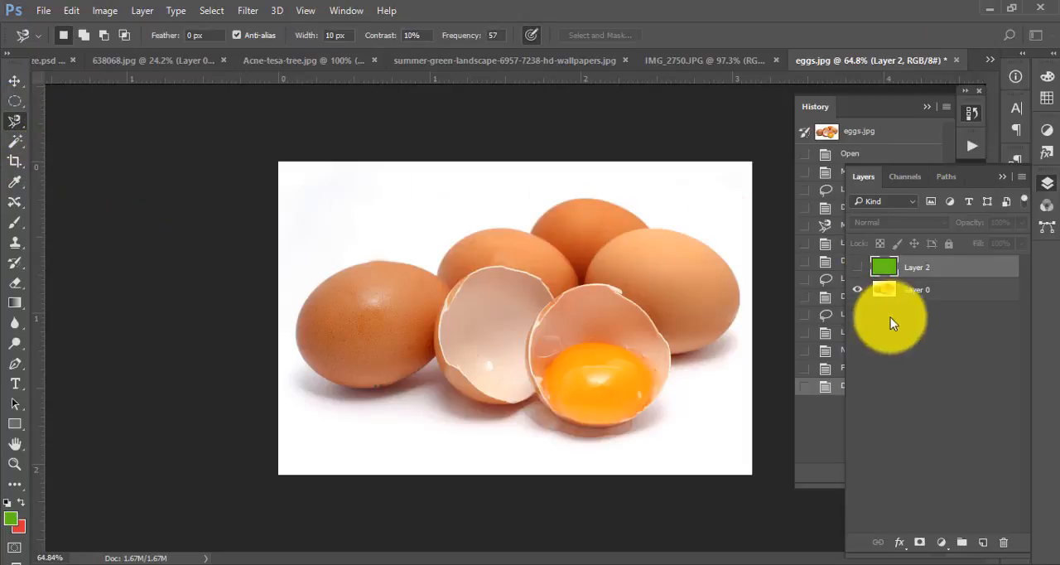
- Trace the outer contour of the whole egg group with the Magnetic Lasso to make a closed selection
{"action": "right_click", "coordinate": [13, 121]}
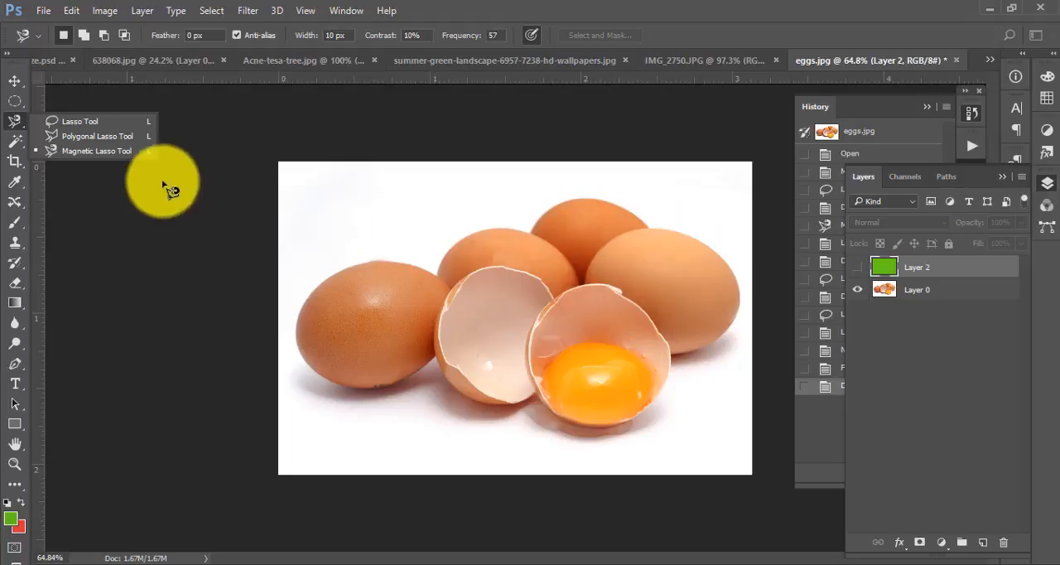
{"action": "left_click", "coordinate": [90, 152]}
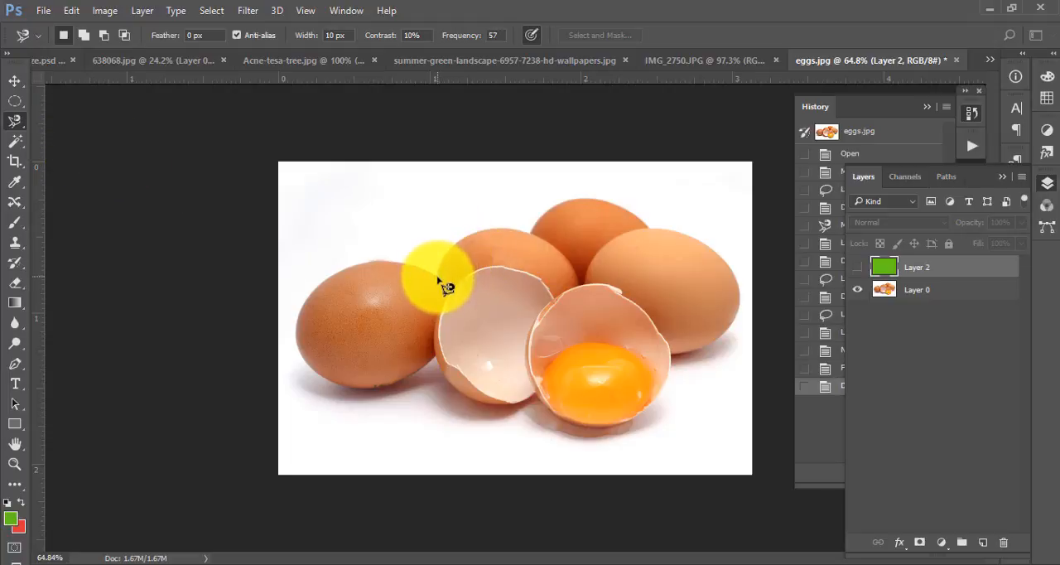
{"action": "left_click", "coordinate": [438, 278]}
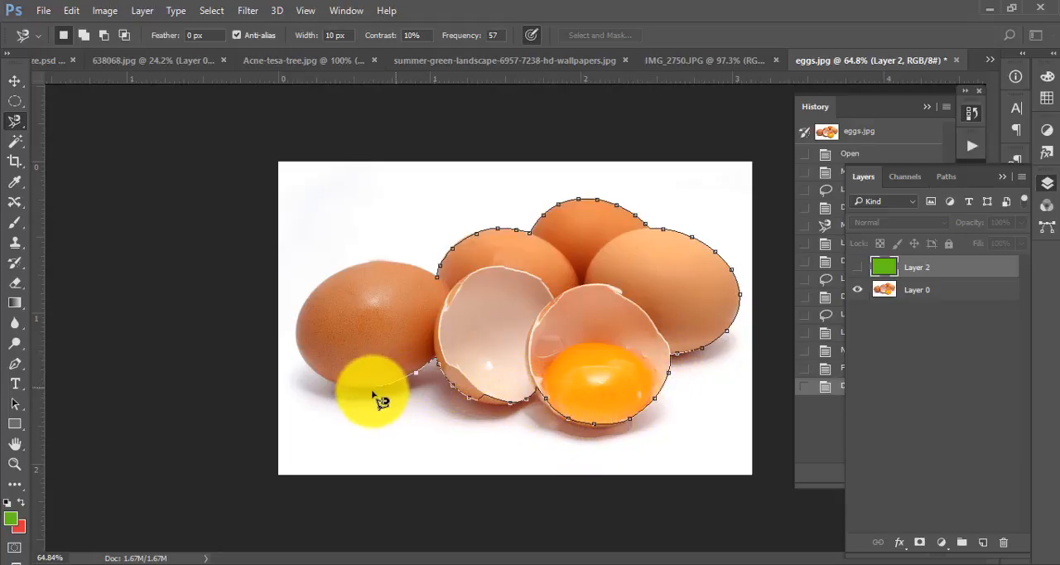
{"action": "left_click", "coordinate": [445, 286]}
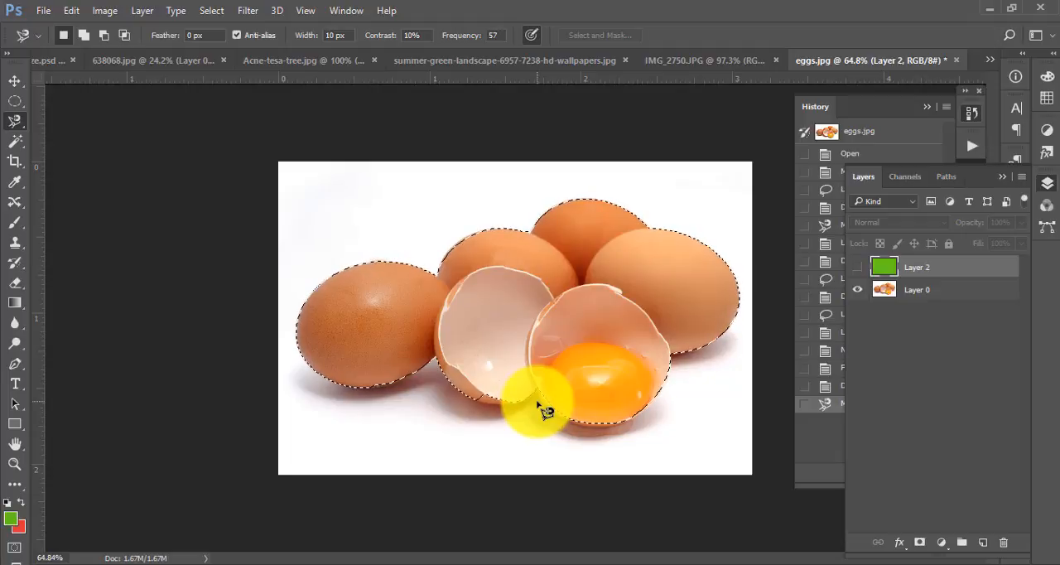
- Try pasting the clipboard content into the eggs document and undo back to the egg selection
{"action": "key", "text": "ctrl+v"}
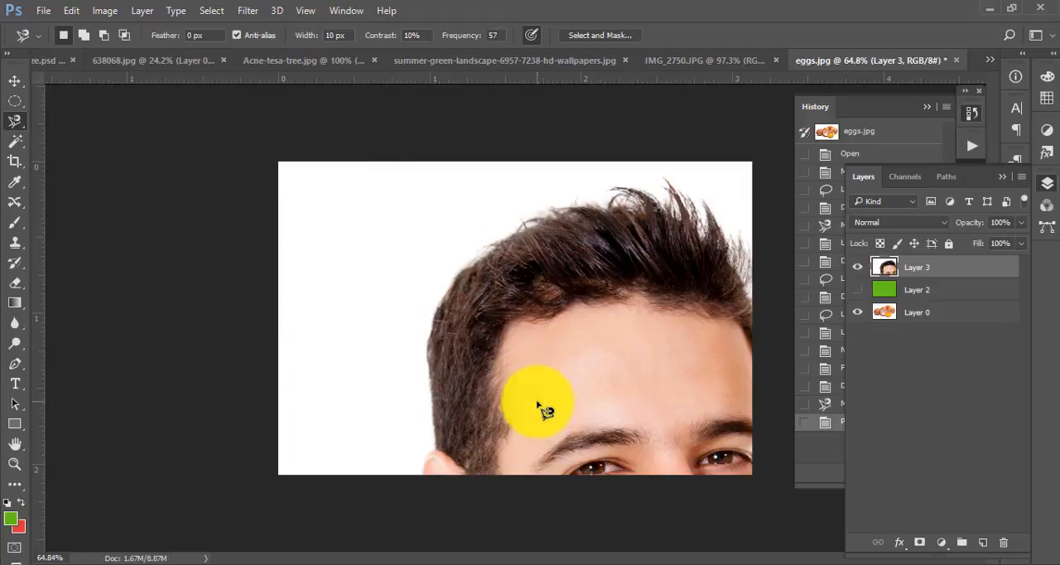
{"action": "key", "text": "Delete"}
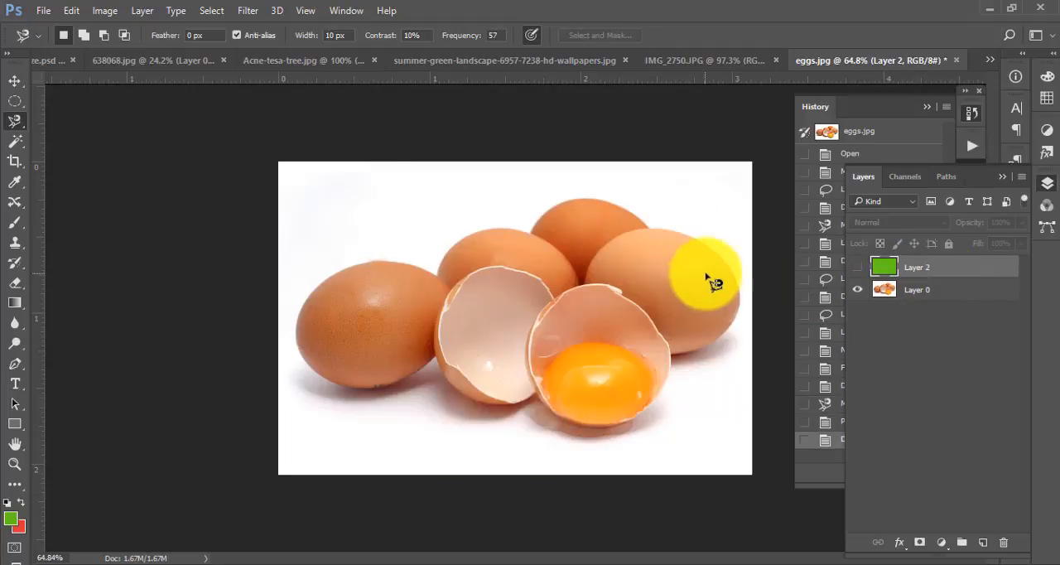
{"action": "key", "text": "ctrl+z"}
{"action": "key", "text": "ctrl+alt+z"}
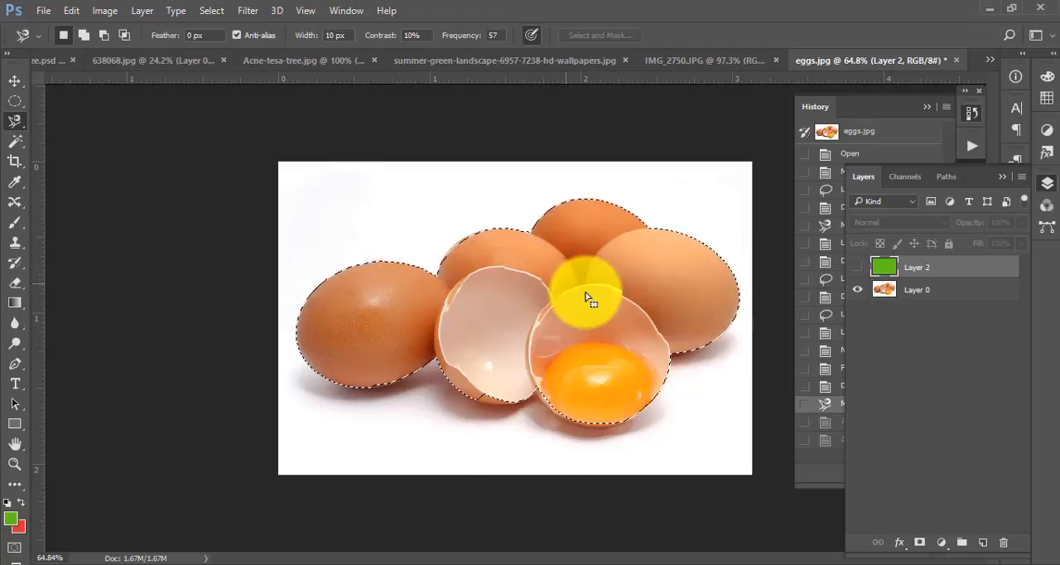
{"action": "left_click", "coordinate": [72, 10]}
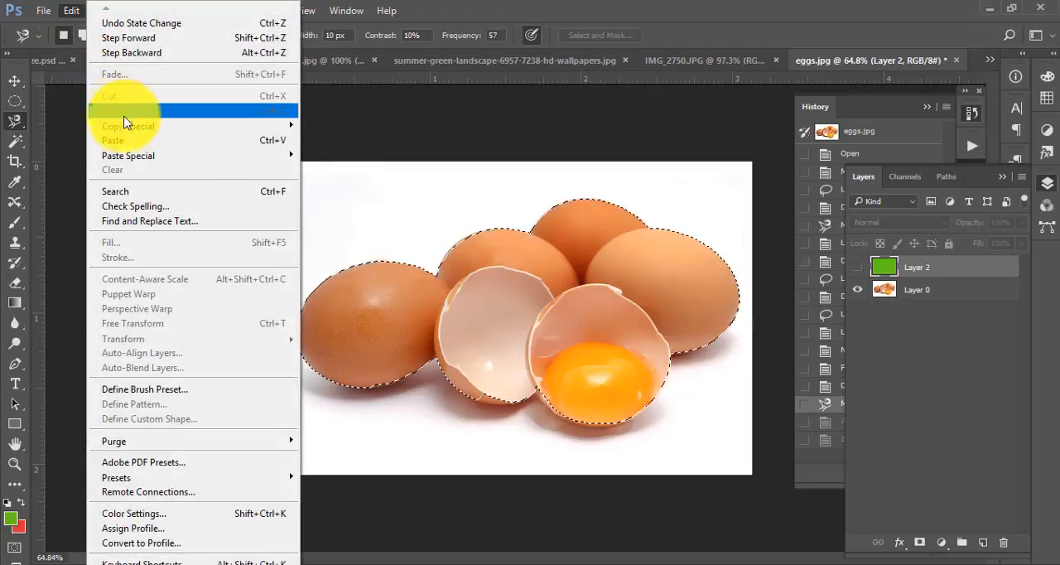
{"action": "left_click", "coordinate": [475, 3]}
{"action": "left_click", "coordinate": [15, 81]}
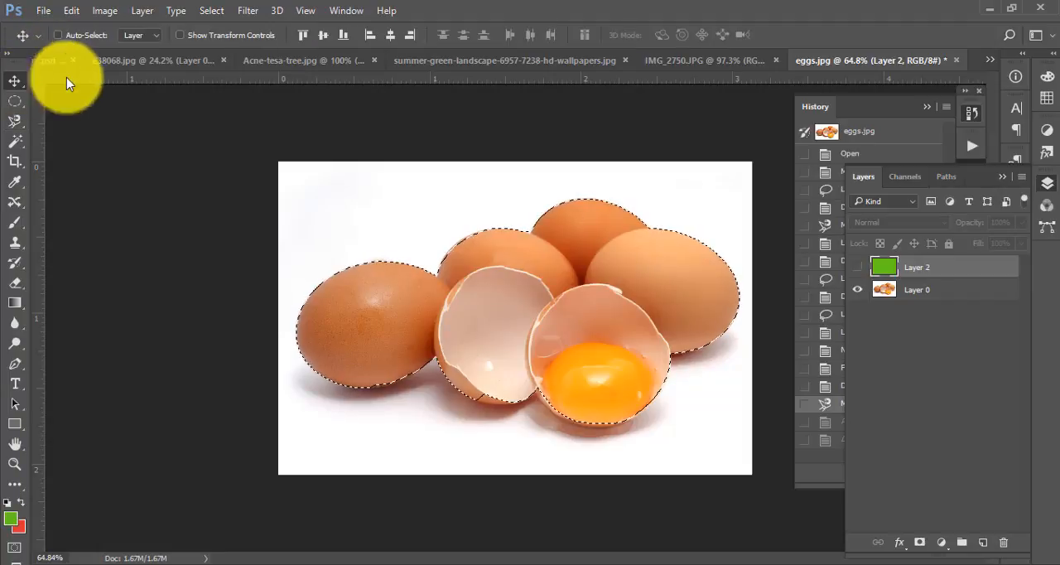
{"action": "key", "text": "ctrl"}
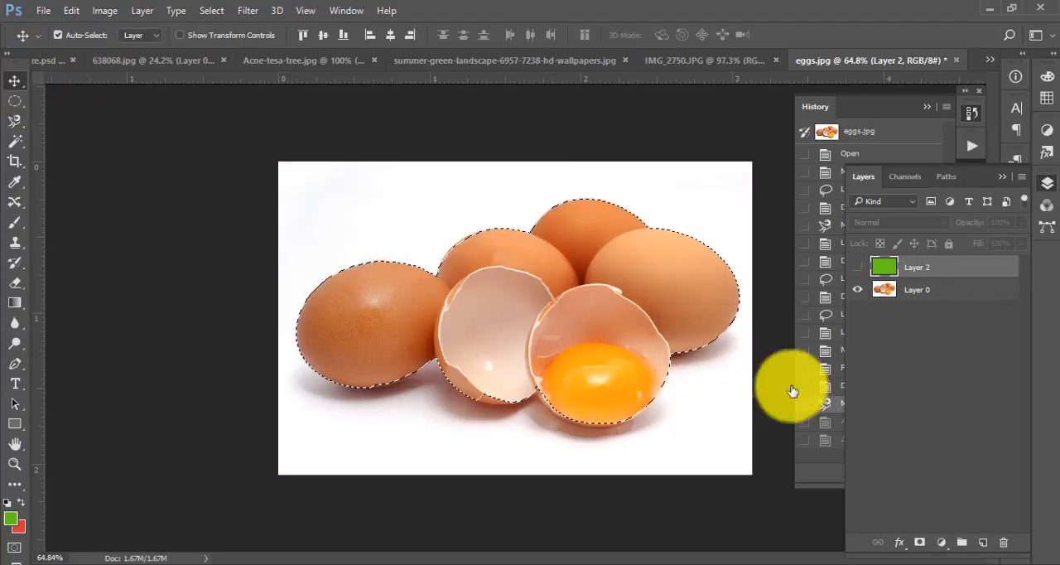
{"action": "key", "text": "ctrl+v"}
{"action": "key", "text": "ctrl+z"}
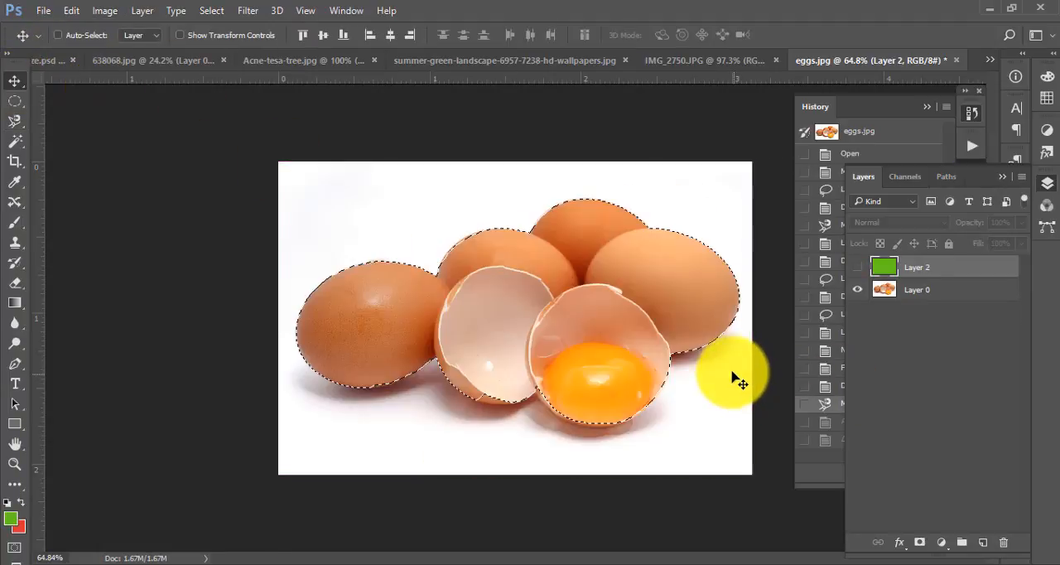
{"action": "left_click", "coordinate": [71, 10]}
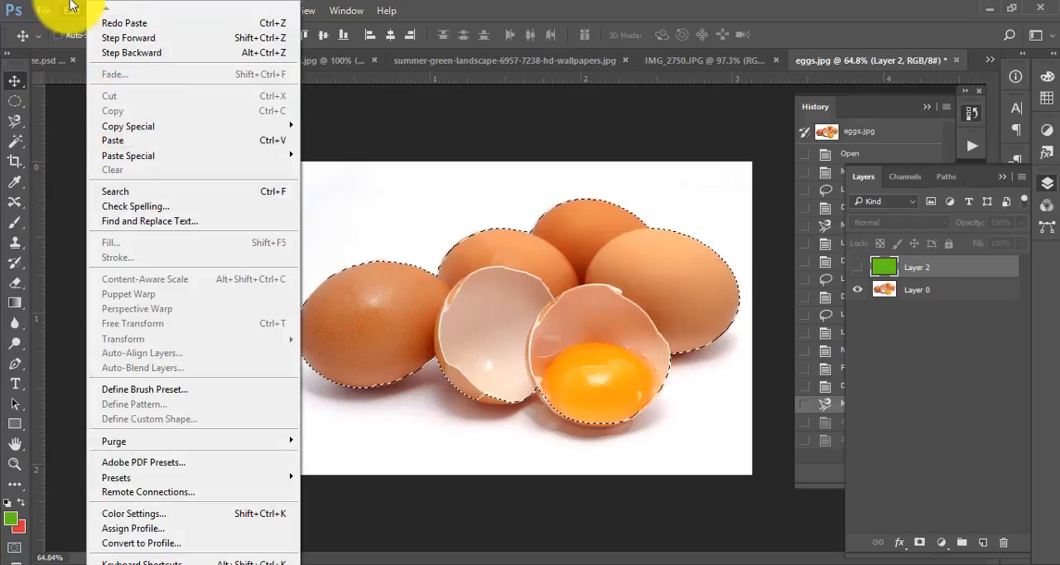
{"action": "mouse_move", "coordinate": [43, 10]}
{"action": "left_click", "coordinate": [16, 124]}
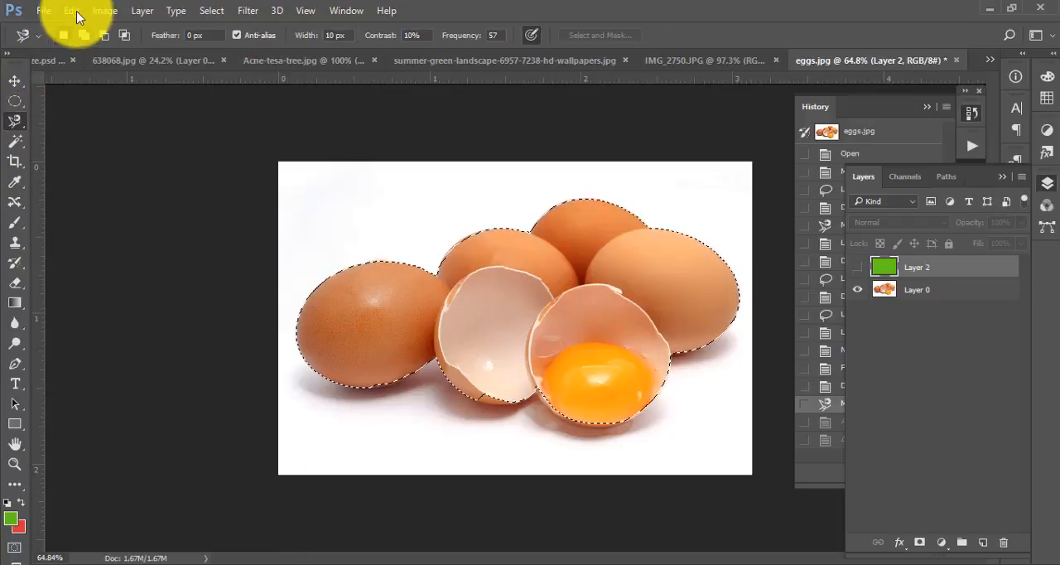
{"action": "left_click", "coordinate": [71, 11]}
{"action": "left_click", "coordinate": [16, 124]}
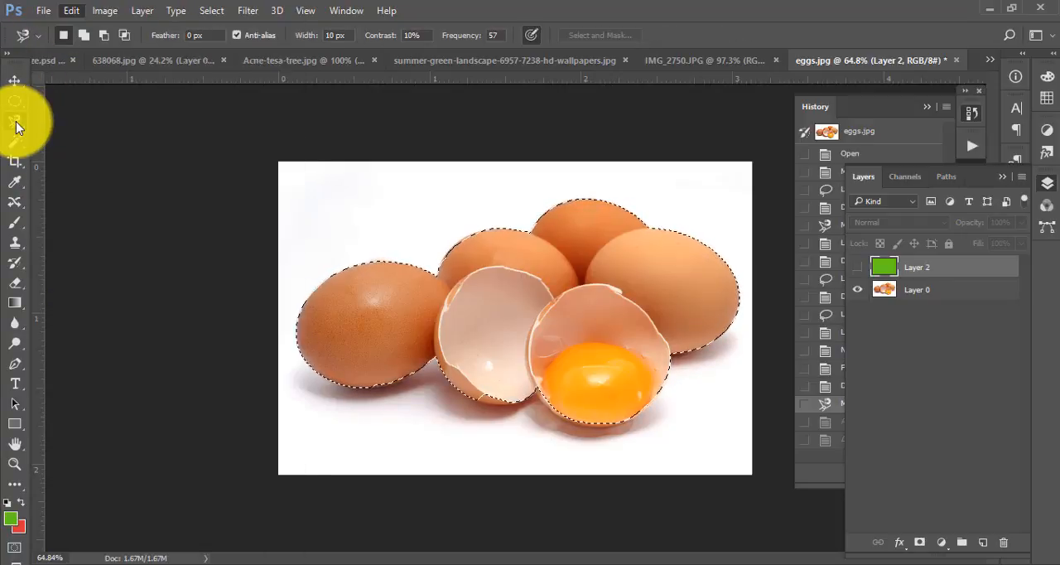
{"action": "right_click", "coordinate": [16, 123]}
{"action": "left_click", "coordinate": [95, 151]}
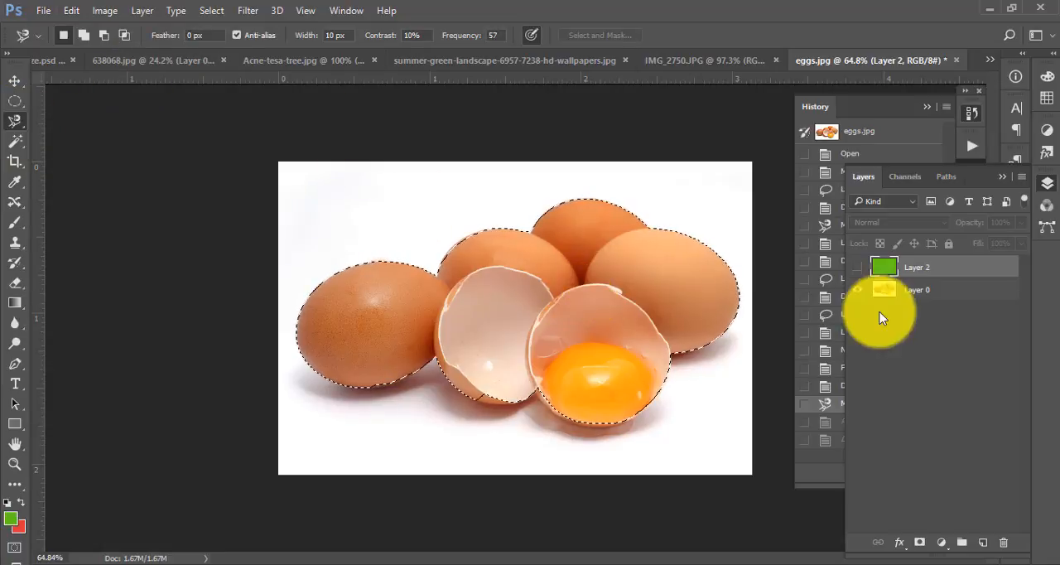
- Copy the selected eggs from Layer 0 onto a new layer and hide Layer 0
{"action": "left_click", "coordinate": [921, 289]}
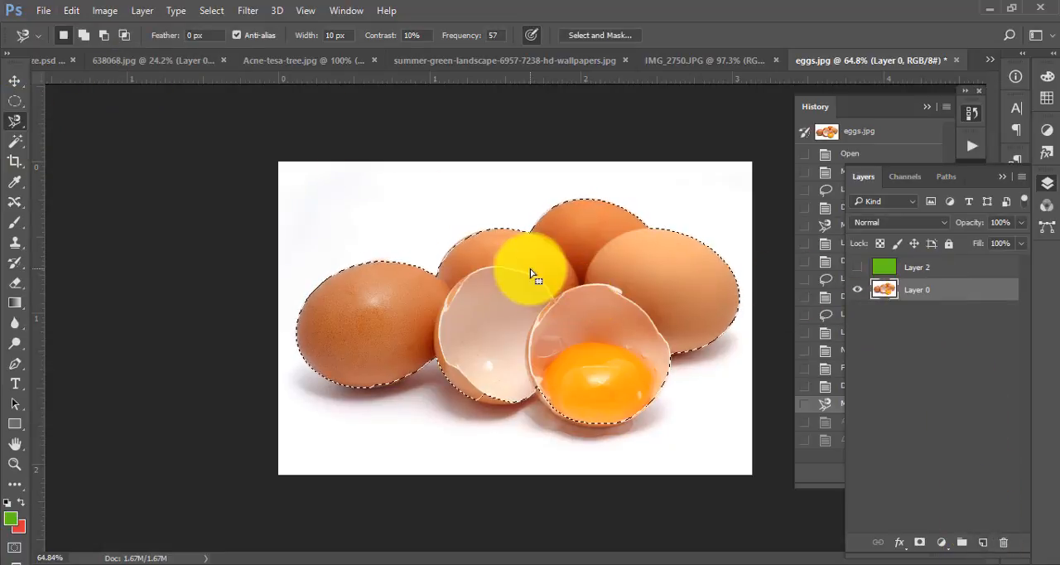
{"action": "key", "text": "ctrl+j"}
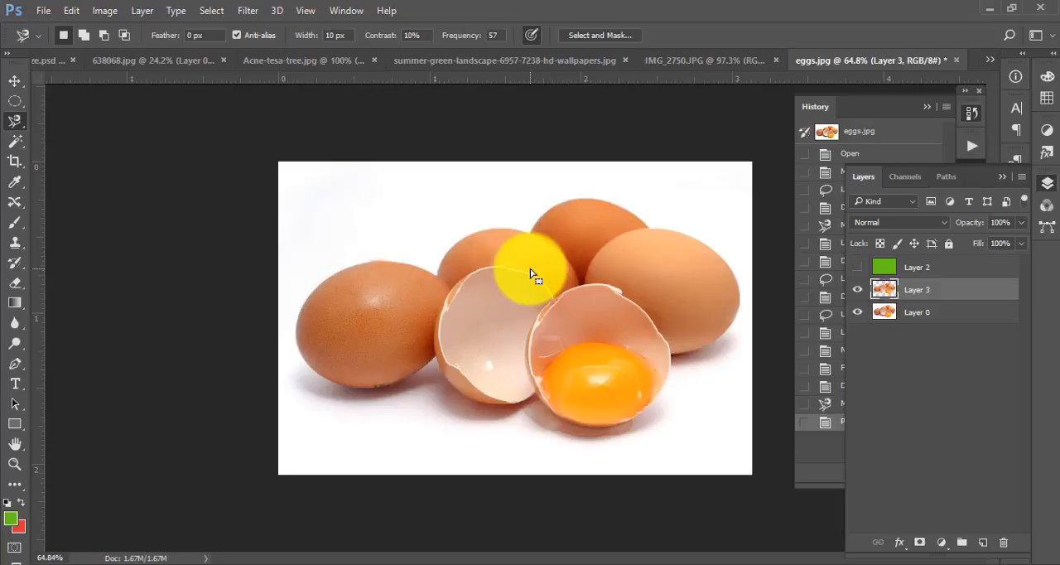
{"action": "left_click", "coordinate": [857, 311]}
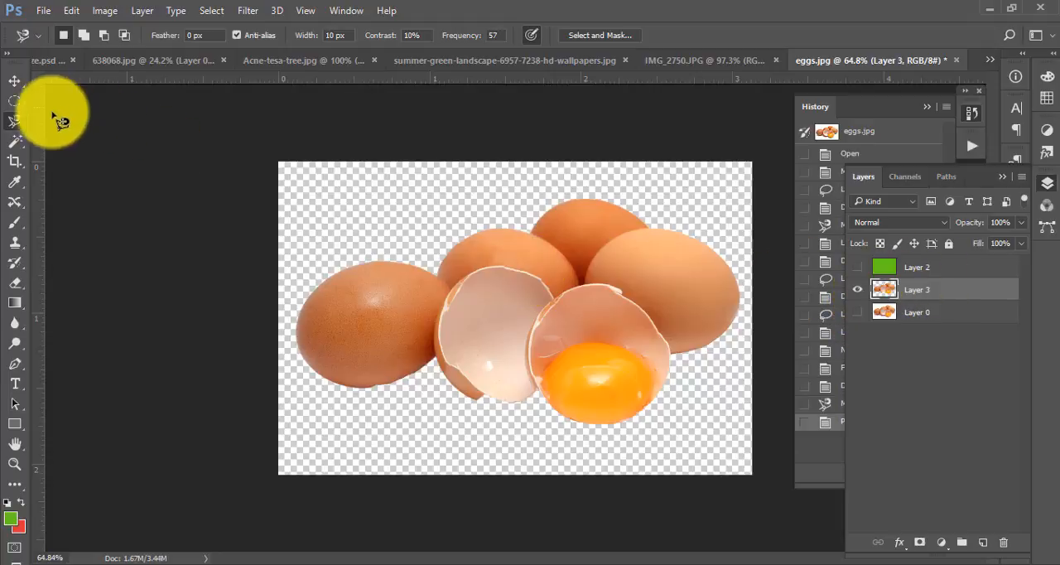
- Place the green Layer 2 beneath the cut-out eggs on Layer 3 and make it visible as their background
{"action": "left_click", "coordinate": [14, 80]}
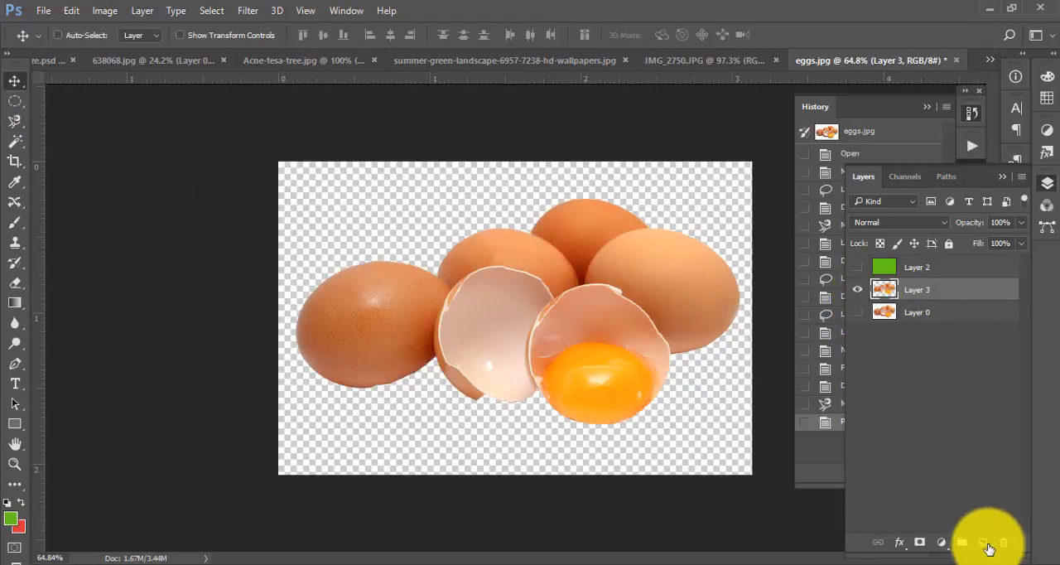
{"action": "left_click_drag", "start_coordinate": [903, 268], "coordinate": [905, 296]}
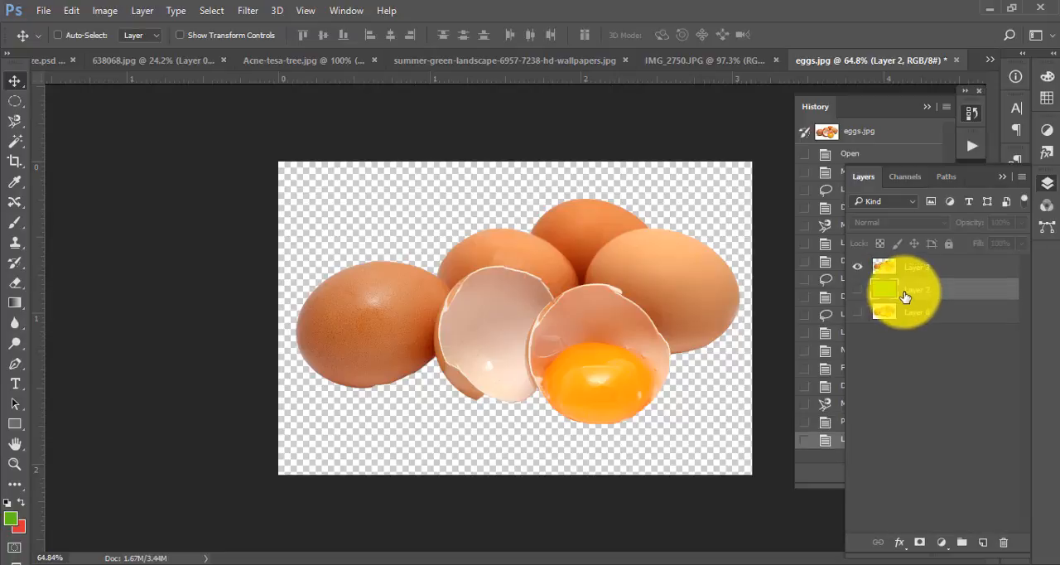
{"action": "left_click", "coordinate": [858, 289]}
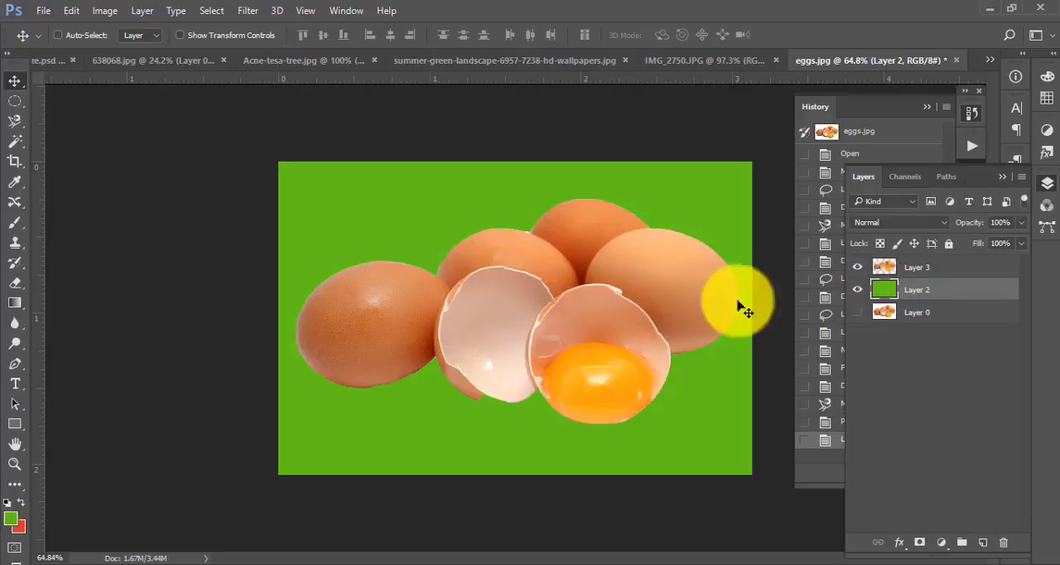
{"action": "left_click", "coordinate": [21, 130]}
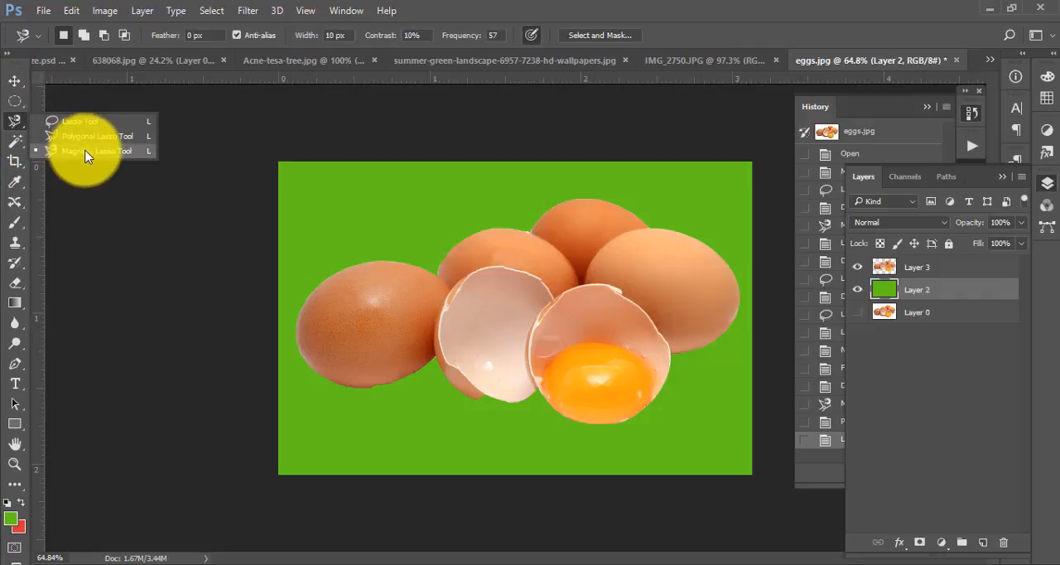
{"action": "left_click", "coordinate": [464, 7]}
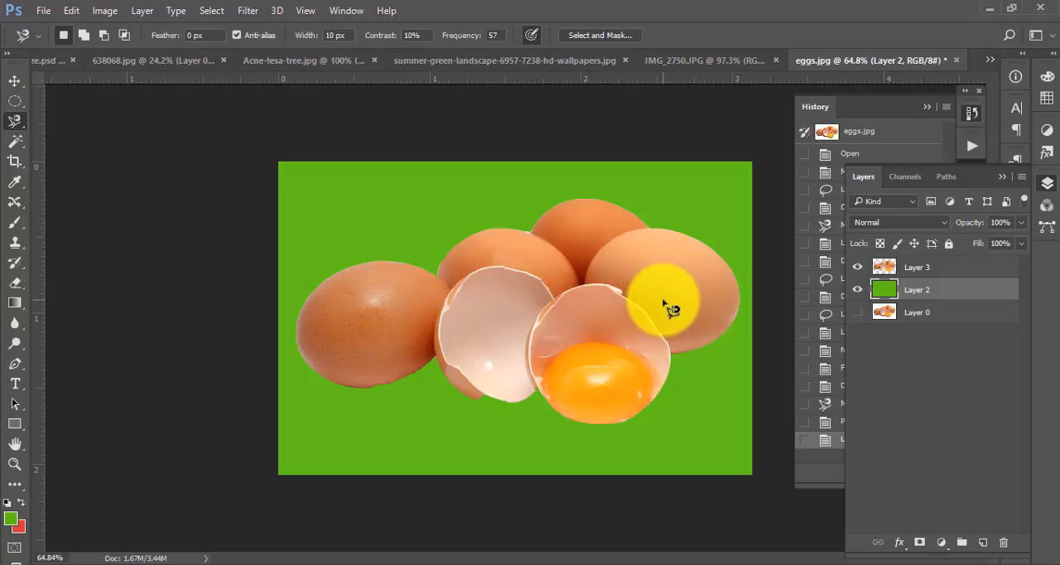
- Switch to the 638068.jpg document and activate the Quick Selection tool in place of the Magic Wand
{"action": "left_click", "coordinate": [18, 149]}
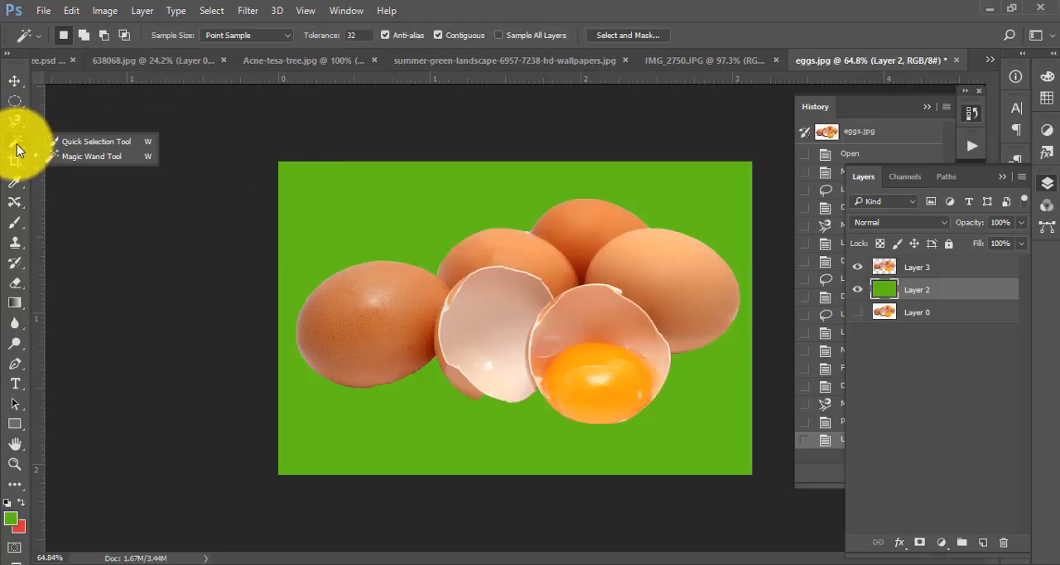
{"action": "left_click", "coordinate": [530, 62]}
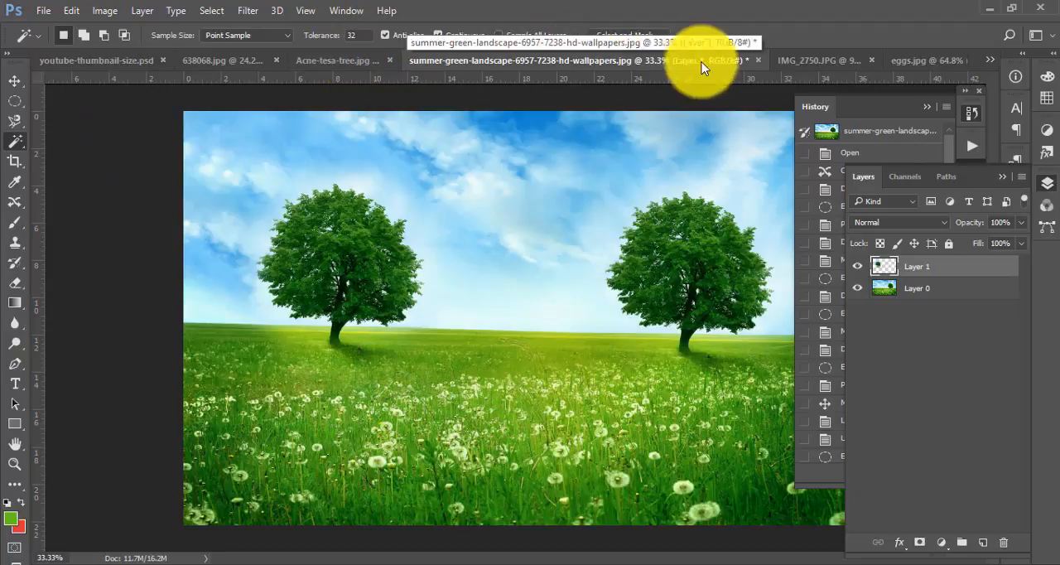
{"action": "left_click", "coordinate": [801, 62]}
{"action": "left_click", "coordinate": [224, 61]}
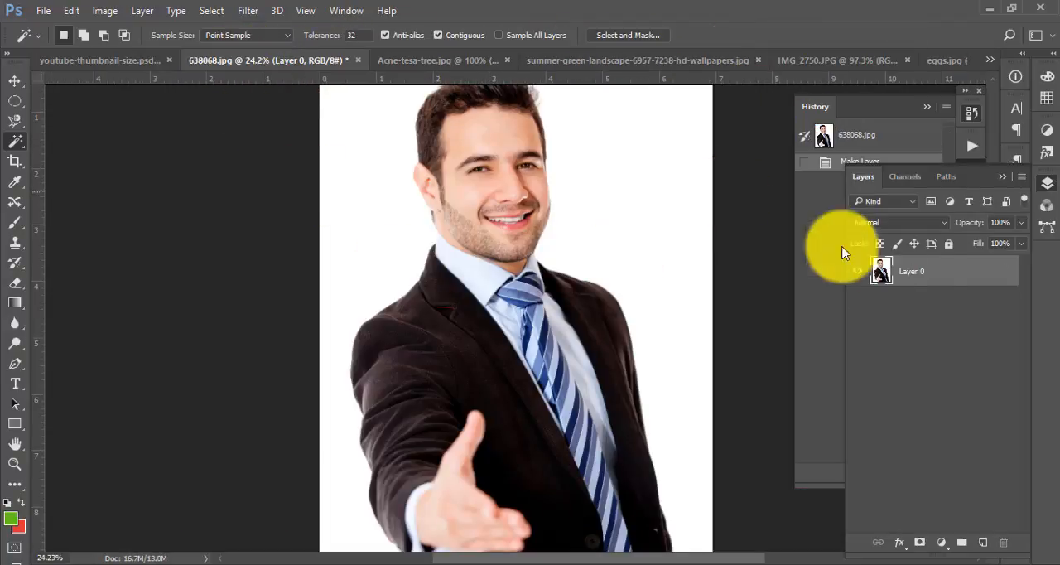
{"action": "left_click_drag", "start_coordinate": [636, 246], "coordinate": [627, 248]}
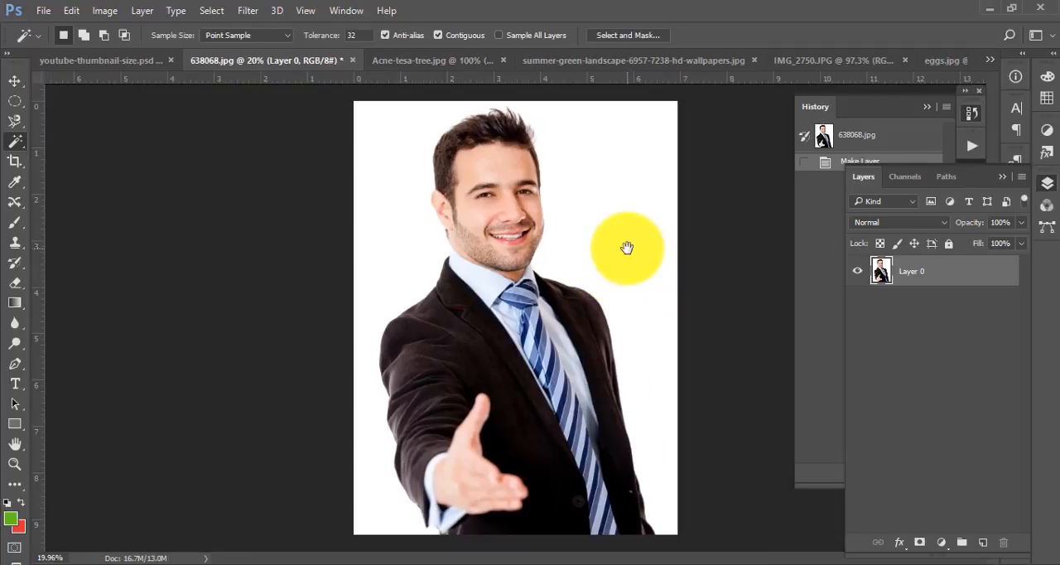
{"action": "right_click", "coordinate": [19, 141]}
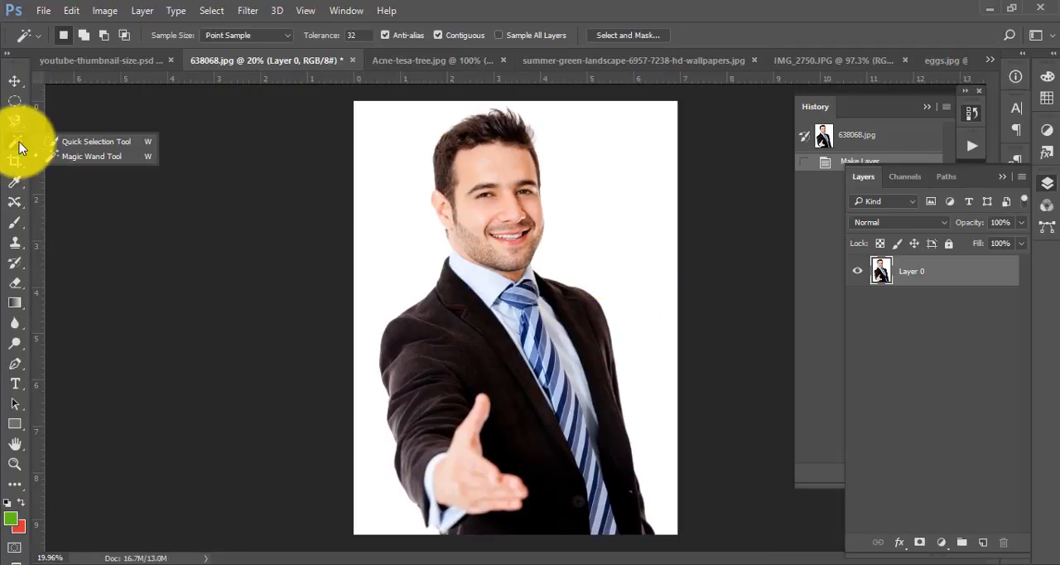
{"action": "left_click", "coordinate": [100, 143]}
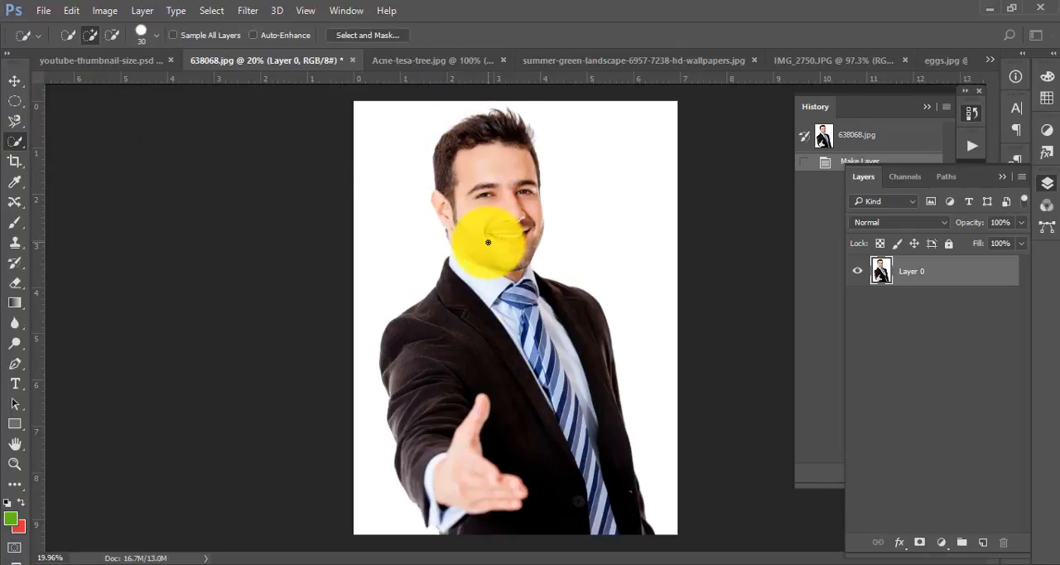
- Set the Quick Selection brush size to 92 px
{"action": "key", "text": "bracketright"}
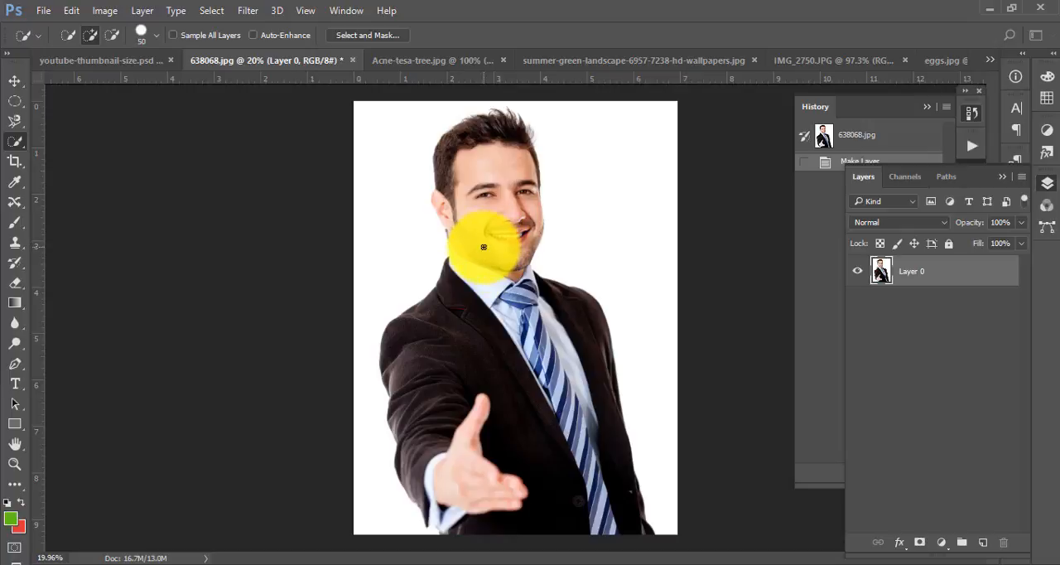
{"action": "left_click", "coordinate": [155, 36]}
{"action": "mouse_move", "coordinate": [204, 79]}
{"action": "left_mouse_down"}
{"action": "mouse_move", "coordinate": [90, 79]}
{"action": "mouse_move", "coordinate": [138, 79]}
{"action": "left_mouse_up"}
{"action": "left_click", "coordinate": [443, 24]}
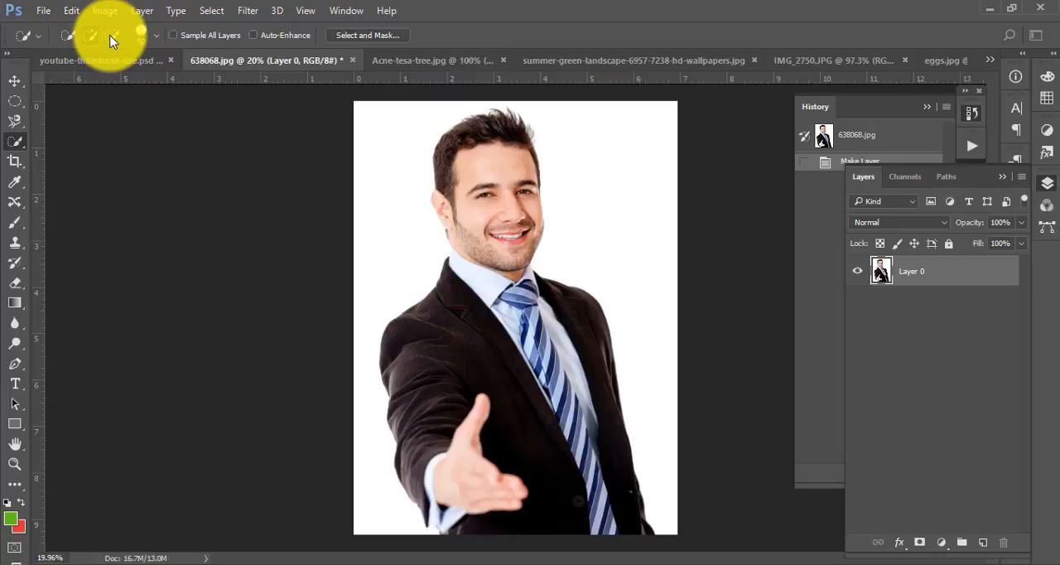
- Select the man with Quick Selection from his hair down through the jacket, including the ear
{"action": "right_click", "coordinate": [14, 143]}
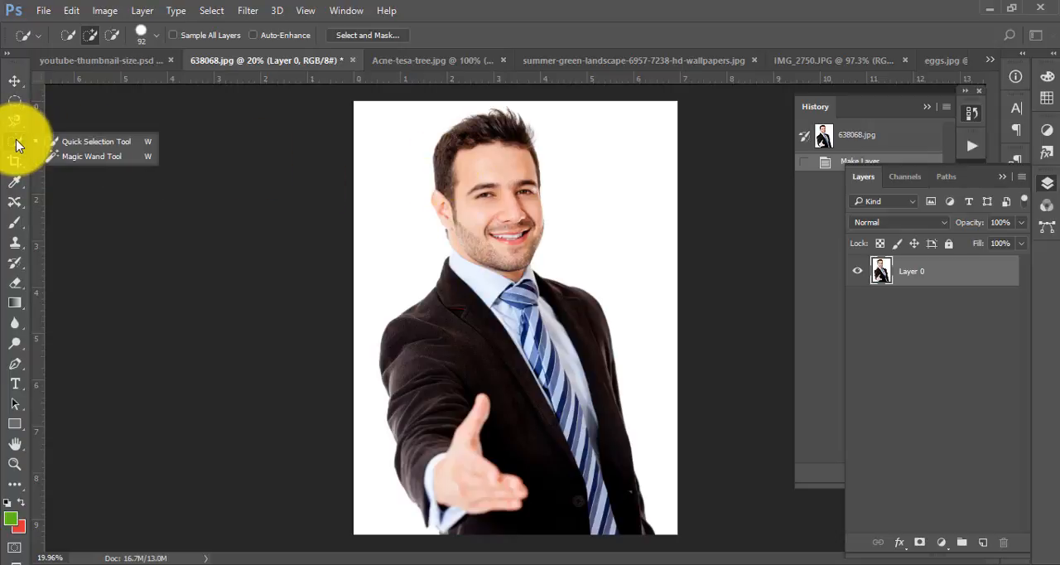
{"action": "left_click", "coordinate": [99, 139]}
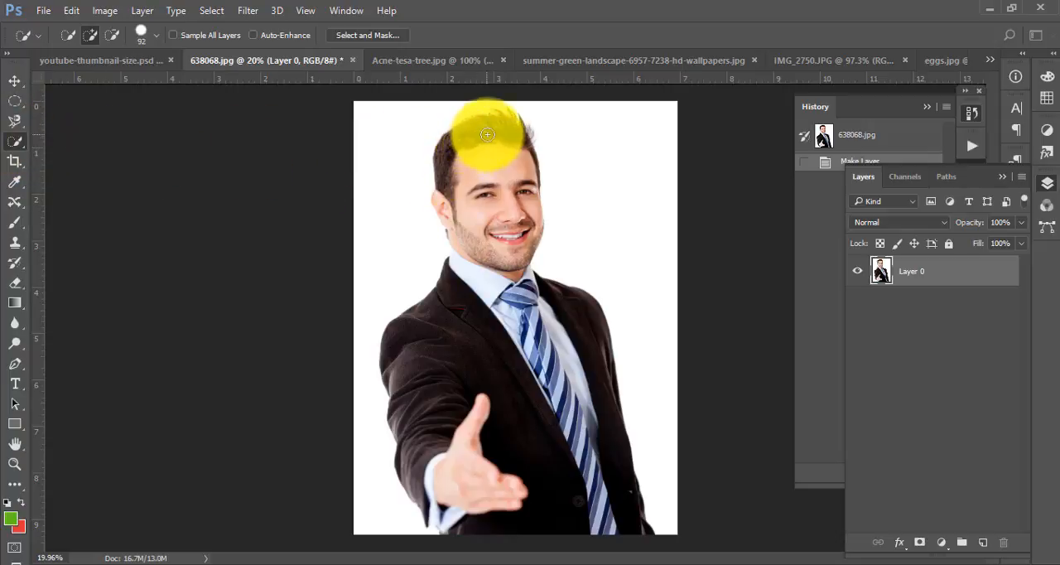
{"action": "mouse_move", "coordinate": [485, 130]}
{"action": "left_mouse_down"}
{"action": "mouse_move", "coordinate": [477, 177]}
{"action": "mouse_move", "coordinate": [499, 296]}
{"action": "mouse_move", "coordinate": [482, 353]}
{"action": "mouse_move", "coordinate": [494, 355]}
{"action": "mouse_move", "coordinate": [495, 389]}
{"action": "mouse_move", "coordinate": [472, 483]}
{"action": "mouse_move", "coordinate": [623, 530]}
{"action": "mouse_move", "coordinate": [585, 432]}
{"action": "mouse_move", "coordinate": [580, 366]}
{"action": "mouse_move", "coordinate": [518, 276]}
{"action": "mouse_move", "coordinate": [500, 334]}
{"action": "left_mouse_up"}
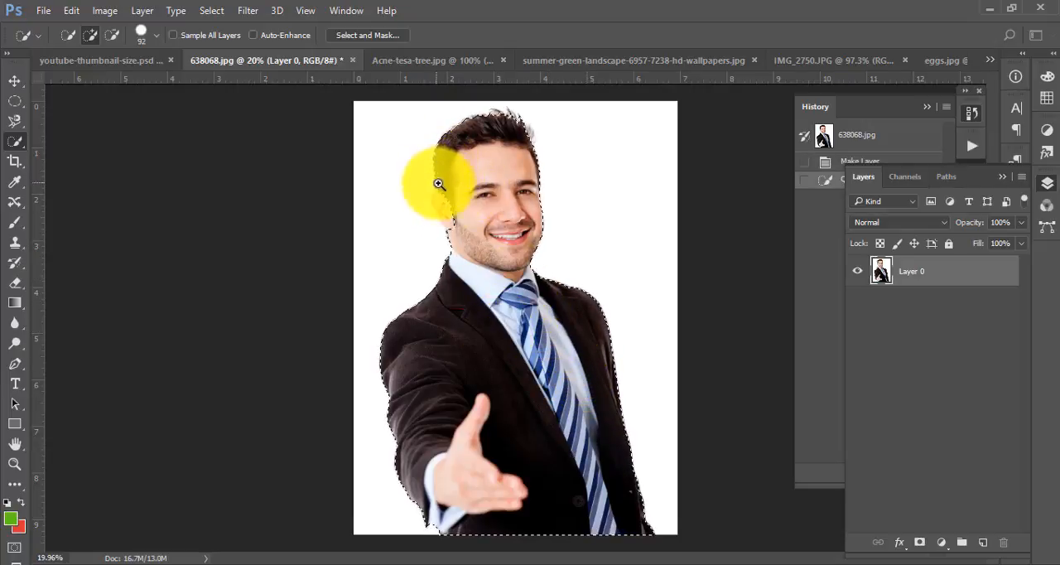
{"action": "left_click_drag", "start_coordinate": [440, 180], "coordinate": [507, 258]}
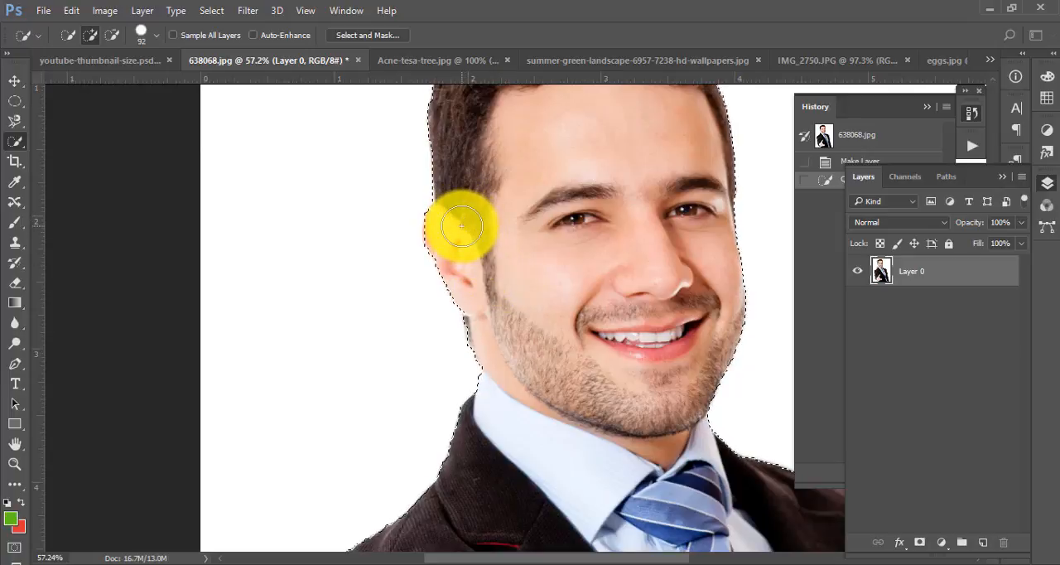
- Subtract the man's ear from the Quick Selection and brush it back in so the whole figure is selected
{"action": "left_click_drag", "start_coordinate": [462, 226], "coordinate": [483, 271]}
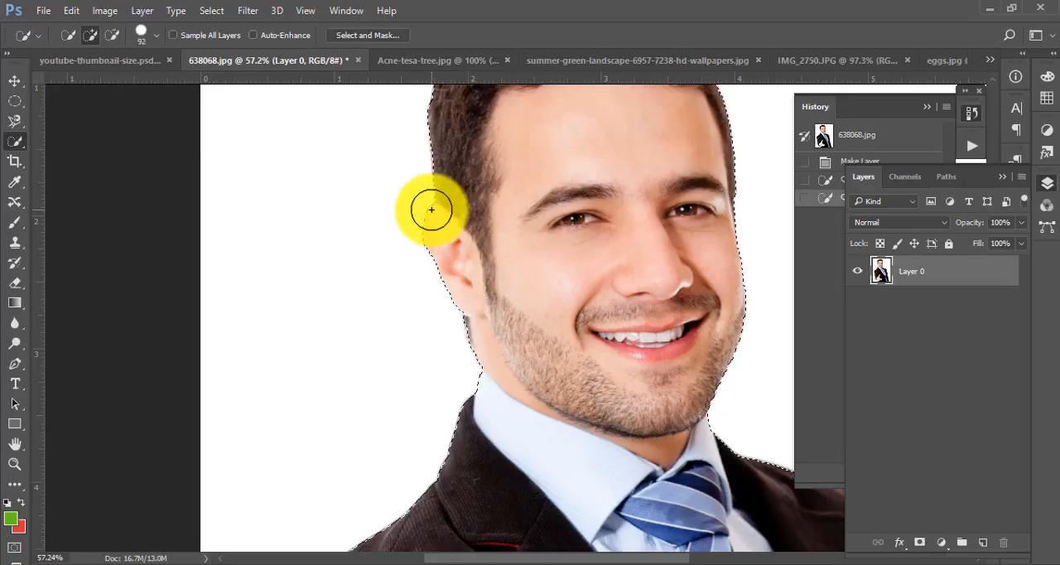
{"action": "left_click", "coordinate": [112, 35]}
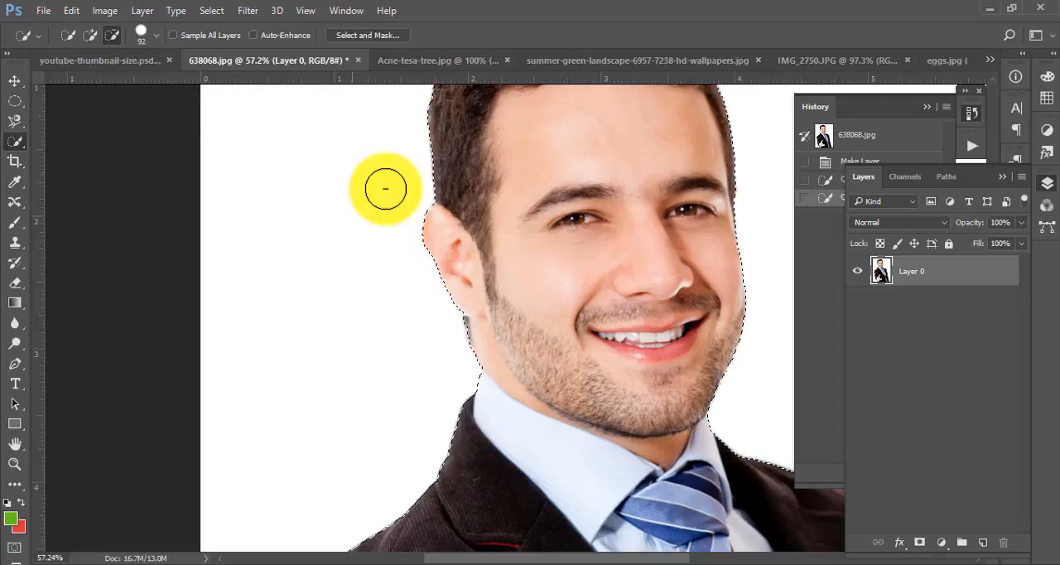
{"action": "left_click", "coordinate": [442, 270]}
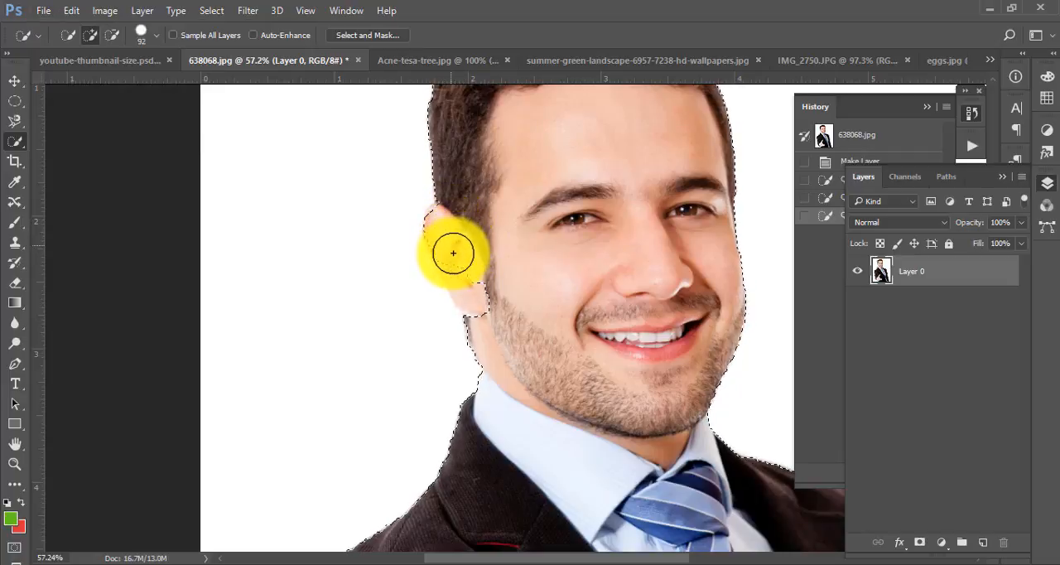
{"action": "left_click_drag", "start_coordinate": [466, 275], "coordinate": [605, 274]}
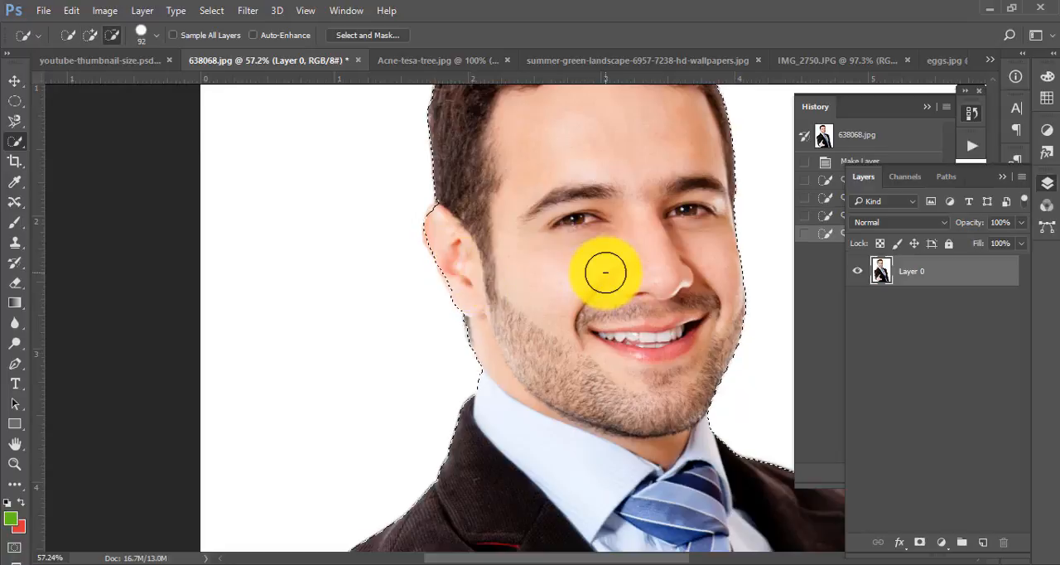
{"action": "left_click_drag", "start_coordinate": [602, 225], "coordinate": [561, 241]}
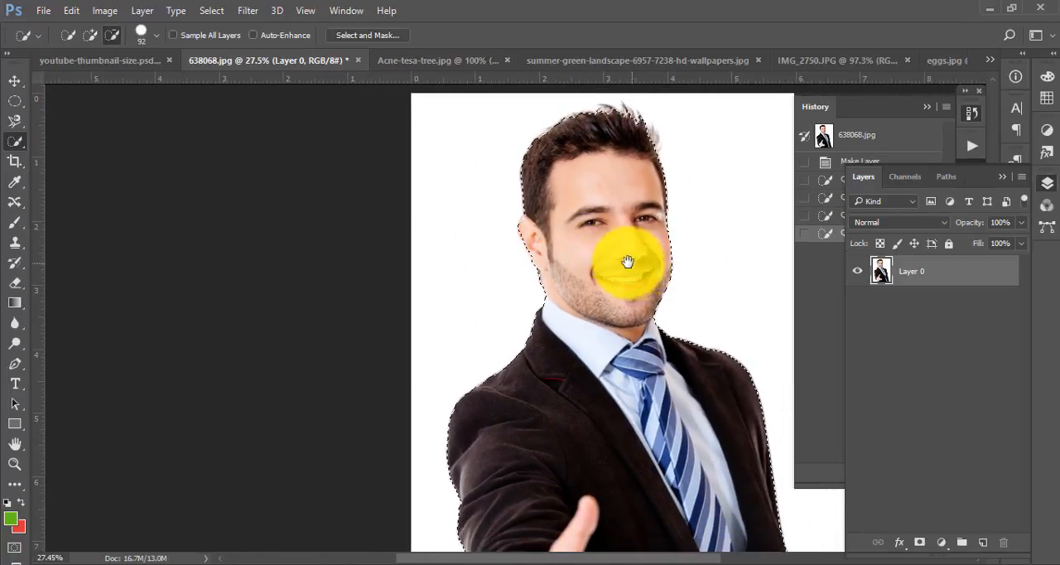
{"action": "mouse_move", "coordinate": [627, 265]}
{"action": "left_mouse_down"}
{"action": "mouse_move", "coordinate": [492, 230]}
{"action": "mouse_move", "coordinate": [489, 296]}
{"action": "mouse_move", "coordinate": [481, 279]}
{"action": "left_mouse_up"}
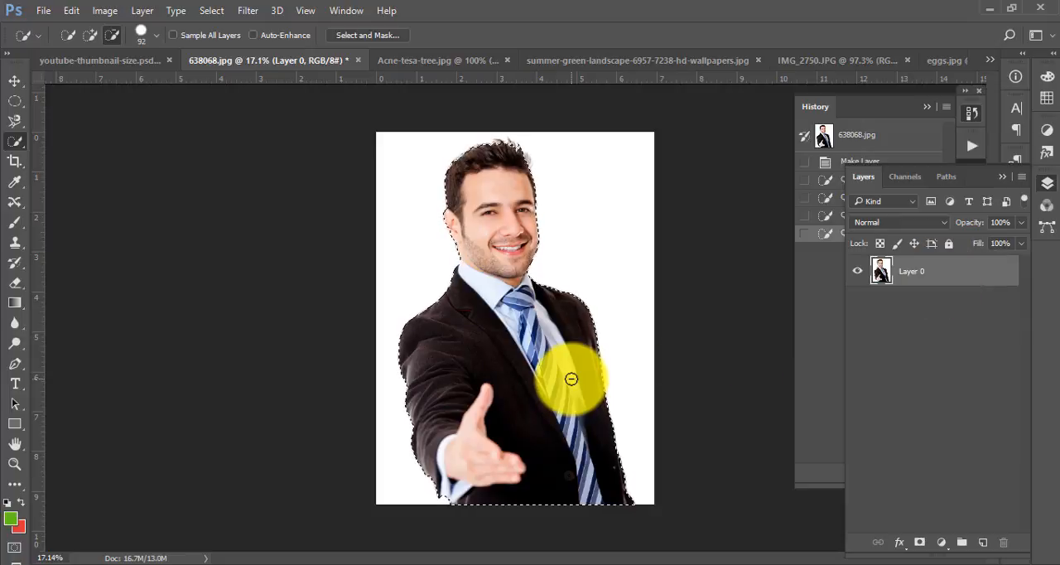
- Cut the selected man onto a new layer and toggle both layers' visibility, leaving only the man shown
{"action": "key", "text": "ctrl+j"}
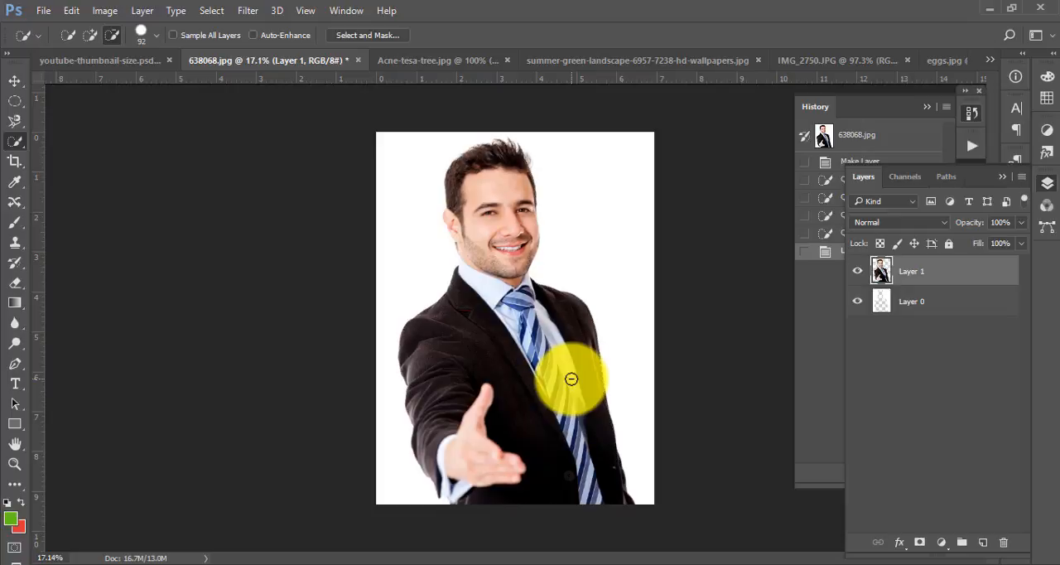
{"action": "left_click", "coordinate": [856, 302]}
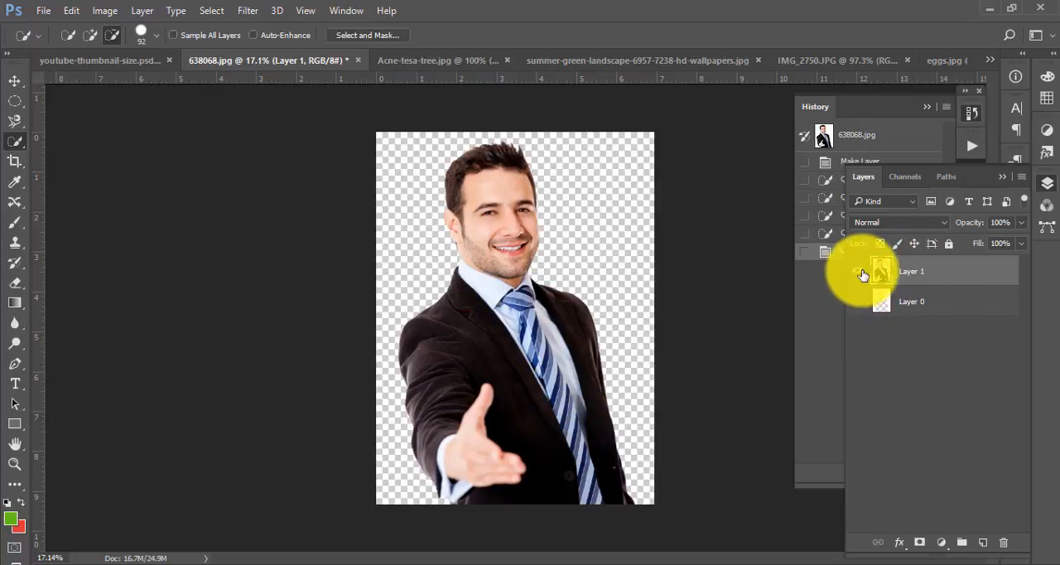
{"action": "left_click", "coordinate": [859, 271]}
{"action": "left_click", "coordinate": [858, 272]}
{"action": "left_click", "coordinate": [858, 271]}
{"action": "left_click", "coordinate": [858, 303]}
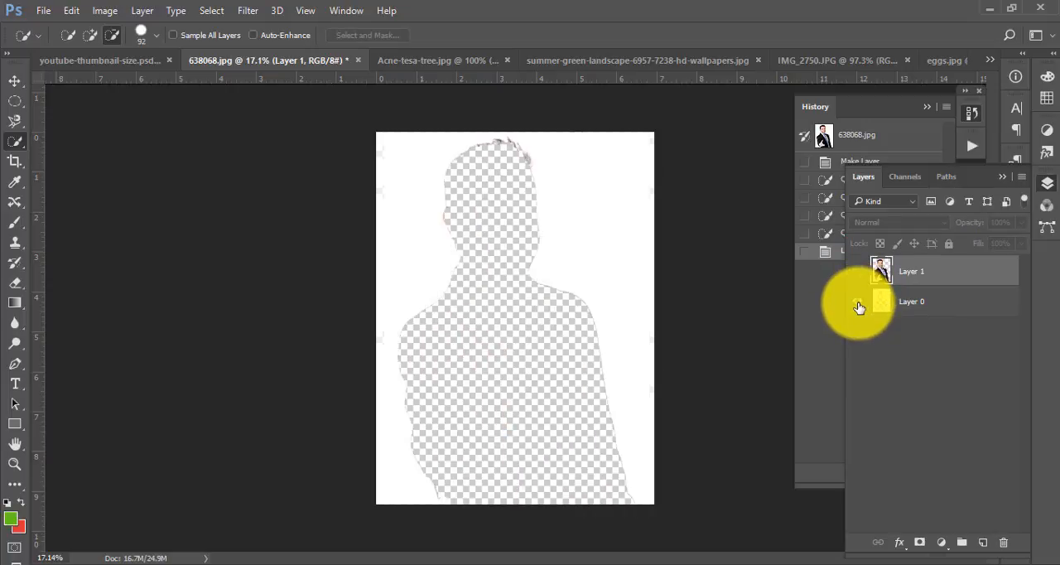
{"action": "left_click", "coordinate": [858, 302]}
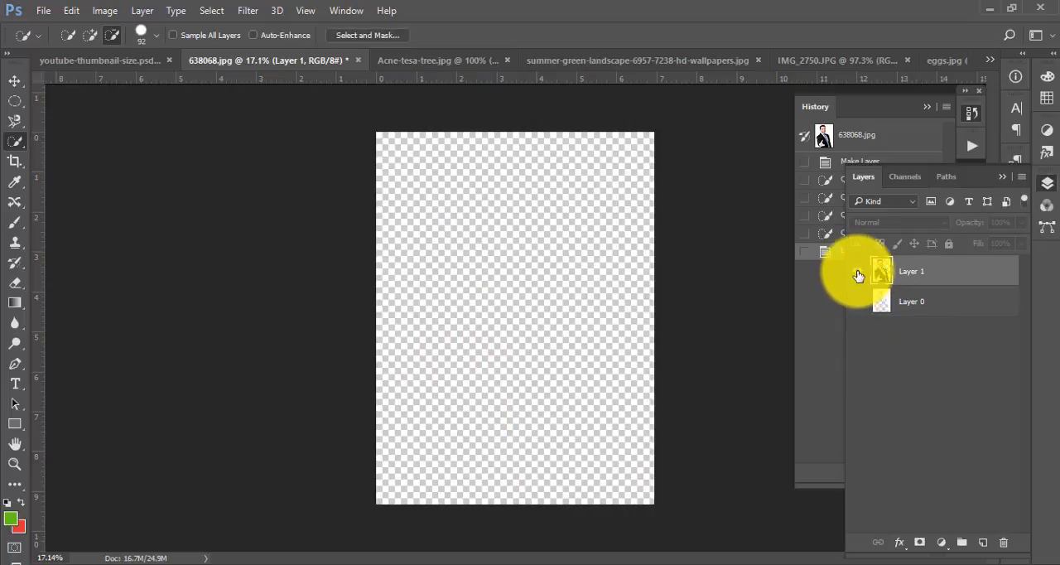
{"action": "left_click", "coordinate": [858, 272]}
- Create a new layer between the cut-out man and Layer 0 and fill it with the green foreground colour
{"action": "left_click", "coordinate": [918, 305]}
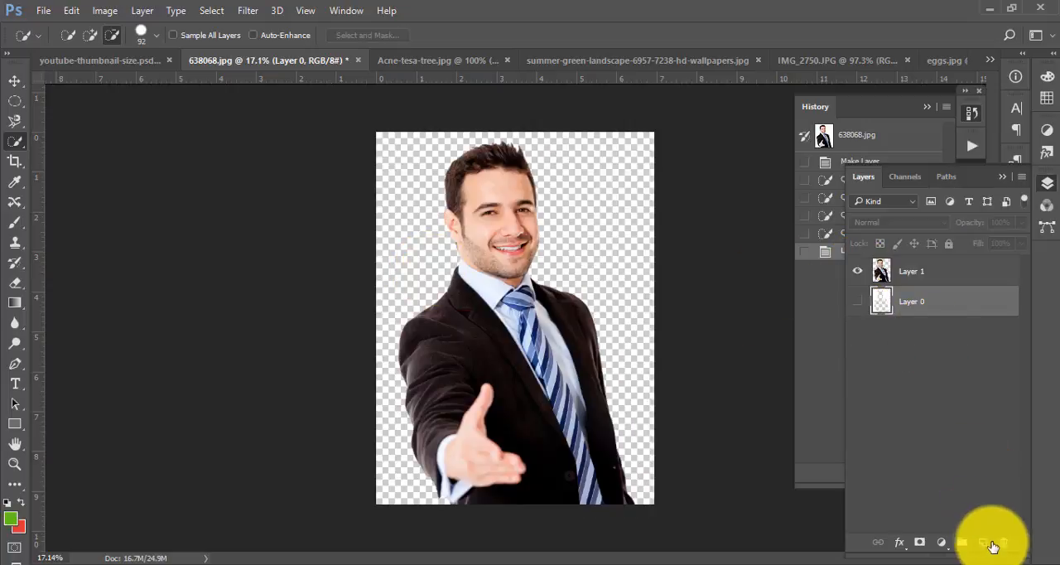
{"action": "left_click", "coordinate": [983, 542]}
{"action": "key", "text": "alt+BackSpace"}
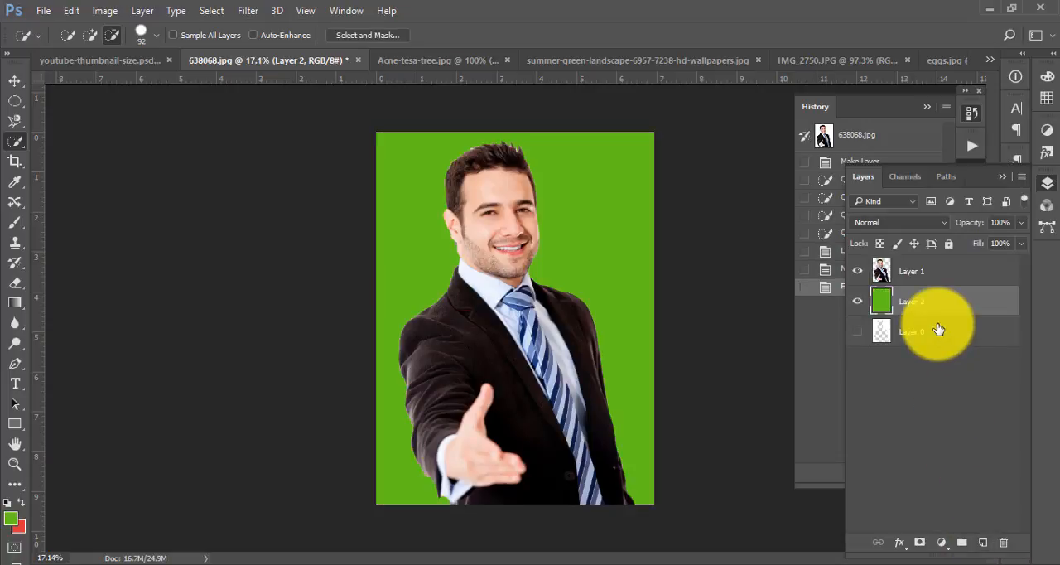
- Sample the dark brown of the man's jacket as the foreground colour with the Eyedropper
{"action": "scroll", "coordinate": [486, 180], "scroll_direction": "up", "scroll_amount": 2}
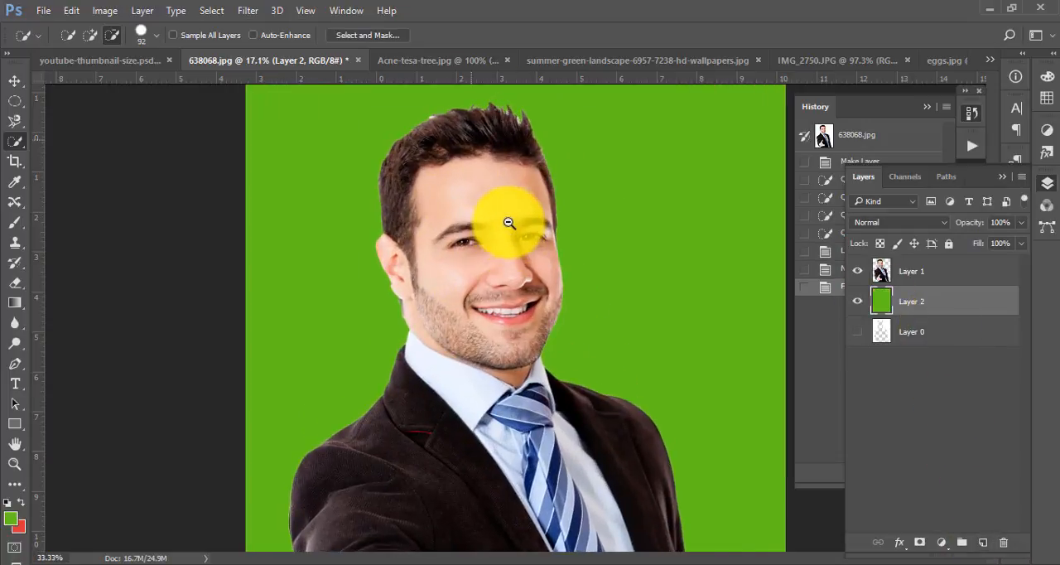
{"action": "key", "text": "i"}
{"action": "left_click", "coordinate": [398, 497]}
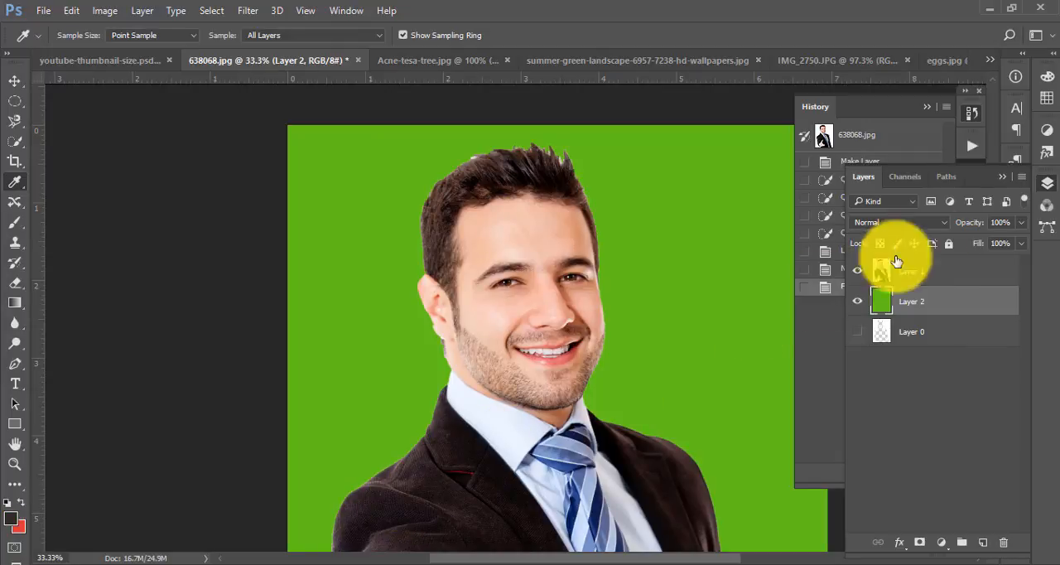
- Fill the background Layer 2 with the sampled dark brown, inspect the hair edges and select Layer 1
{"action": "key", "text": "alt+BackSpace"}
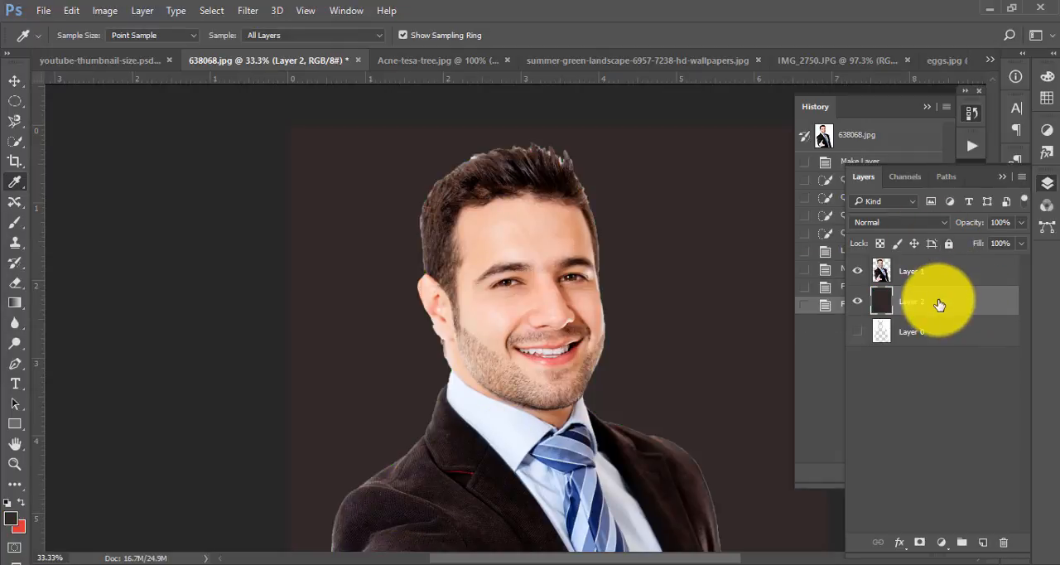
{"action": "scroll", "coordinate": [613, 207], "scroll_direction": "down", "scroll_amount": 1}
{"action": "scroll", "coordinate": [594, 225], "scroll_direction": "up", "scroll_amount": 2}
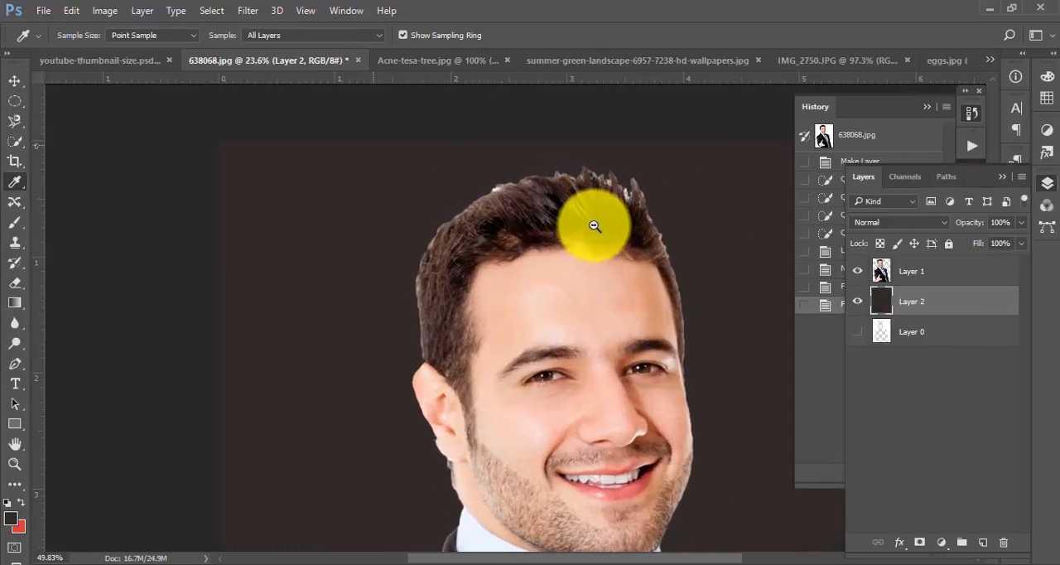
{"action": "scroll", "coordinate": [613, 207], "scroll_direction": "down", "scroll_amount": 3}
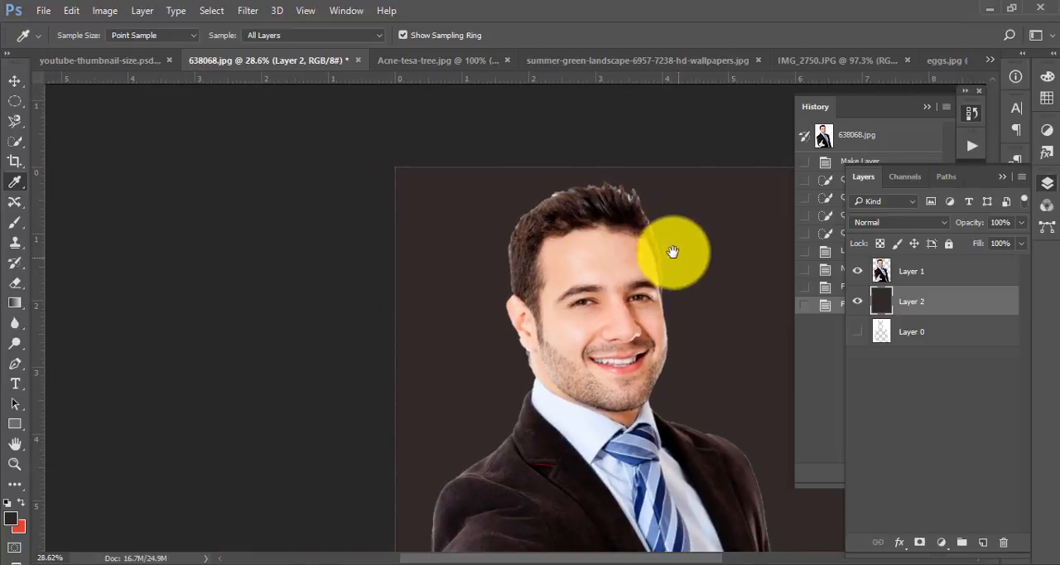
{"action": "left_click_drag", "start_coordinate": [673, 252], "coordinate": [561, 183]}
{"action": "left_click", "coordinate": [906, 271]}
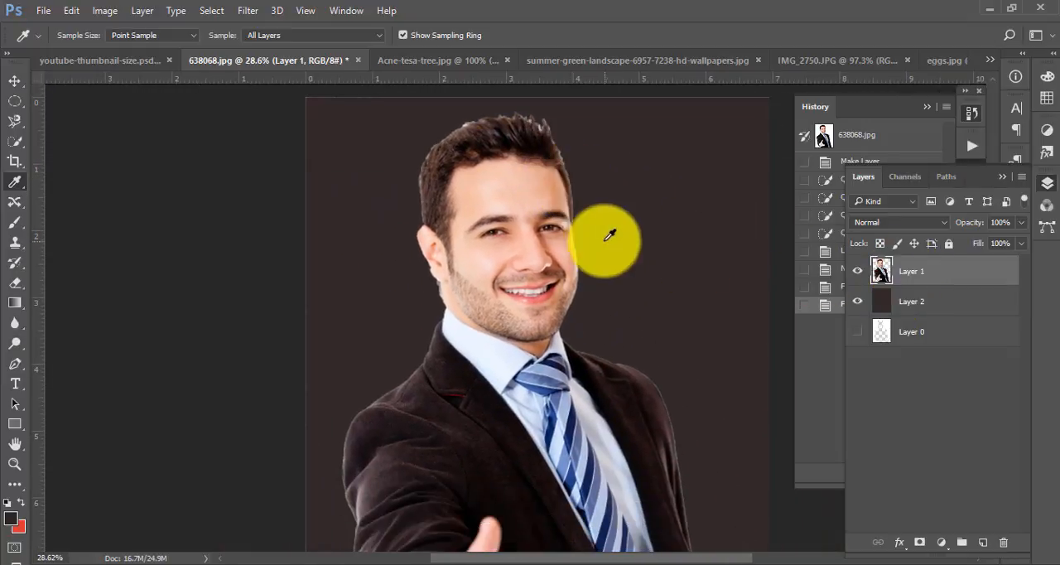
- Undo the background fills, the new layer and the cut, back to the active selection of the man on Layer 0
{"action": "key", "text": "ctrl+alt+z"}
{"action": "key", "text": "ctrl+alt+z"}
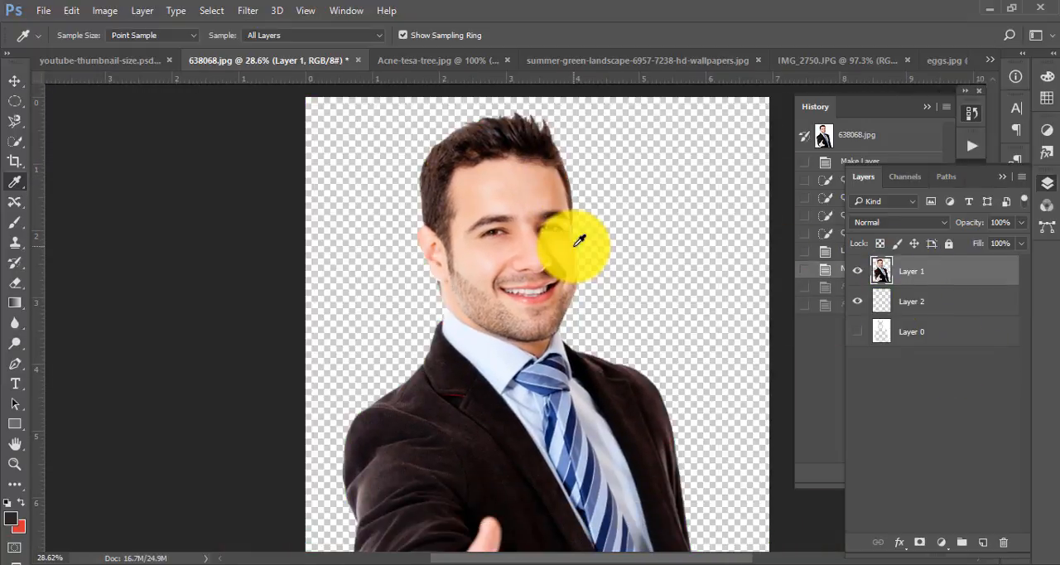
{"action": "key", "text": "ctrl+alt+z"}
{"action": "key", "text": "ctrl+alt+z"}
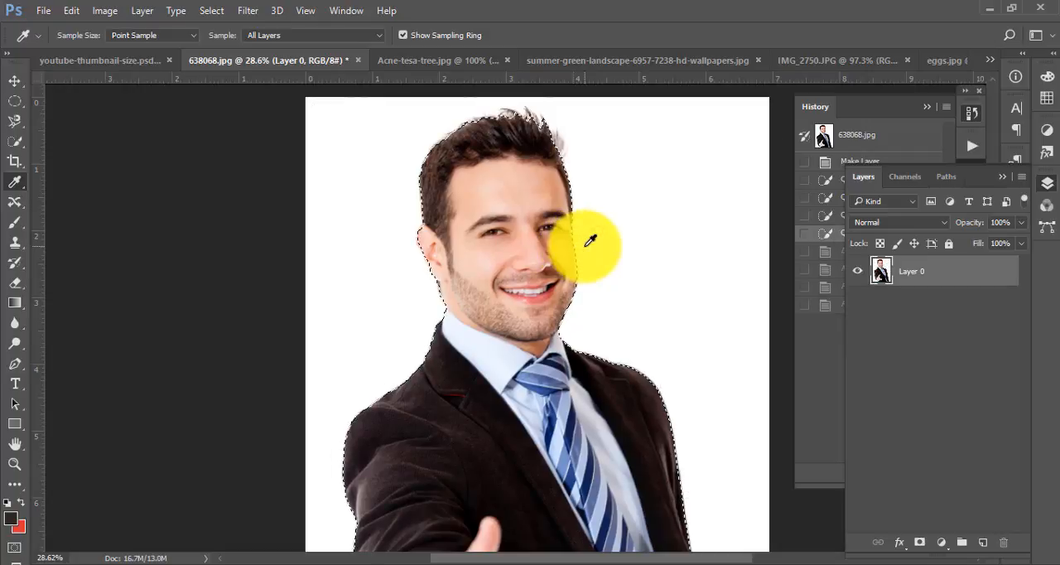
- Feather the selection around the man with a radius of 5 pixels
{"action": "left_click_drag", "start_coordinate": [600, 237], "coordinate": [556, 240]}
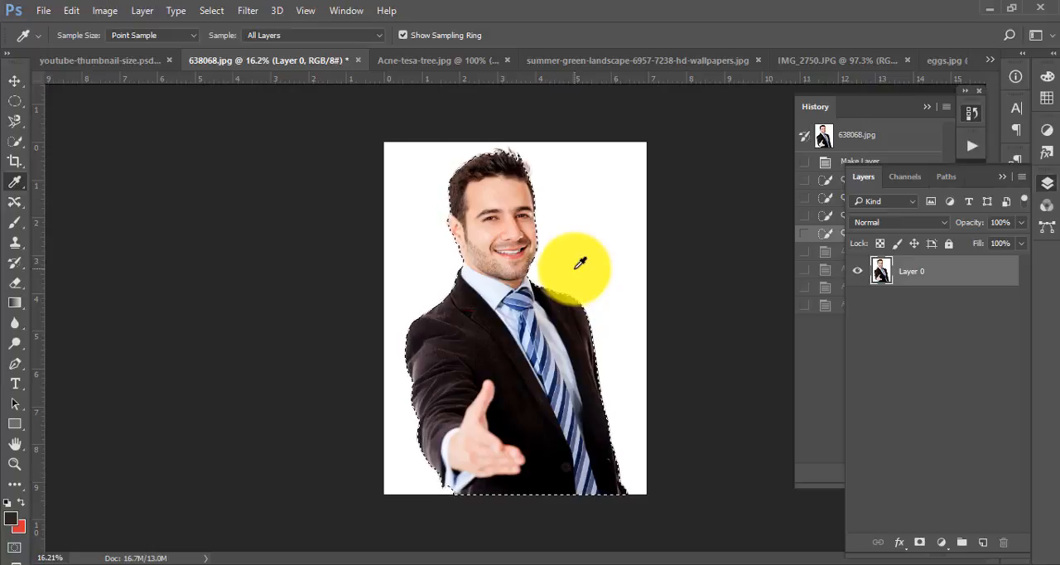
{"action": "key", "text": "shift+F6"}
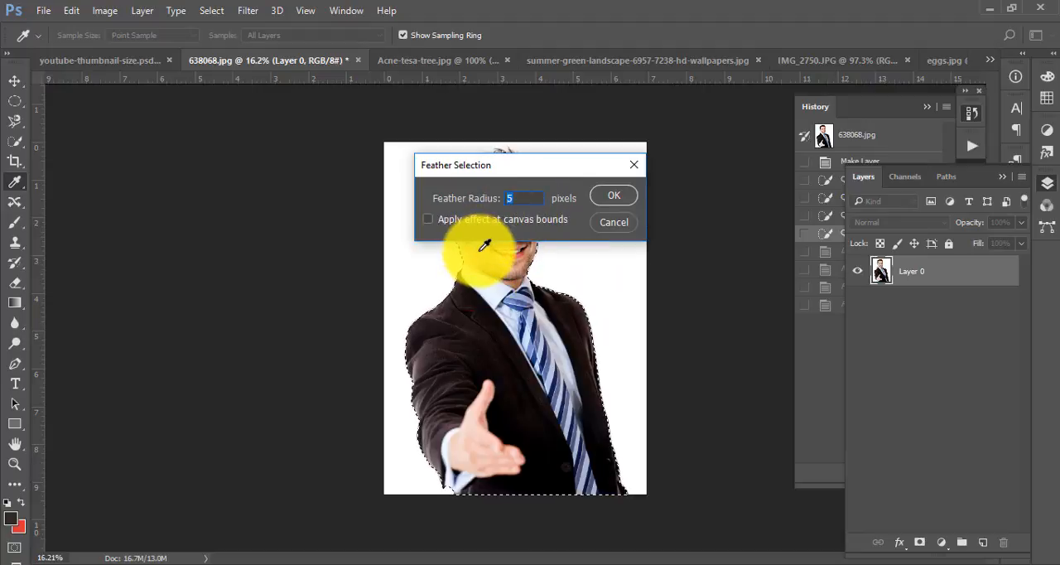
{"action": "left_click", "coordinate": [613, 201]}
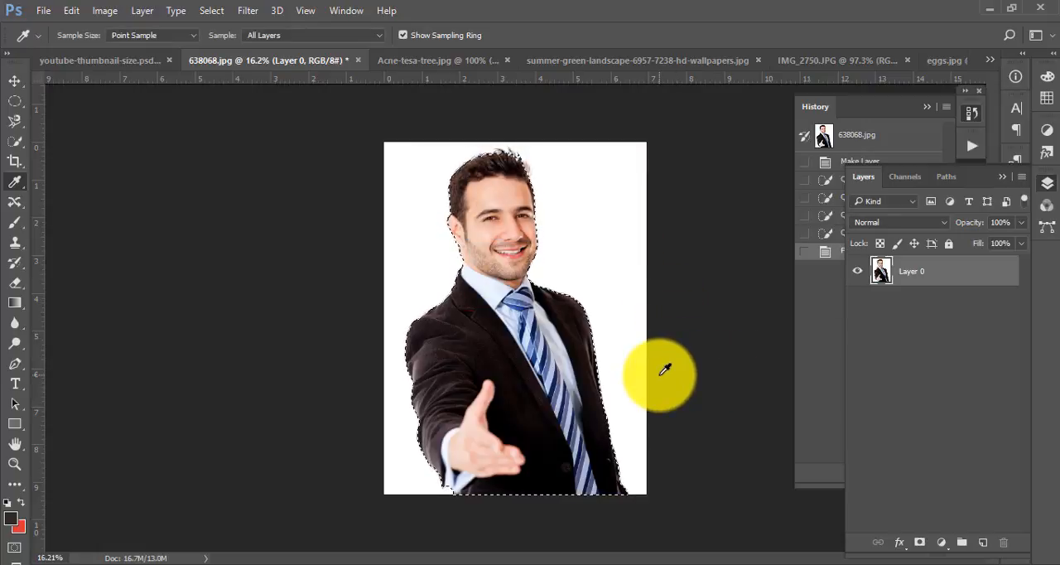
- Cut the feathered selection of the man onto a new layer and hide Layer 0
{"action": "key", "text": "ctrl+j"}
{"action": "left_click", "coordinate": [857, 302]}
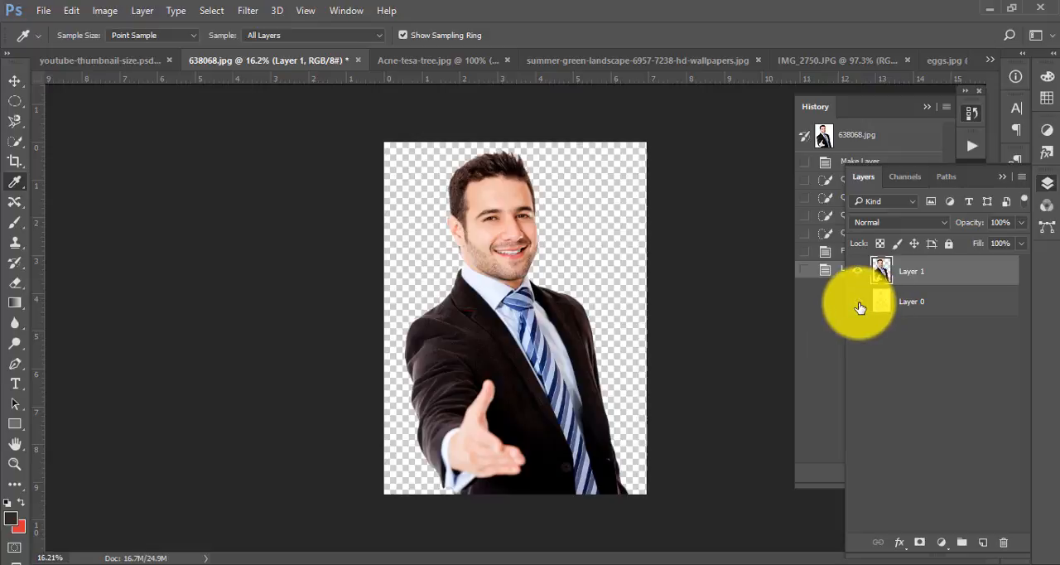
- Add a new layer beneath the cut-out man and fill it with the dark brown foreground colour
{"action": "left_click", "coordinate": [904, 301]}
{"action": "left_click", "coordinate": [983, 542]}
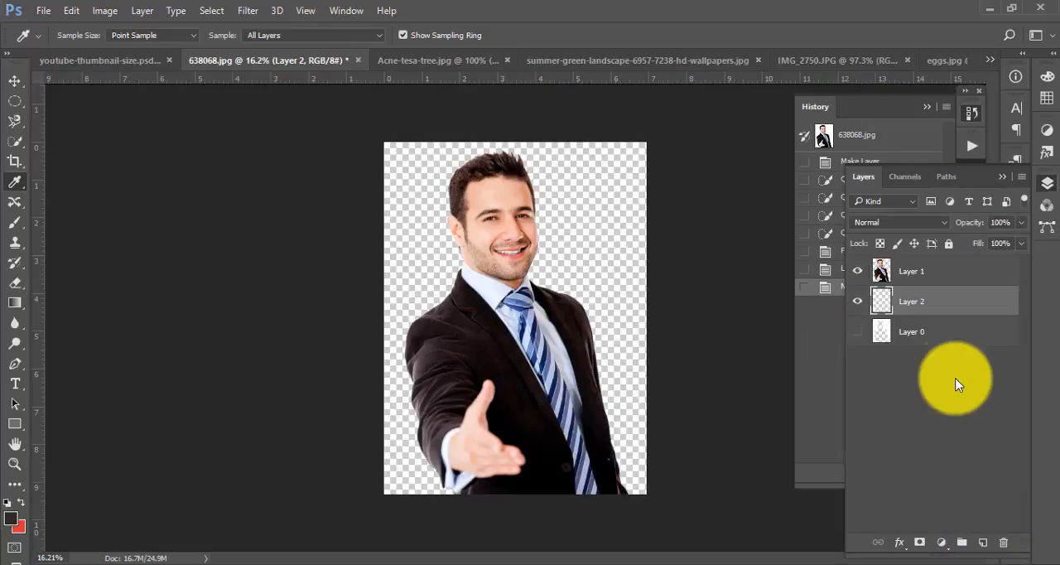
{"action": "key", "text": "alt+BackSpace"}
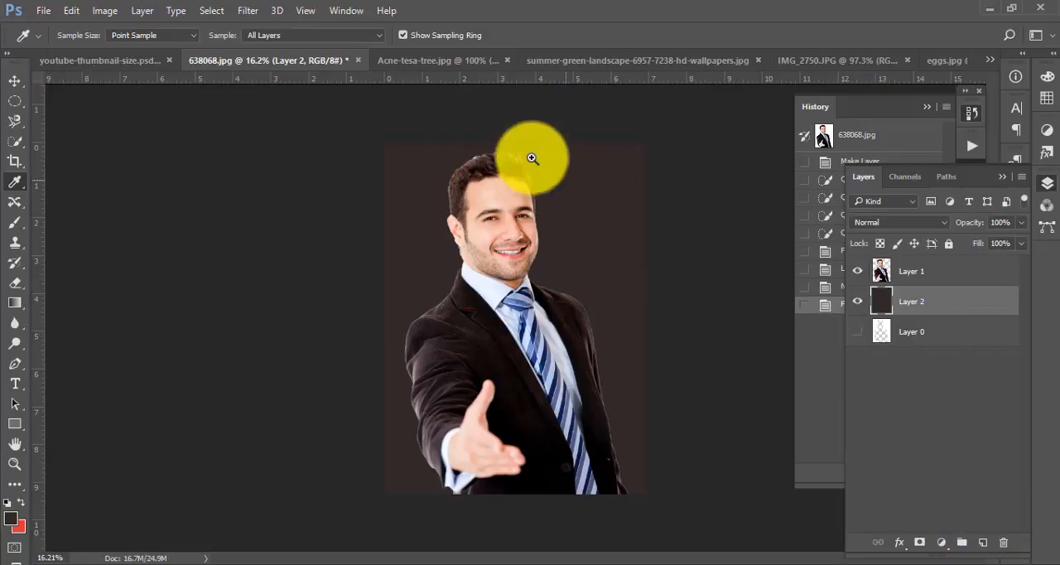
{"action": "left_click_drag", "start_coordinate": [492, 135], "coordinate": [561, 213]}
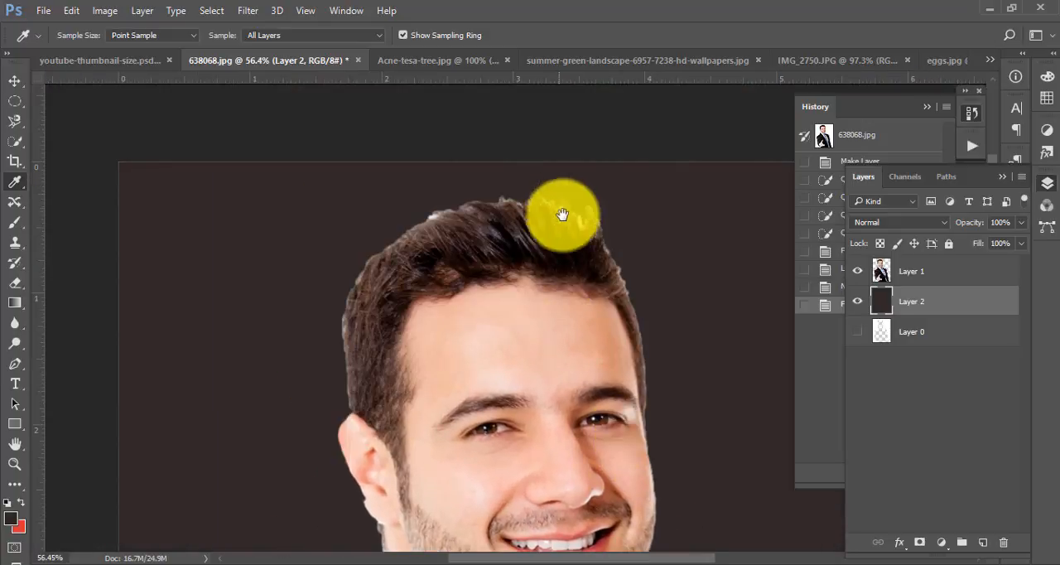
- Try the Remove Black Matte command on the man's cut-out in Layer 1 and undo it
{"action": "left_click", "coordinate": [923, 273]}
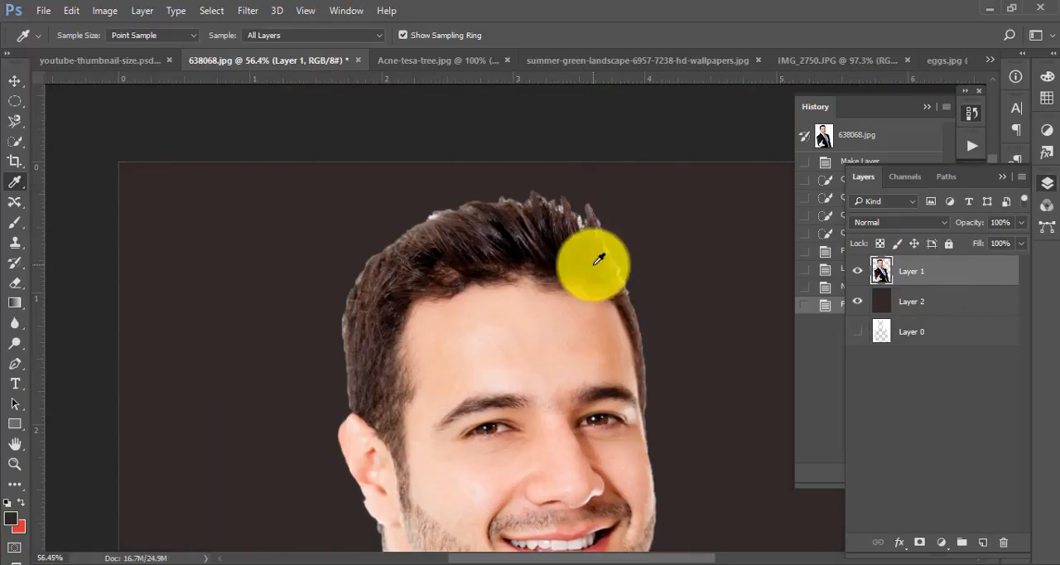
{"action": "key", "text": "l"}
{"action": "key", "text": "alt+l"}
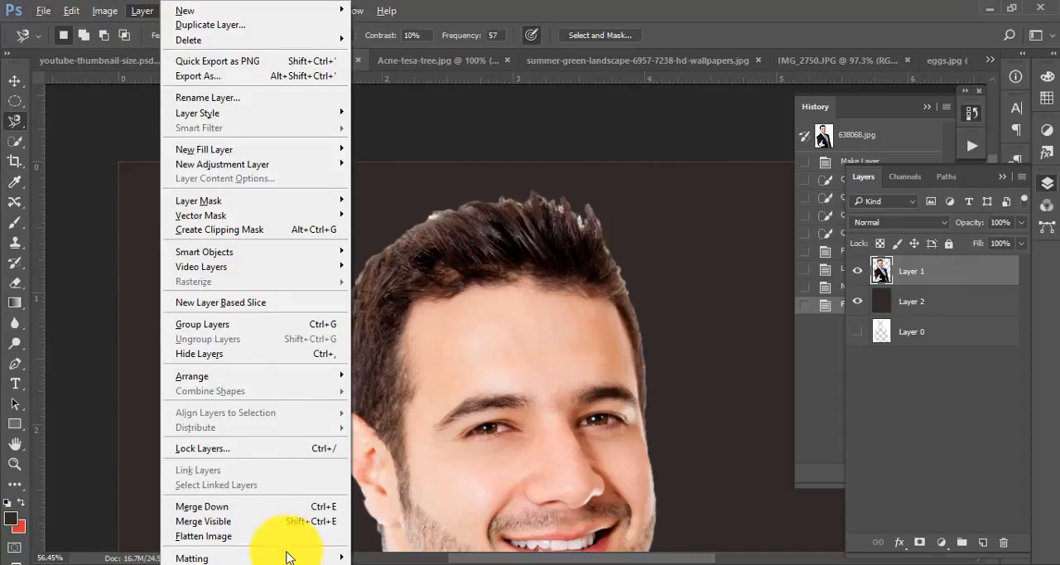
{"action": "mouse_move", "coordinate": [296, 559]}
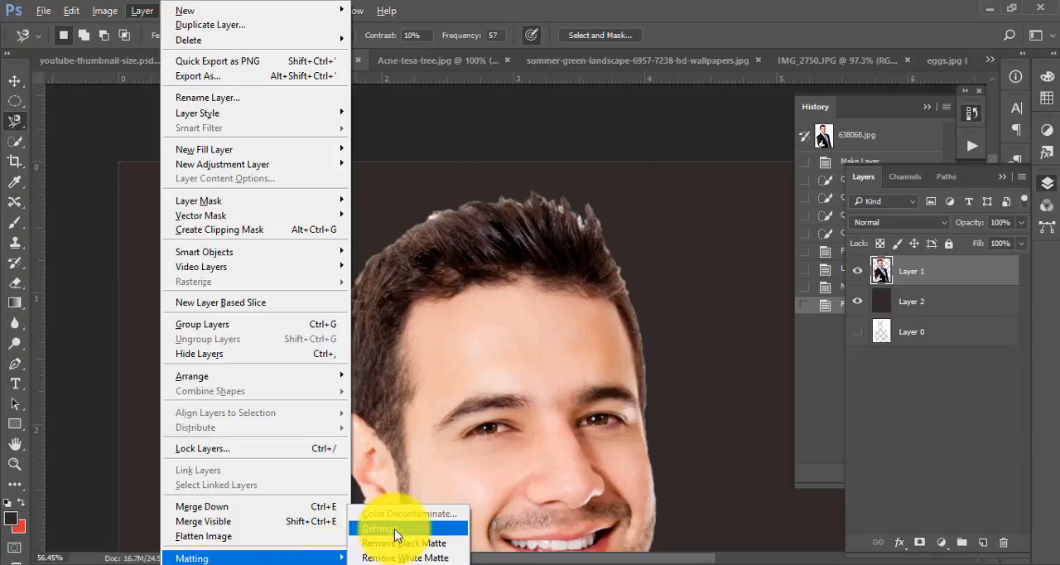
{"action": "left_click", "coordinate": [441, 544]}
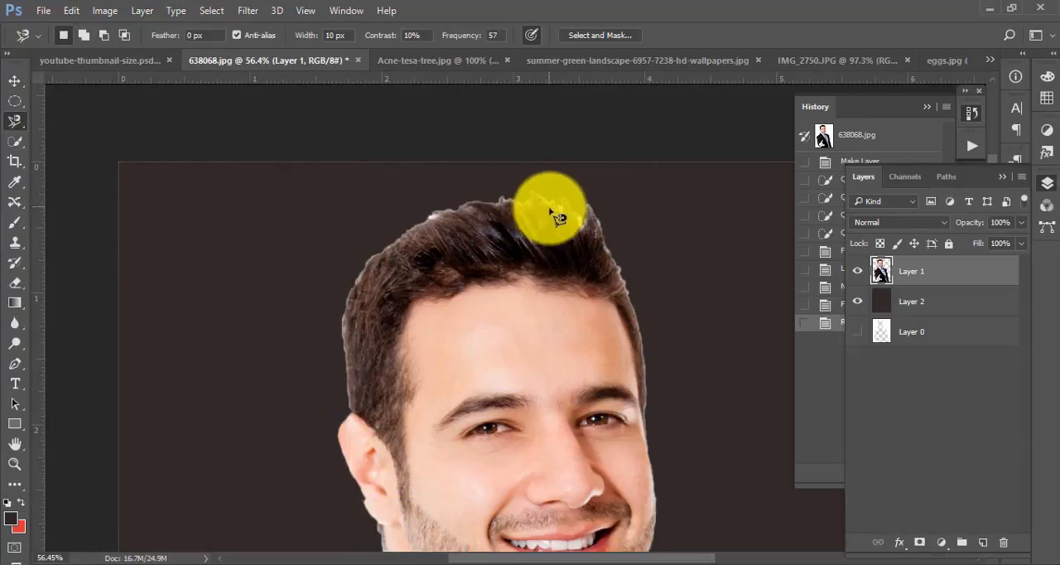
{"action": "key", "text": "ctrl+z"}
- Apply the Defringe matting command to Layer 1 to clean the light fringe around the man's cut-out
{"action": "key", "text": "i"}
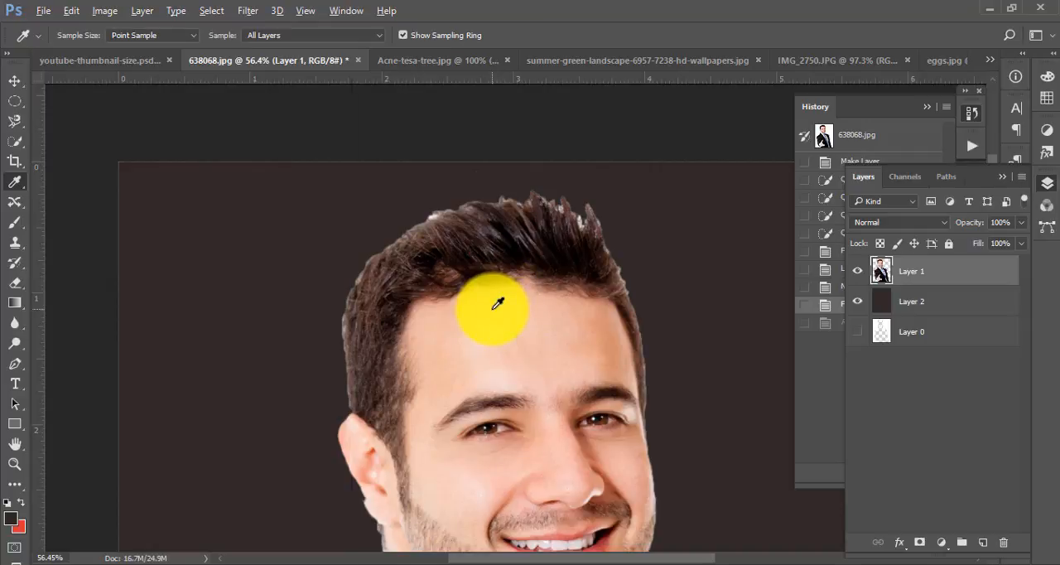
{"action": "key", "text": "alt+l"}
{"action": "key", "text": "Up"}
{"action": "key", "text": "Right"}
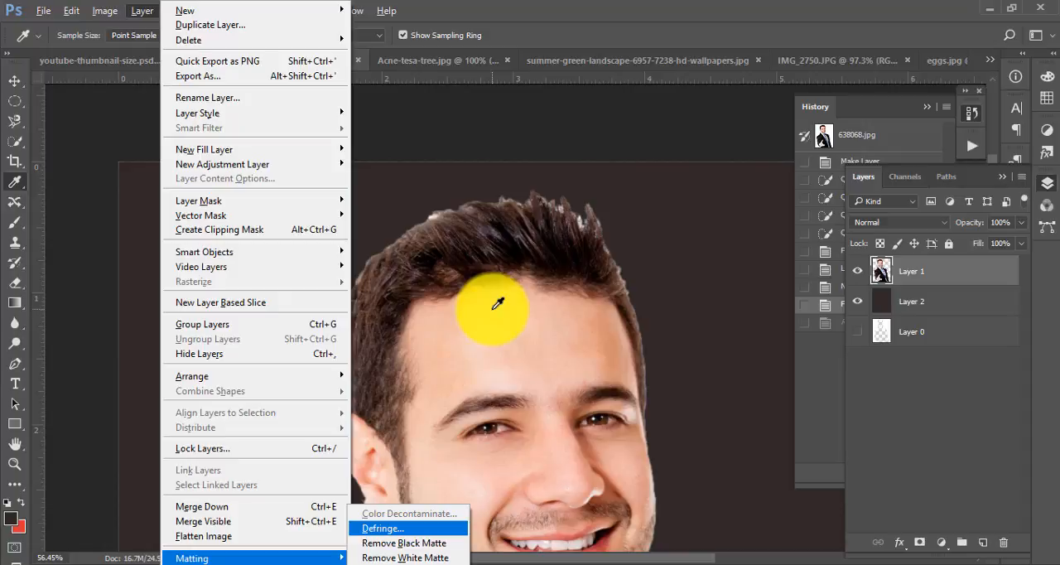
{"action": "key", "text": "Return"}
{"action": "key", "text": "Return"}
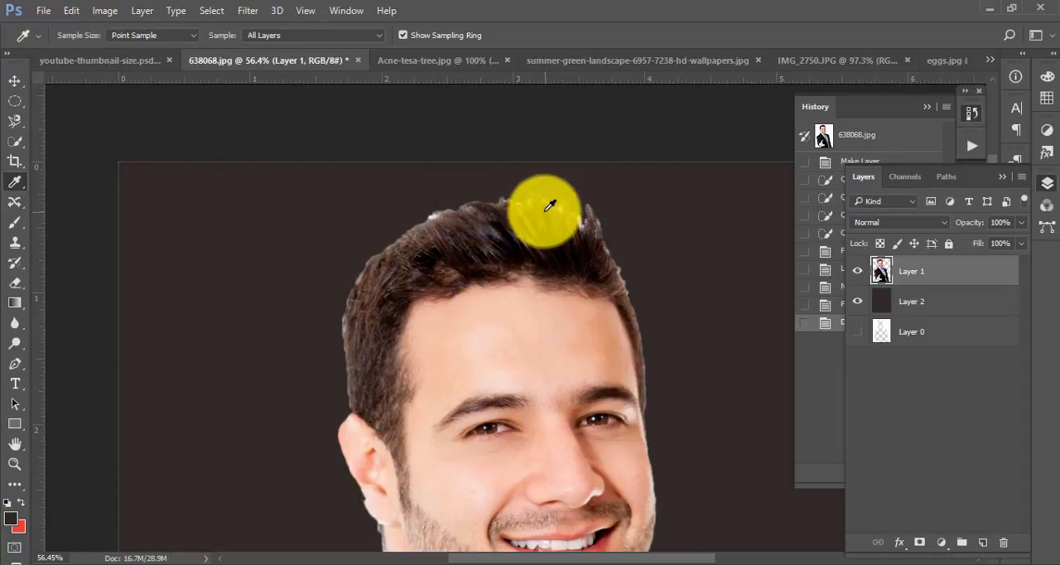
{"action": "left_click_drag", "start_coordinate": [591, 195], "coordinate": [495, 221]}
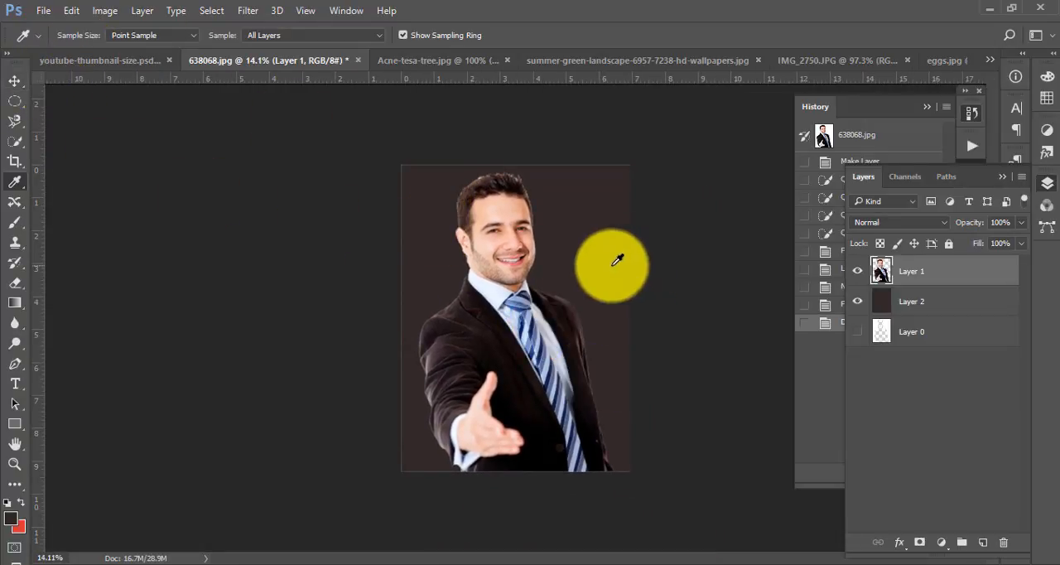
- Revert the photo to its original snapshot with the Background unlocked as Layer 0, and switch to the Magic Wand tool
{"action": "left_click", "coordinate": [16, 183]}
{"action": "left_click", "coordinate": [21, 145]}
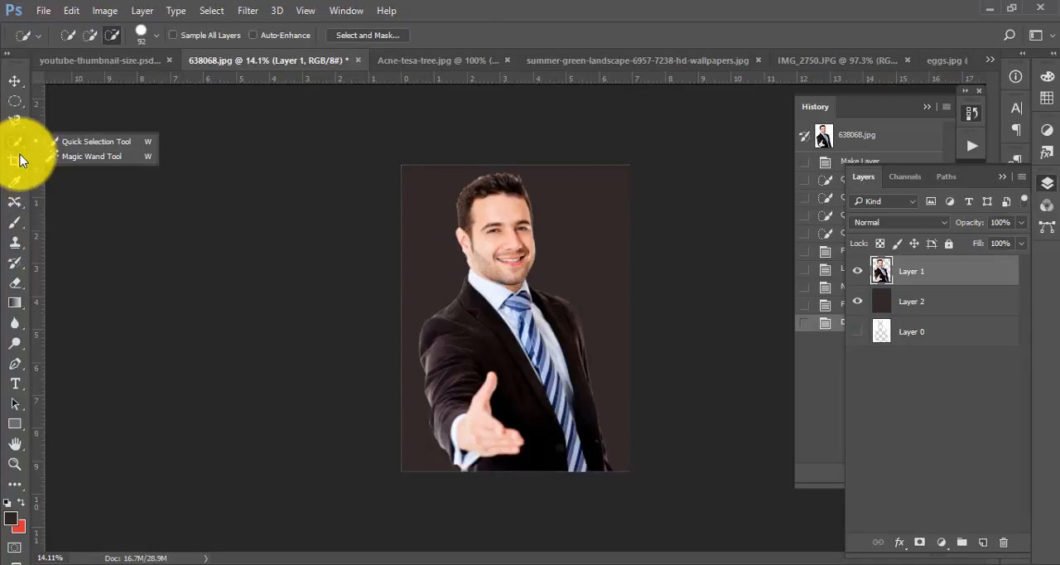
{"action": "left_click", "coordinate": [22, 144]}
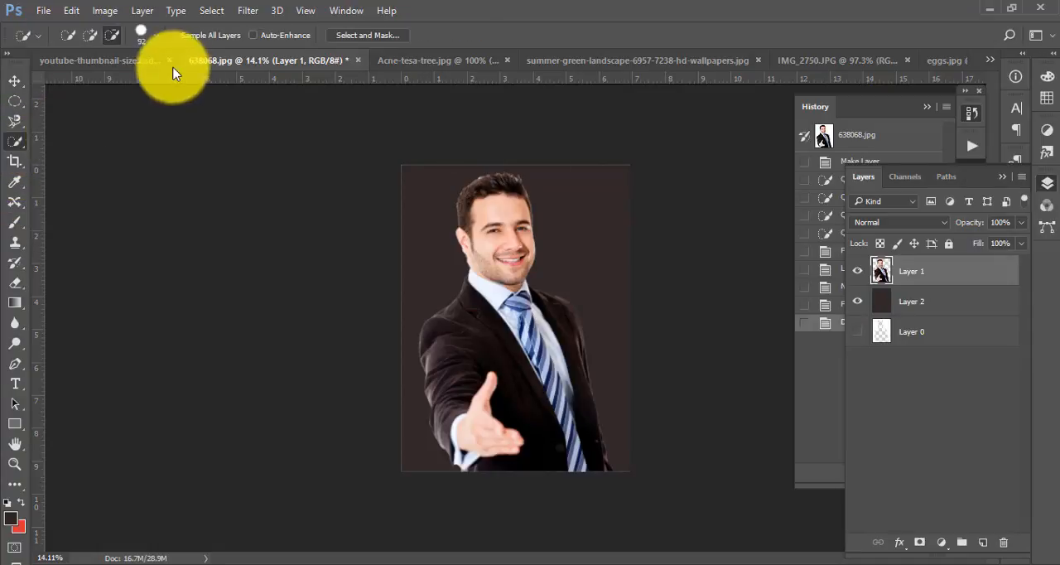
{"action": "left_click", "coordinate": [860, 141]}
{"action": "double_click", "coordinate": [923, 273]}
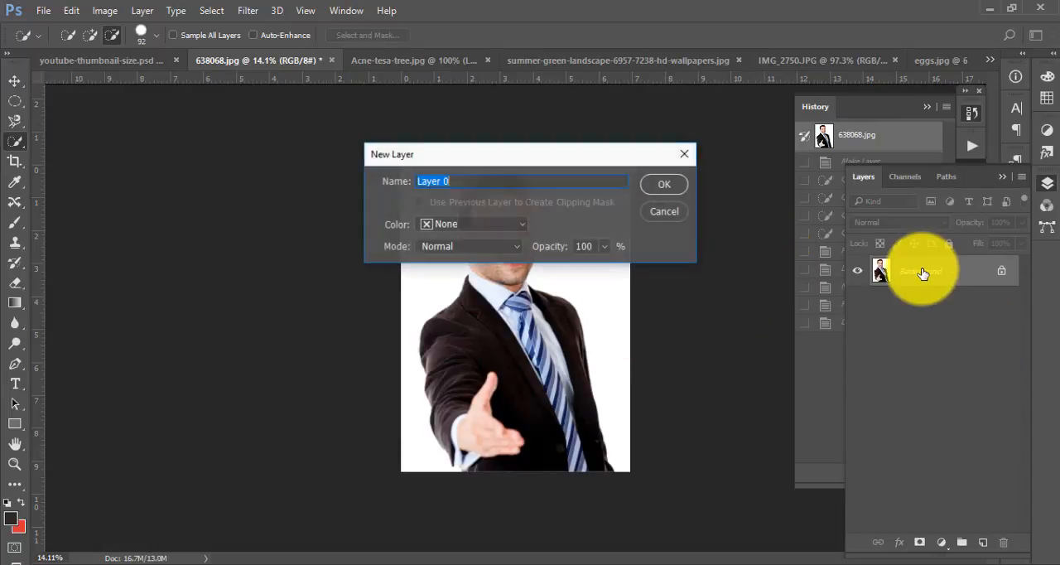
{"action": "key", "text": "Return"}
{"action": "right_click", "coordinate": [21, 145]}
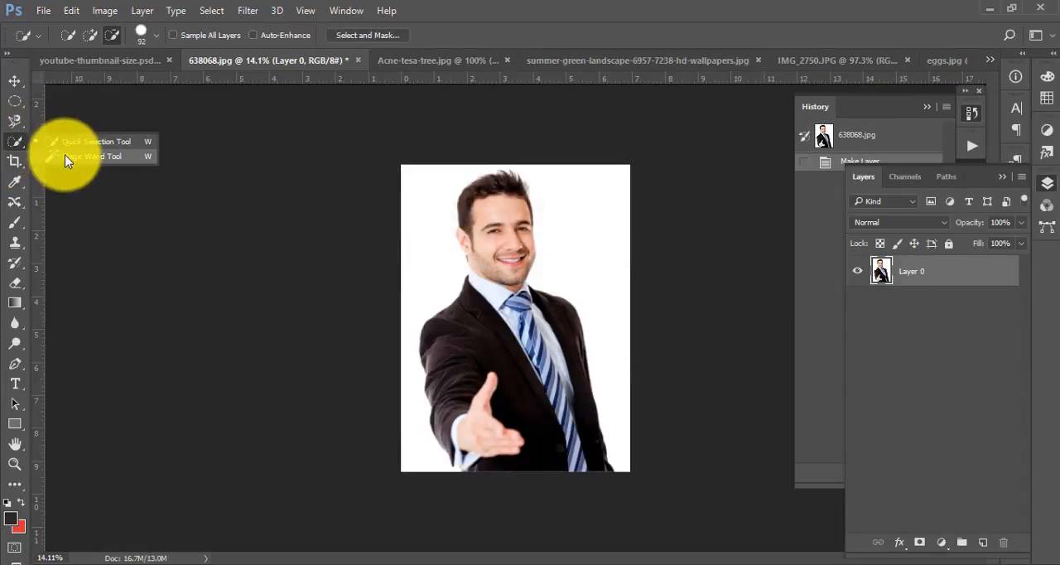
{"action": "left_click", "coordinate": [95, 156]}
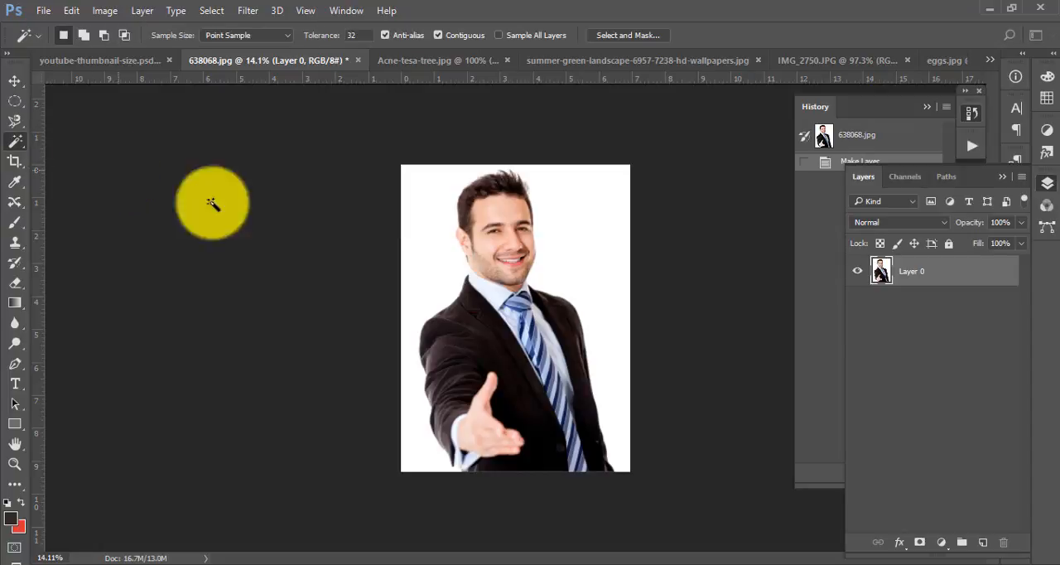
{"action": "mouse_move", "coordinate": [746, 561]}
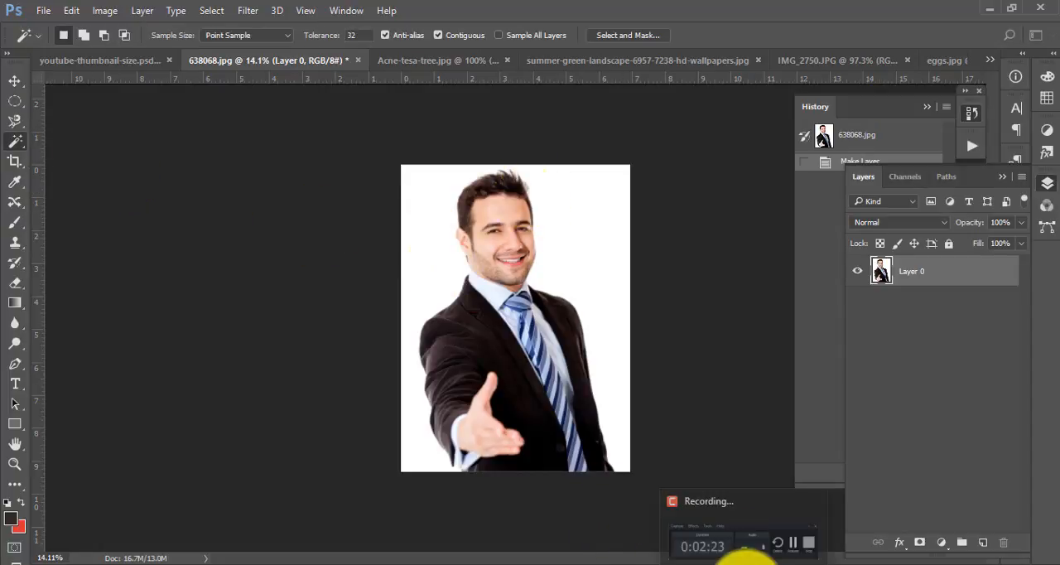
{"action": "left_click", "coordinate": [740, 558]}
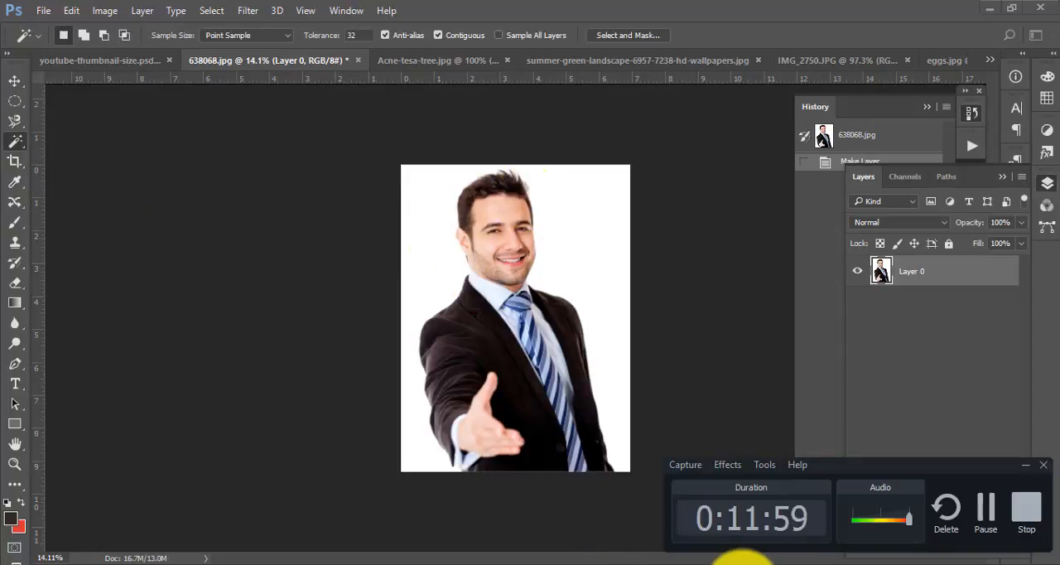
{"action": "left_click", "coordinate": [1025, 465]}
- Try the Magic Wand at tolerance 32 on the white background around the man and deselect it
{"action": "left_click_drag", "start_coordinate": [550, 198], "coordinate": [611, 310]}
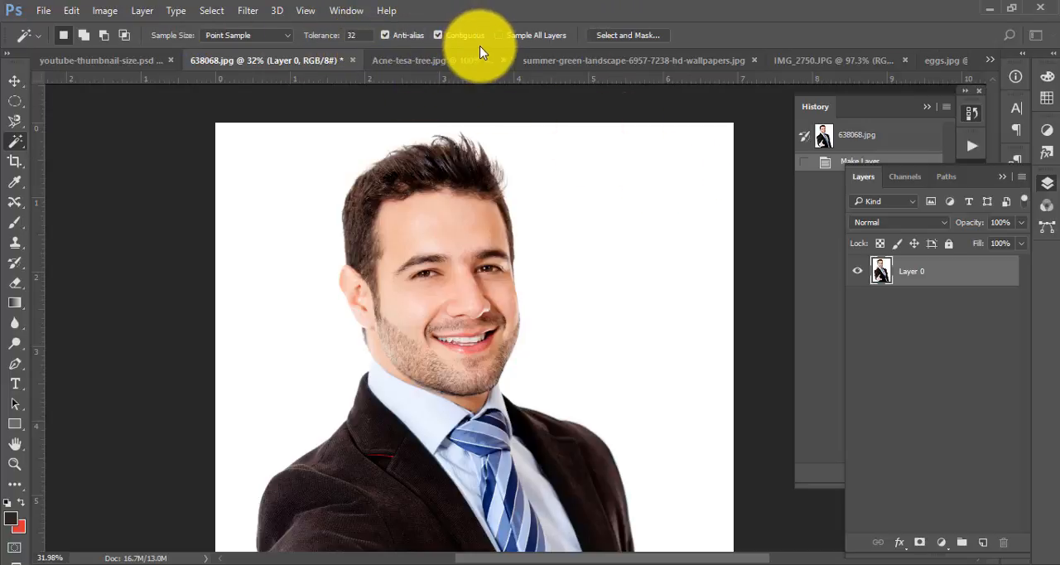
{"action": "left_click", "coordinate": [623, 237]}
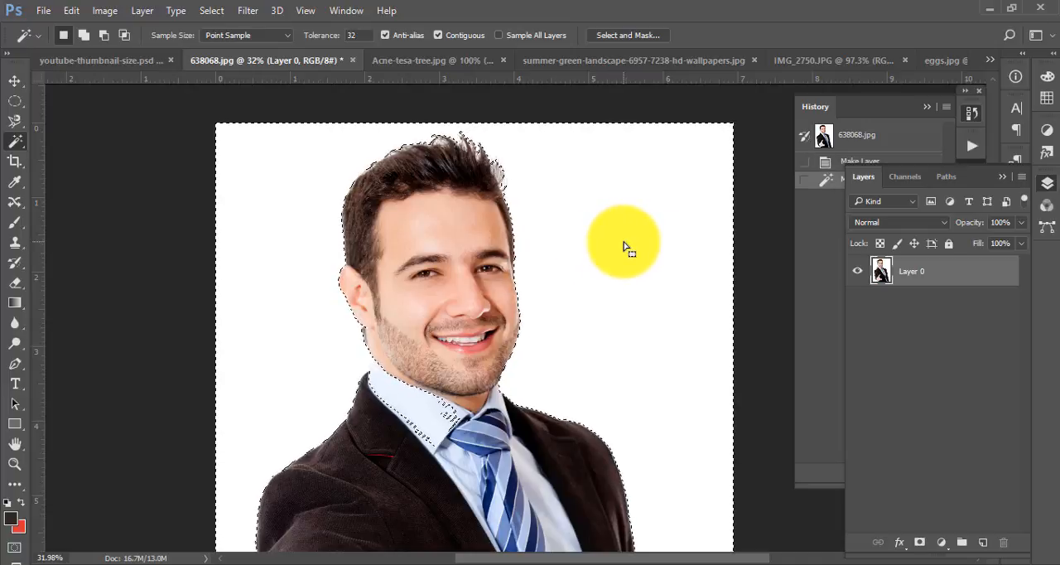
{"action": "left_click_drag", "start_coordinate": [627, 218], "coordinate": [583, 234]}
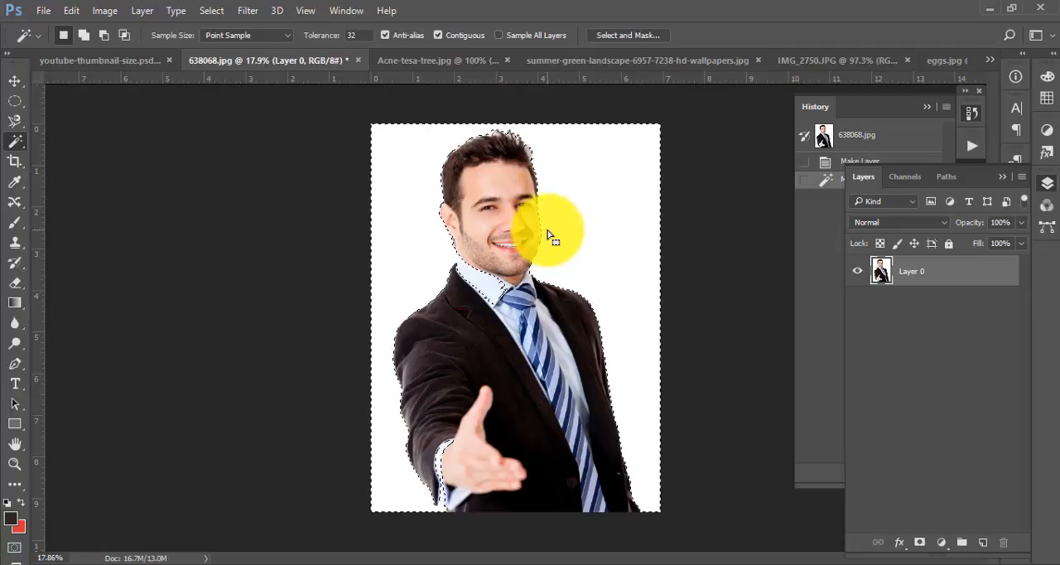
{"action": "key", "text": "ctrl+d"}
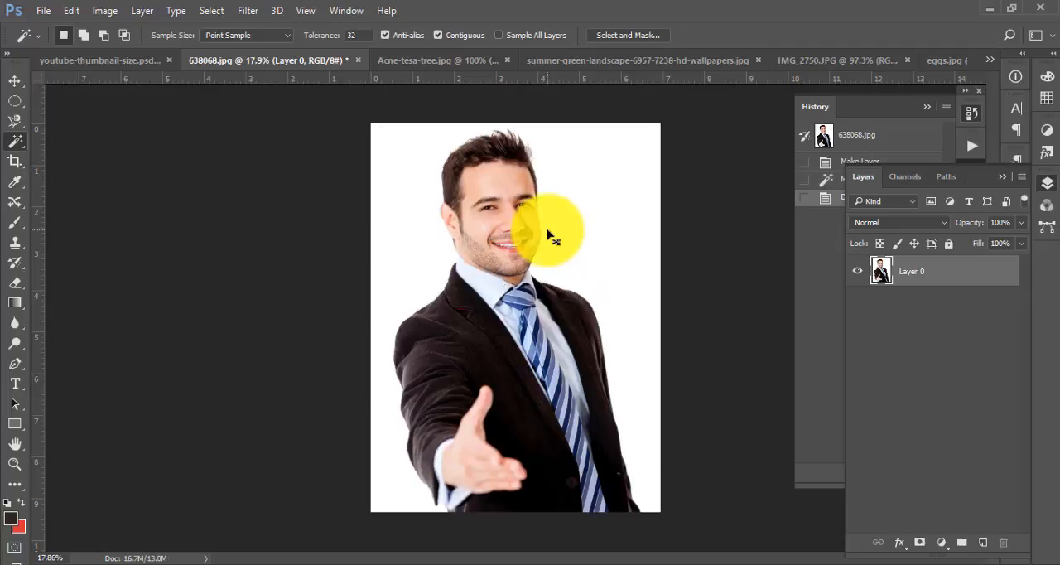
- Try selecting the man's dark jacket with the Magic Wand, check the result on the shoulder and deselect it
{"action": "left_click", "coordinate": [486, 348]}
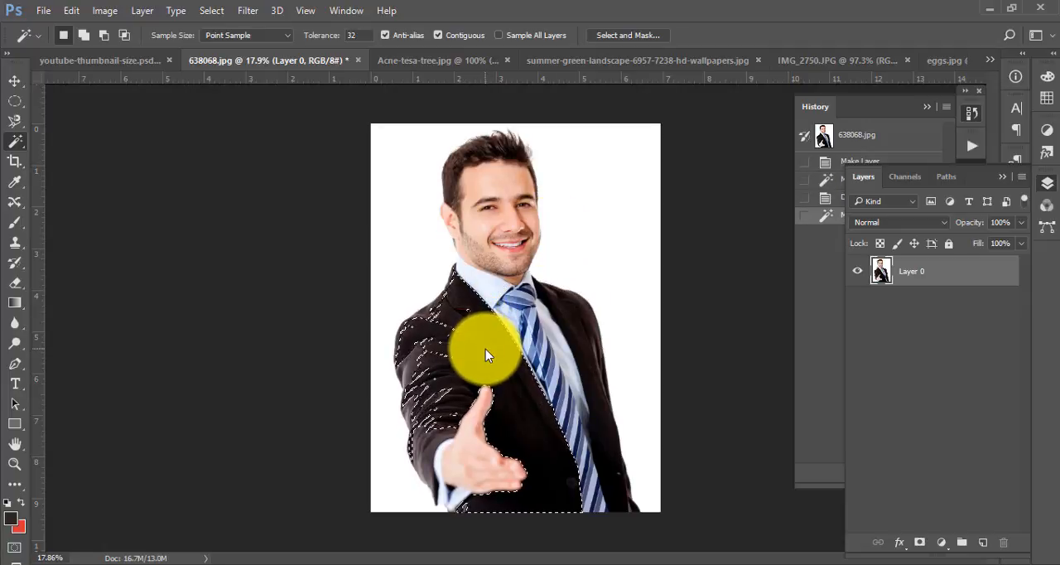
{"action": "scroll", "coordinate": [453, 364], "scroll_direction": "up", "scroll_amount": 5}
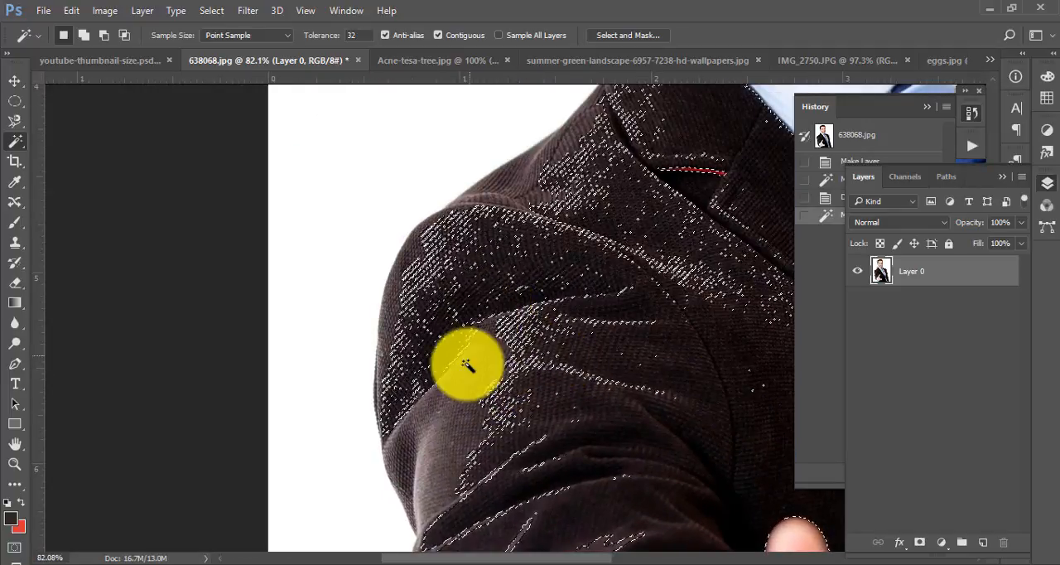
{"action": "scroll", "coordinate": [460, 446], "scroll_direction": "down", "scroll_amount": 5}
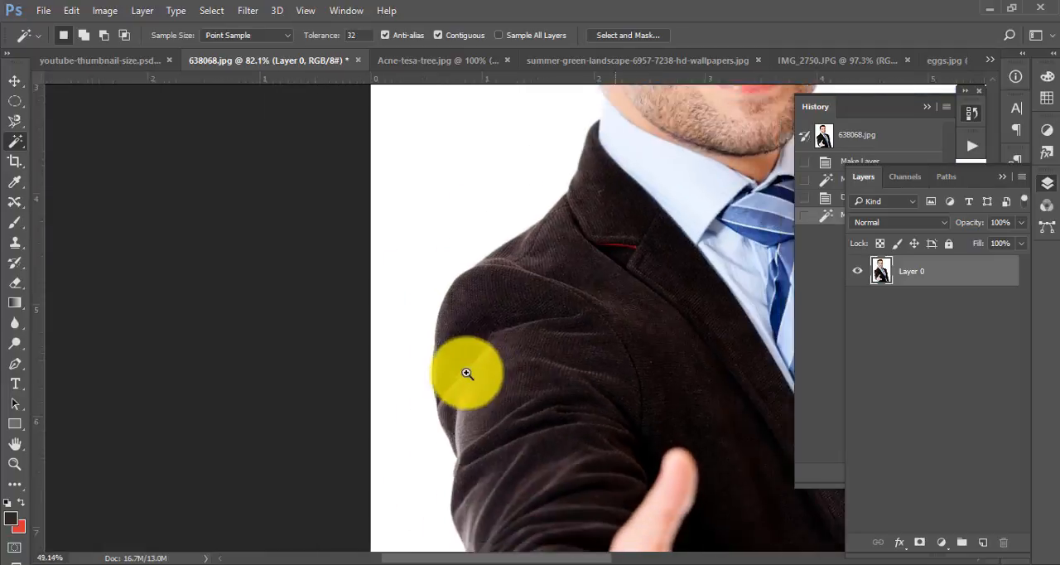
{"action": "left_click_drag", "start_coordinate": [599, 341], "coordinate": [544, 341]}
{"action": "scroll", "coordinate": [447, 293], "scroll_direction": "down", "scroll_amount": 3}
{"action": "key", "text": "ctrl+d"}
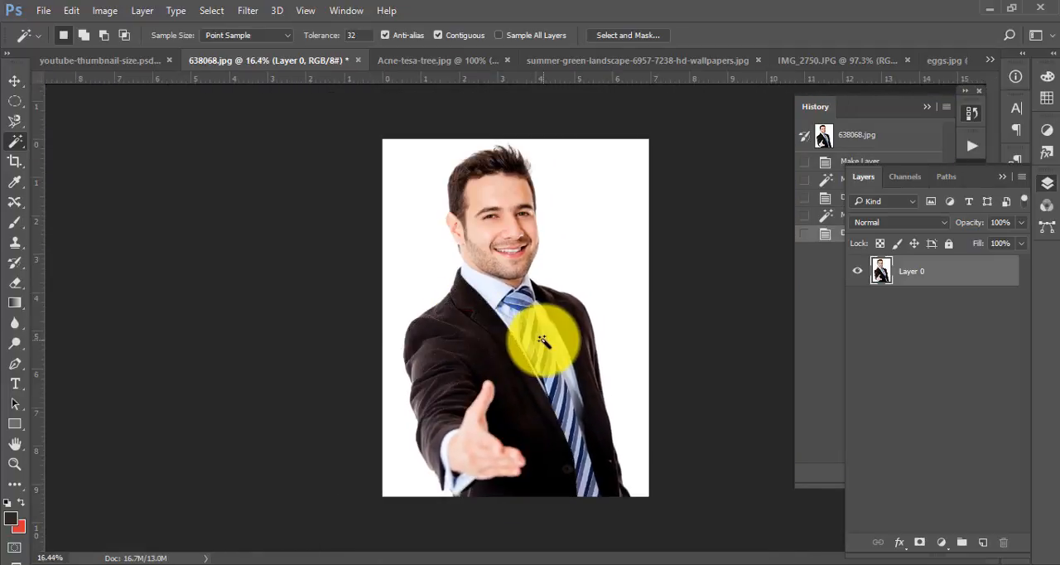
- Select the white background around the man with the Magic Wand at tolerance 32
{"action": "right_click", "coordinate": [15, 140]}
{"action": "left_click", "coordinate": [74, 157]}
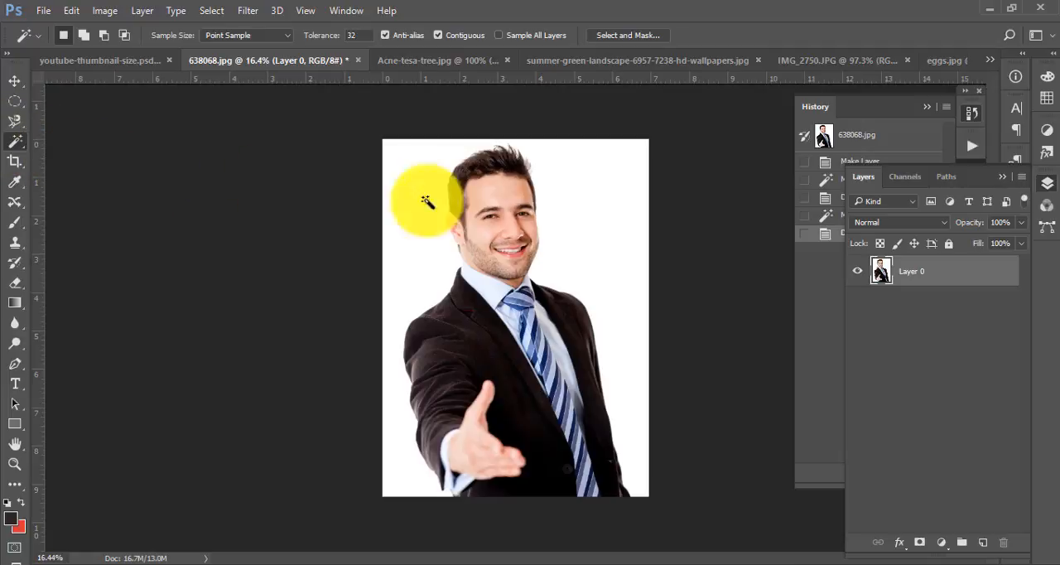
{"action": "left_click", "coordinate": [570, 201]}
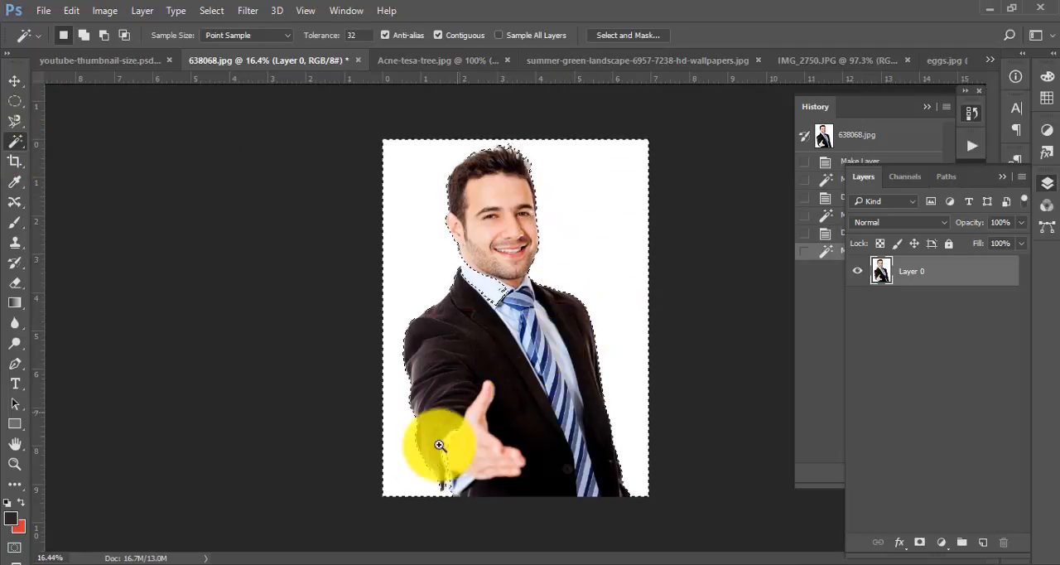
- Try to subtract the white shirt cuff at the outstretched hand from the selection, and reselect the white background
{"action": "left_click_drag", "start_coordinate": [440, 445], "coordinate": [482, 300]}
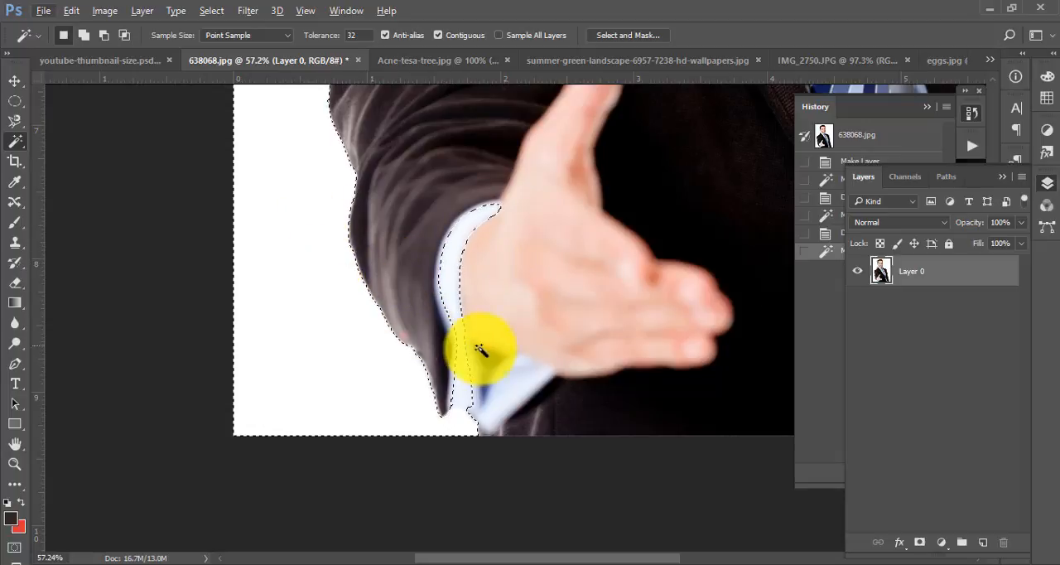
{"action": "left_click", "coordinate": [103, 35]}
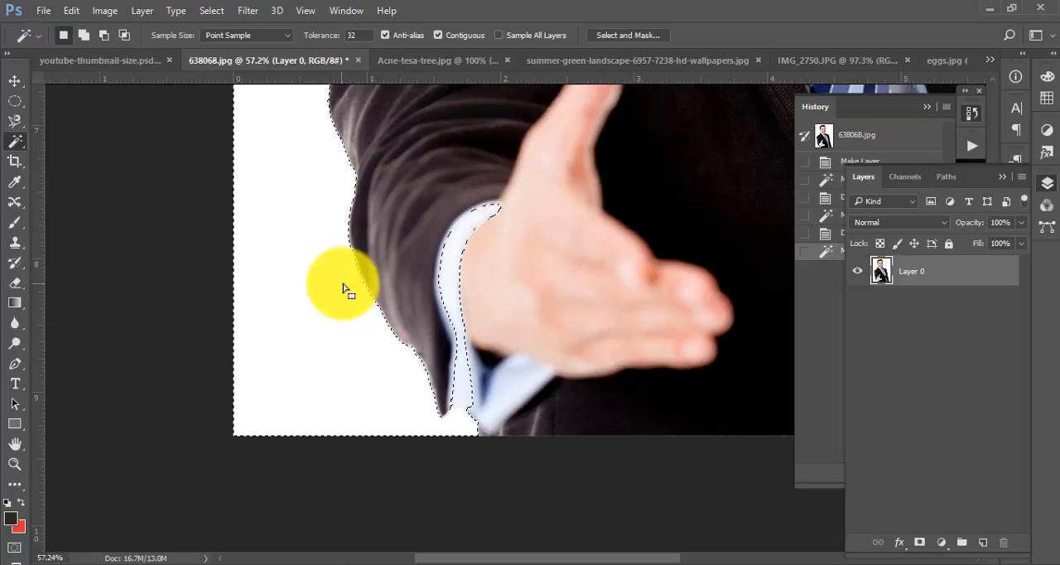
{"action": "left_click", "coordinate": [483, 212]}
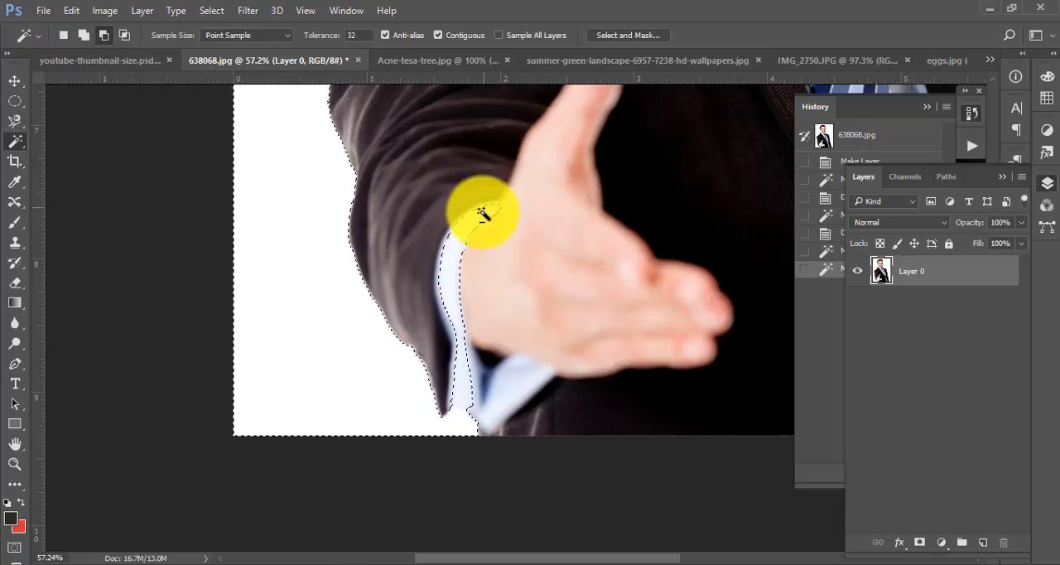
{"action": "left_click", "coordinate": [484, 228]}
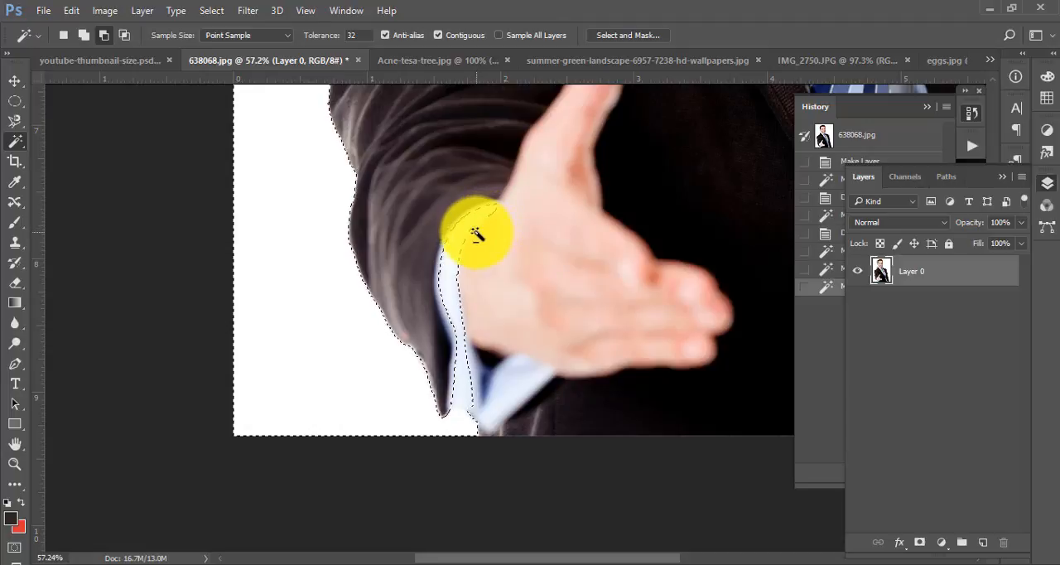
{"action": "left_click", "coordinate": [477, 235]}
{"action": "left_click", "coordinate": [468, 241]}
{"action": "left_click", "coordinate": [474, 223]}
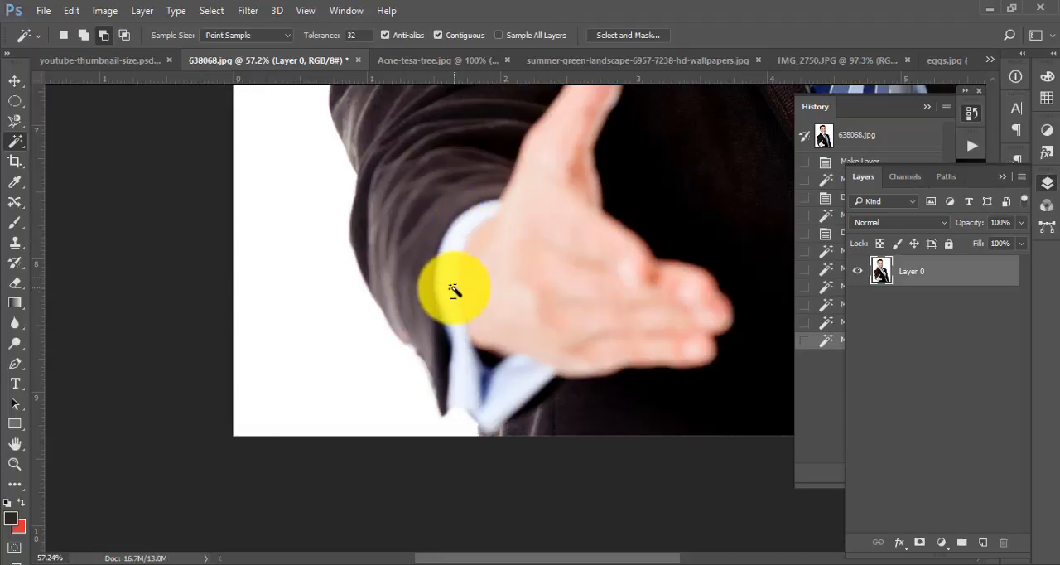
{"action": "left_click", "coordinate": [403, 323]}
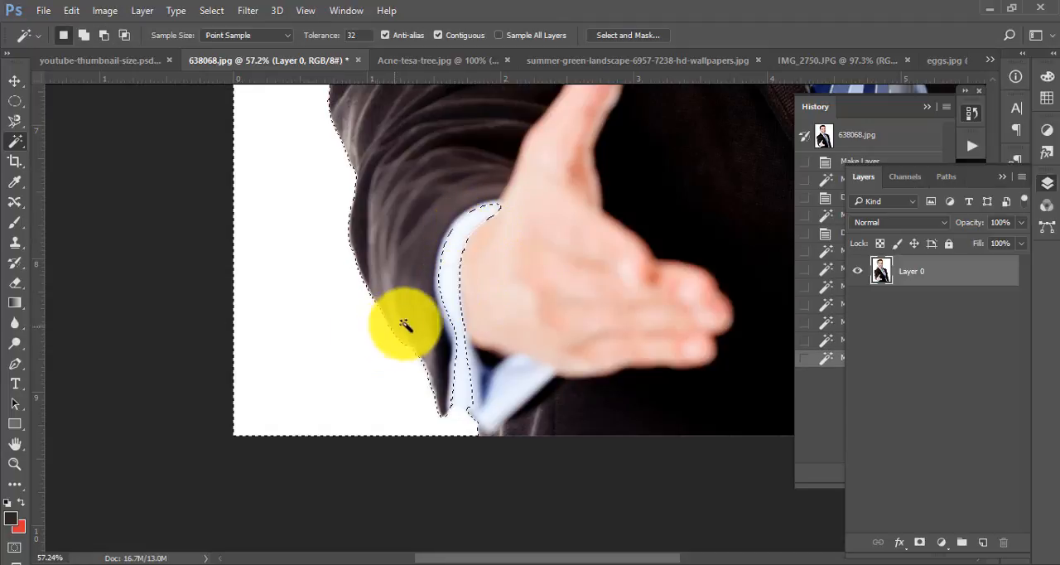
- Try adding the hand's skin tones to the selection and subtracting the shirt cuff from it, undoing each attempt
{"action": "left_click", "coordinate": [471, 249], "text": "shift"}
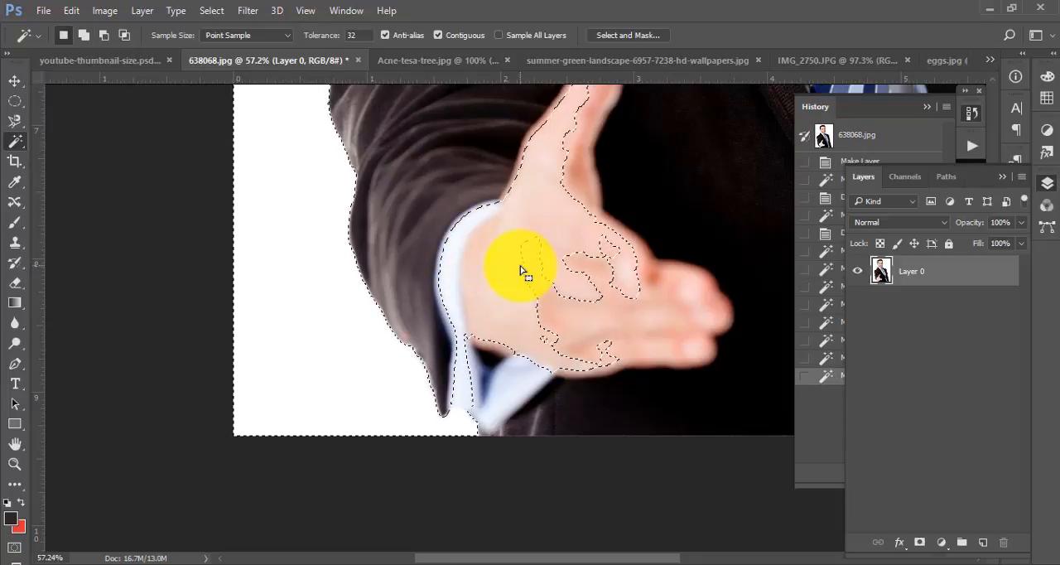
{"action": "key", "text": "ctrl+z"}
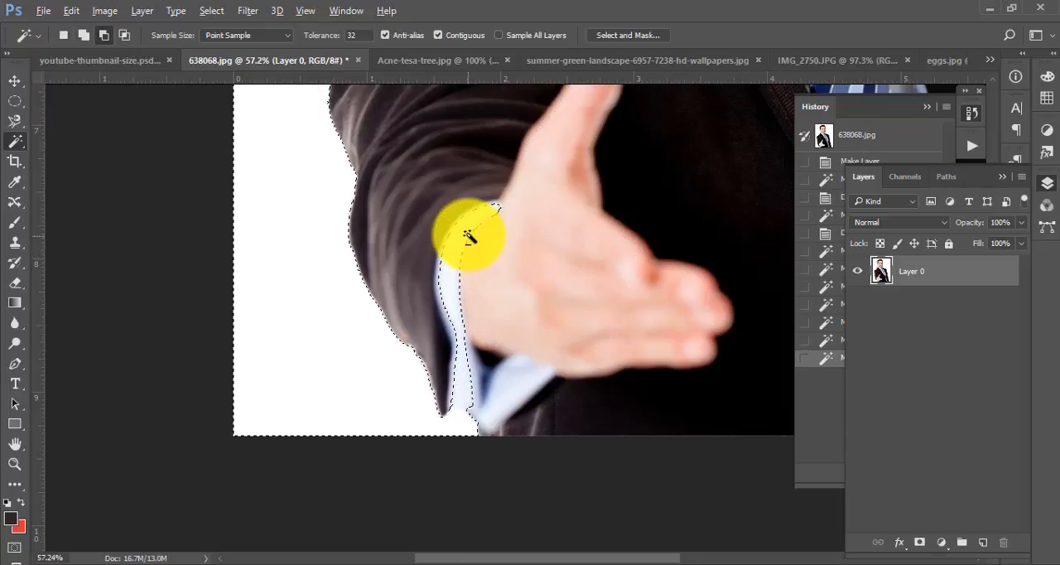
{"action": "left_click", "coordinate": [470, 236]}
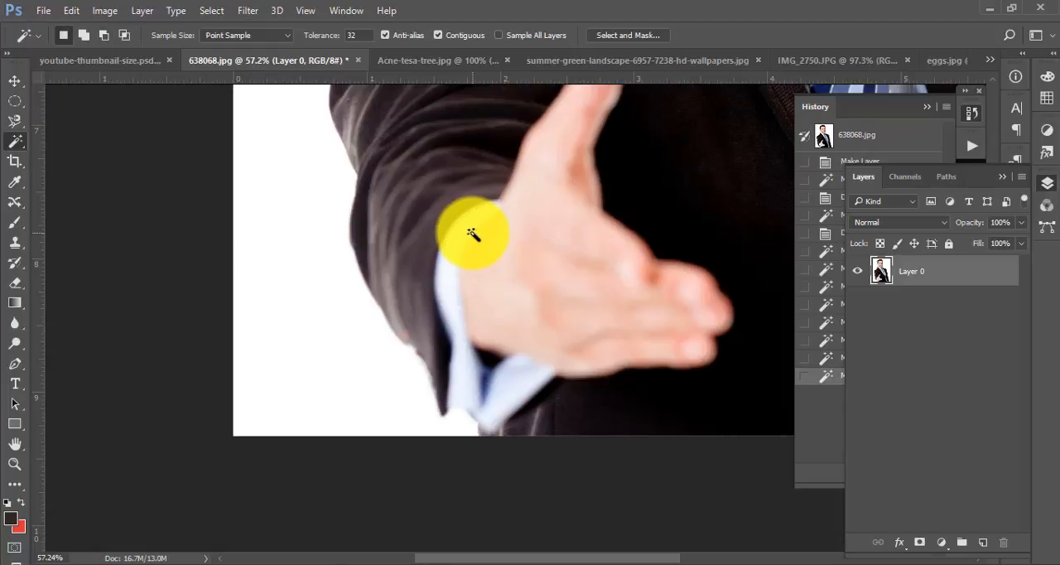
{"action": "key", "text": "ctrl+z"}
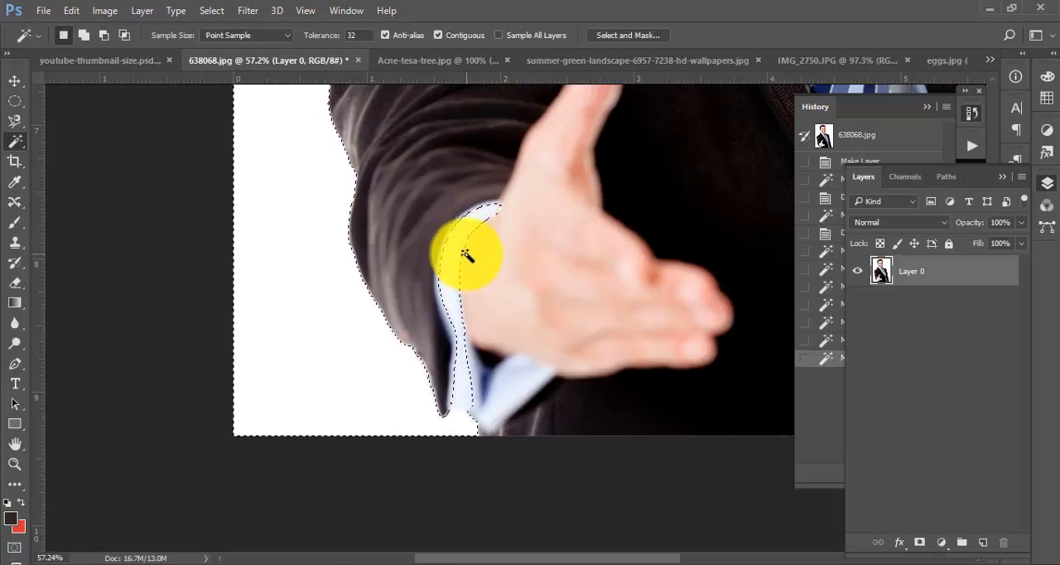
- Set the Magic Wand tolerance to 10 and subtract the upper part of the shirt cuff from the selection
{"action": "left_click_drag", "start_coordinate": [467, 206], "coordinate": [493, 231]}
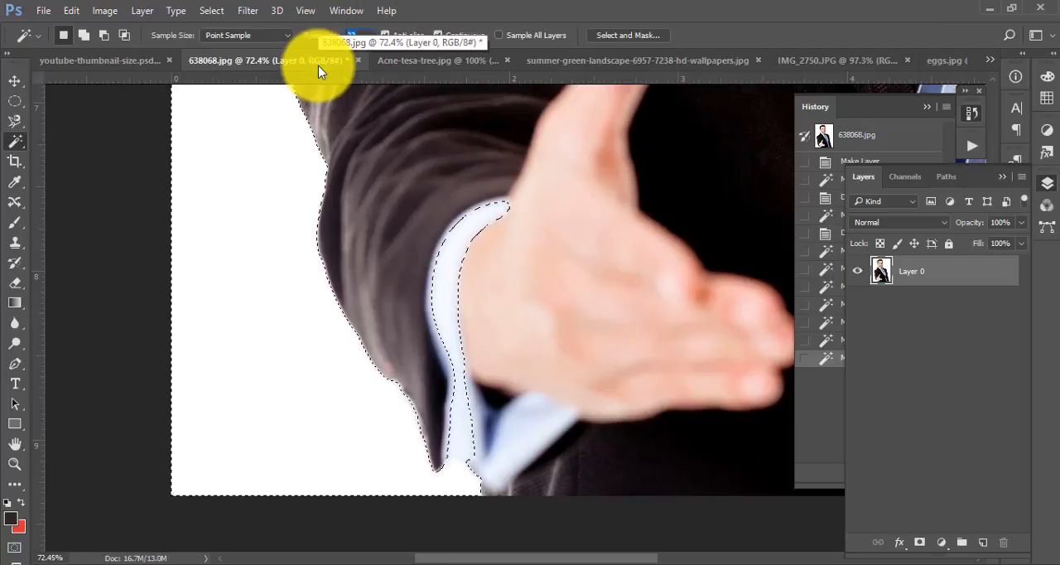
{"action": "left_click", "coordinate": [486, 227], "text": "alt"}
{"action": "left_click", "coordinate": [487, 222], "text": "alt"}
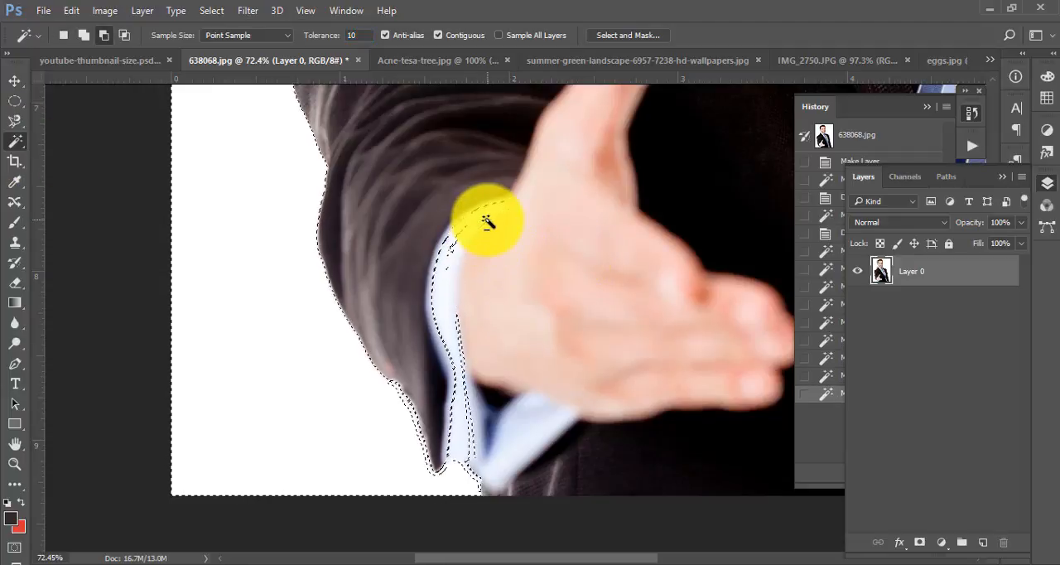
{"action": "left_click", "coordinate": [490, 213], "text": "alt"}
{"action": "left_click", "coordinate": [497, 220], "text": "alt"}
{"action": "left_click", "coordinate": [502, 208], "text": "alt"}
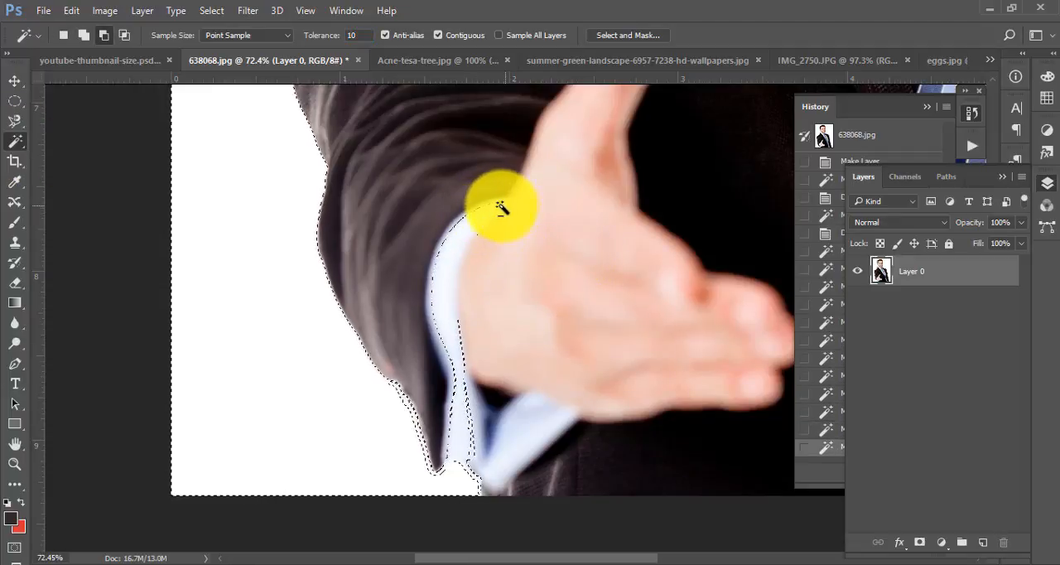
- Subtract the remaining selected areas of the shirt cuff, along its outer edge and down beside the wrist
{"action": "left_click", "coordinate": [457, 233], "text": "alt"}
{"action": "left_click", "coordinate": [480, 208]}
{"action": "left_click", "coordinate": [451, 317]}
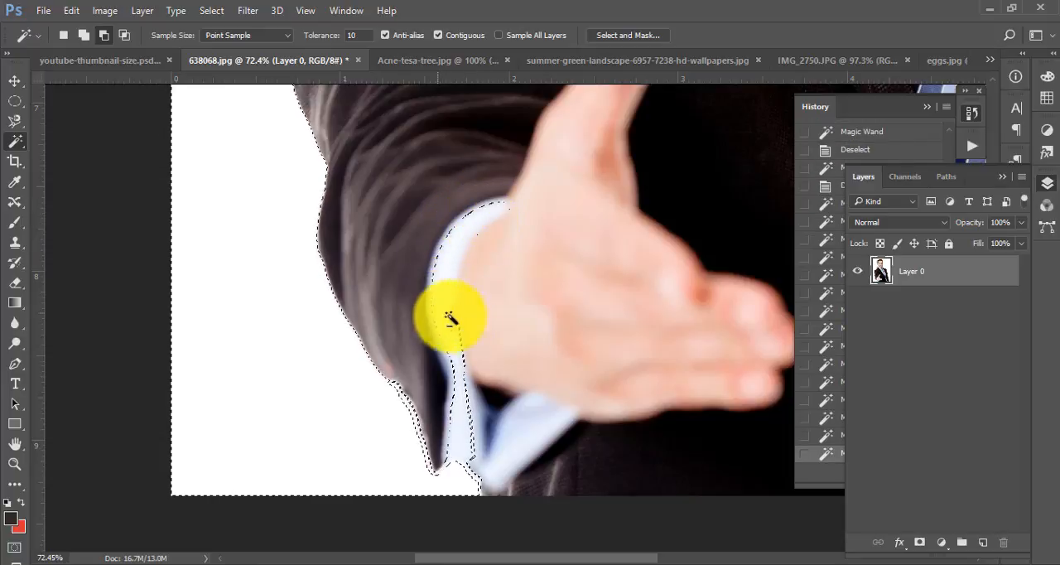
{"action": "left_click", "coordinate": [463, 326]}
{"action": "left_click", "coordinate": [469, 394]}
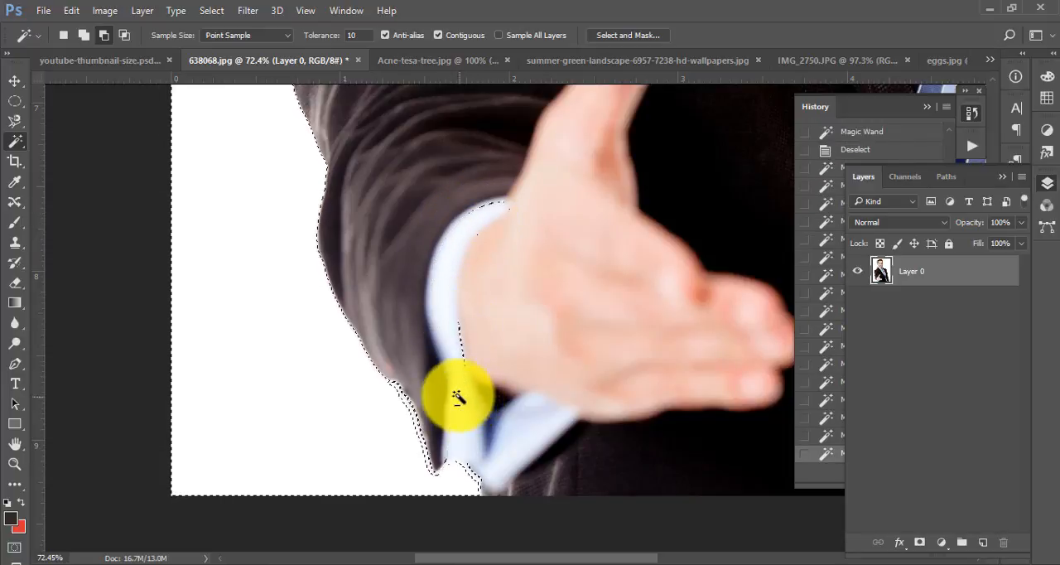
{"action": "left_click", "coordinate": [462, 330]}
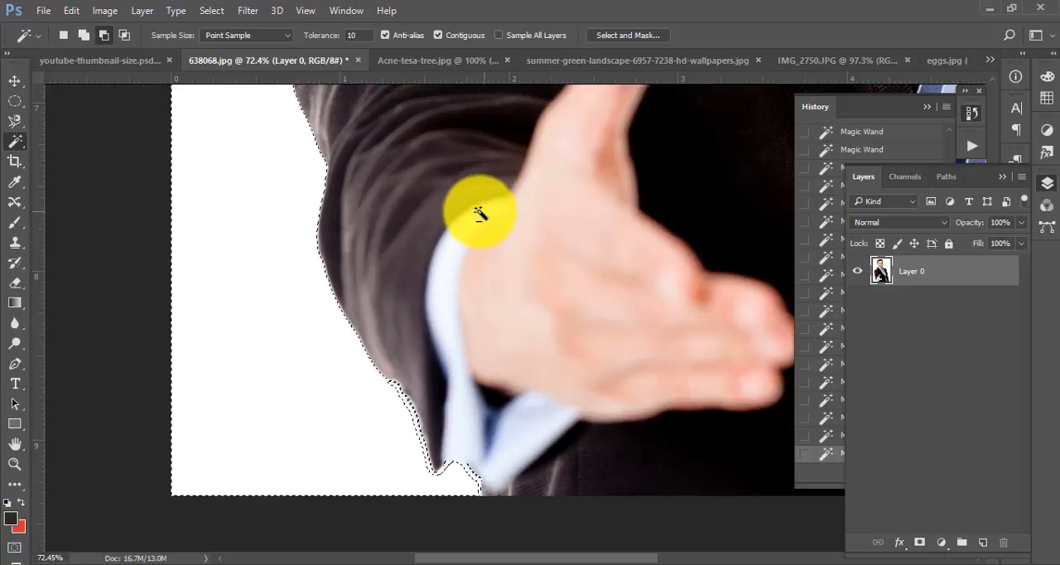
{"action": "left_click_drag", "start_coordinate": [596, 212], "coordinate": [511, 292]}
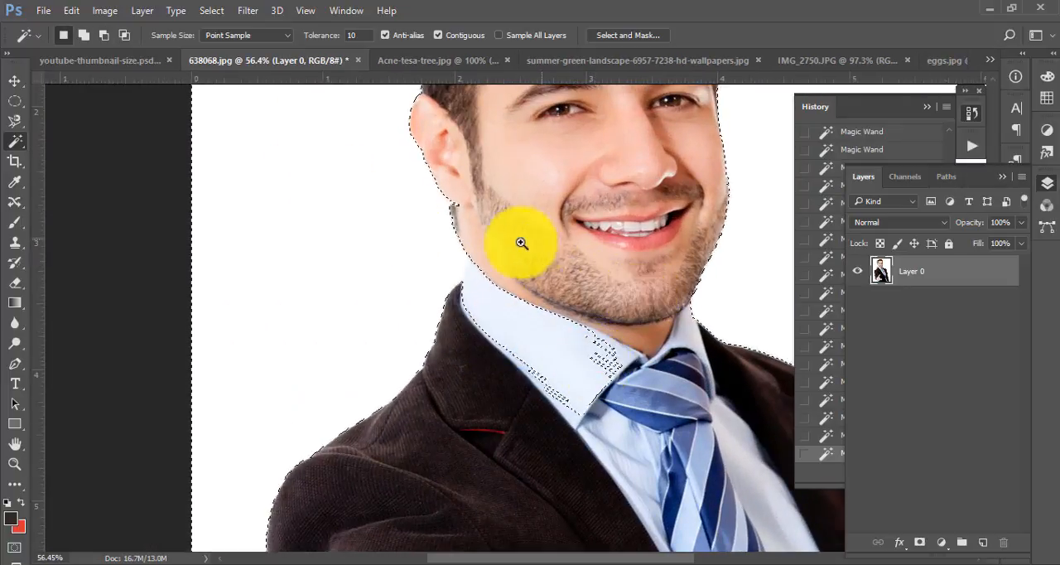
{"action": "left_click_drag", "start_coordinate": [516, 239], "coordinate": [473, 257]}
{"action": "left_click_drag", "start_coordinate": [573, 324], "coordinate": [523, 332]}
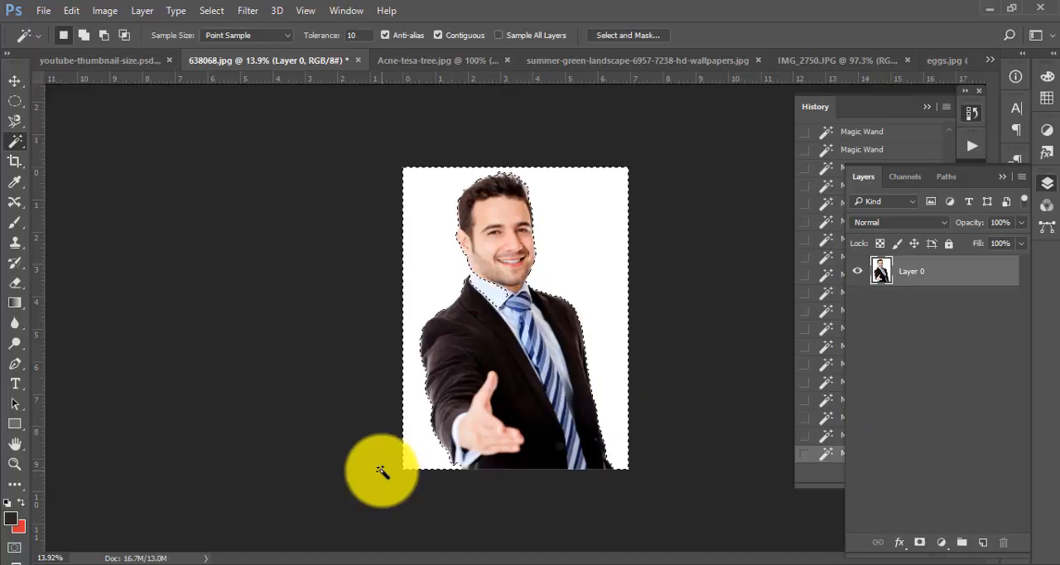
- Delete the selected white background from the man's photo and add a new layer beneath the photo layer
{"action": "key", "text": "Delete"}
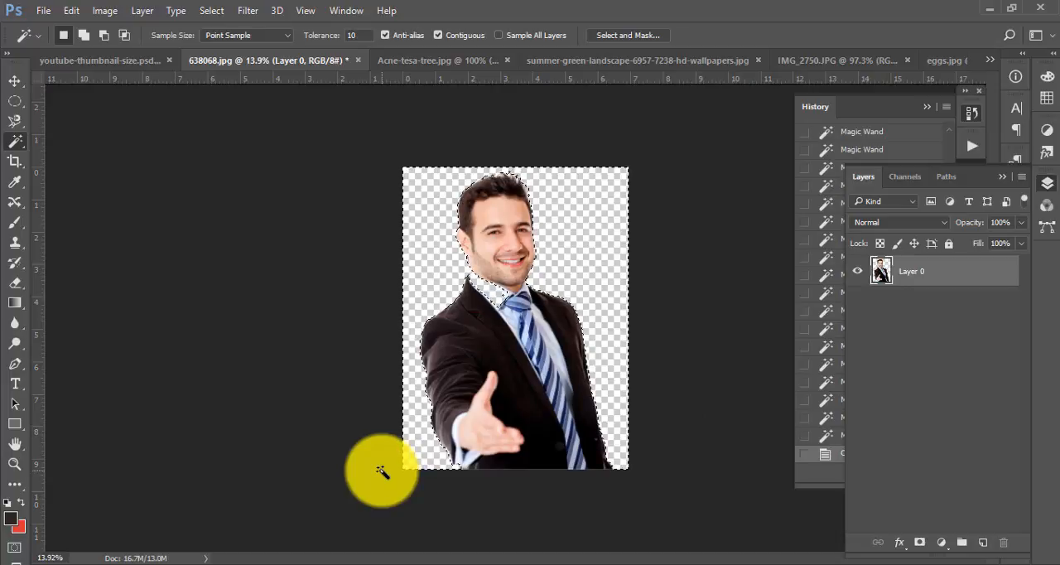
{"action": "left_click", "coordinate": [984, 543]}
{"action": "left_click_drag", "start_coordinate": [928, 271], "coordinate": [937, 346]}
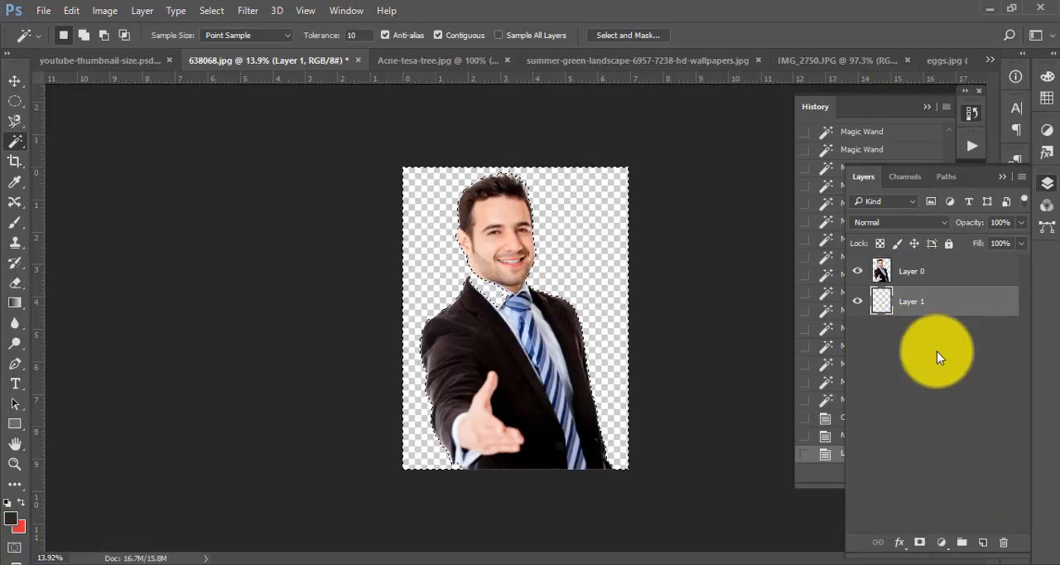
- Fill the selected background on the new layer with the dark foreground colour, refill it with light blue-grey sampled from the shirt, and deselect
{"action": "key", "text": "alt+BackSpace"}
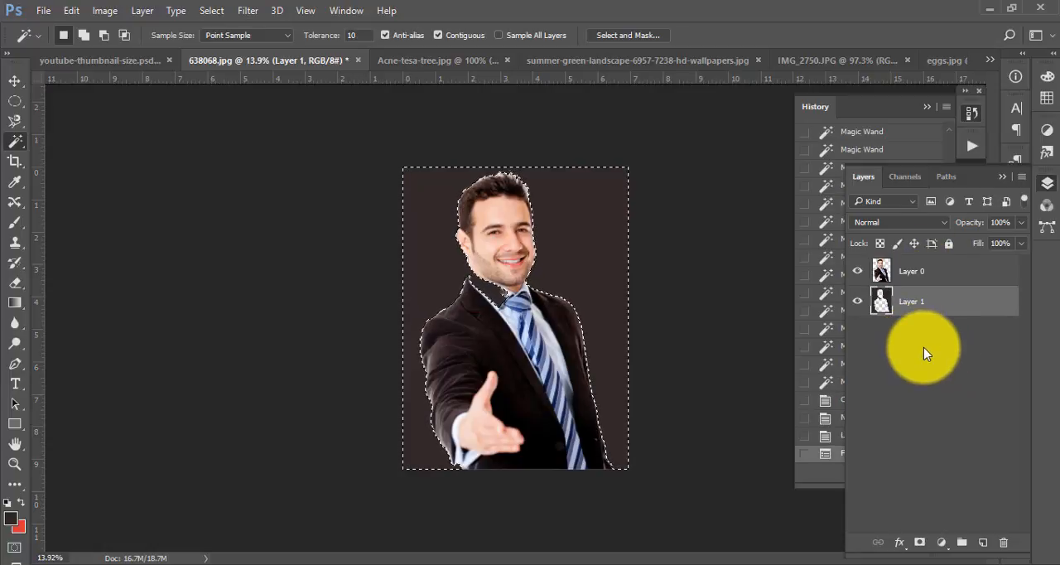
{"action": "key", "text": "i"}
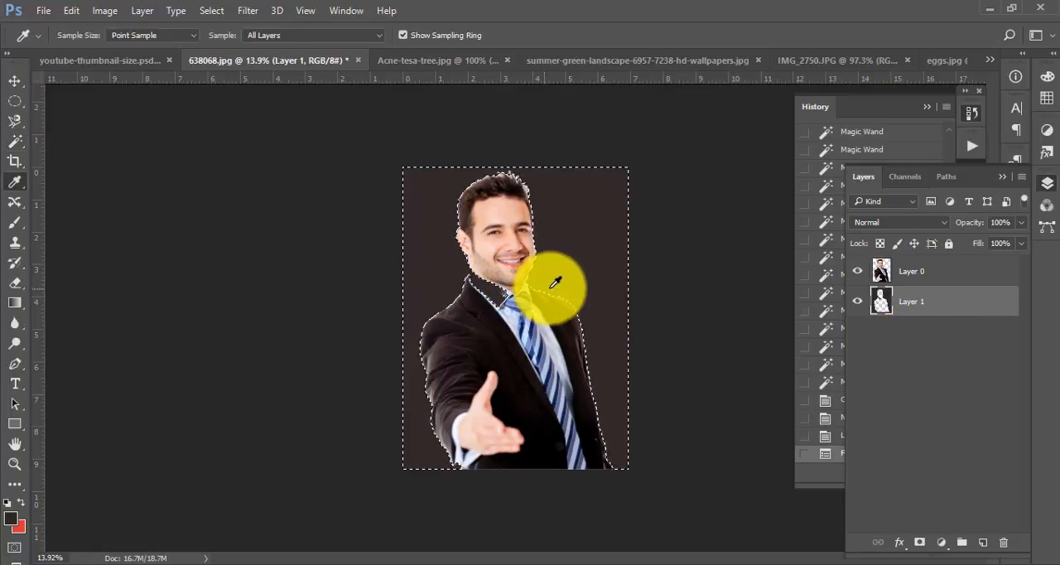
{"action": "left_click", "coordinate": [542, 315]}
{"action": "key", "text": "alt+BackSpace"}
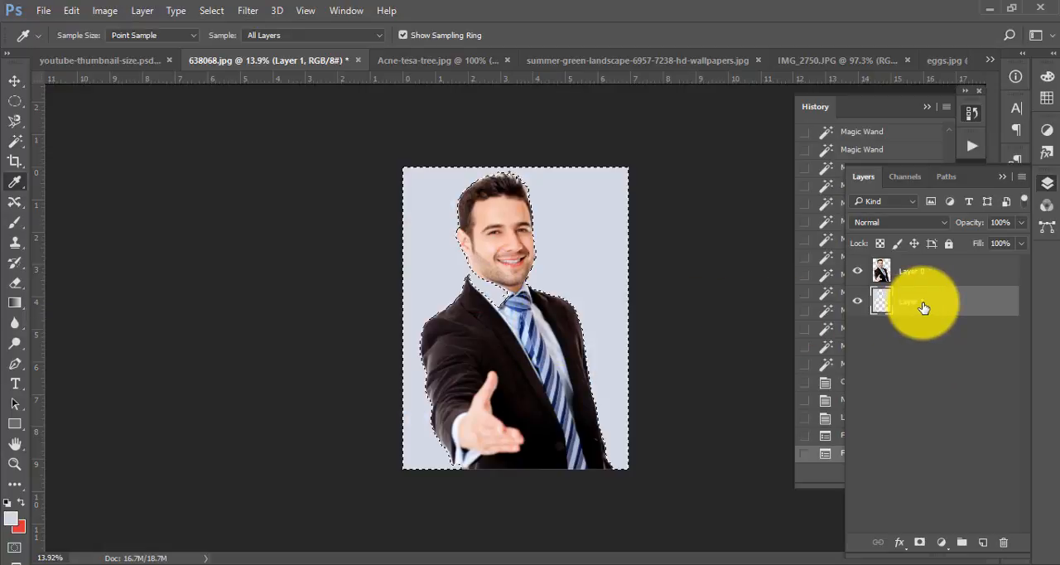
{"action": "key", "text": "ctrl+d"}
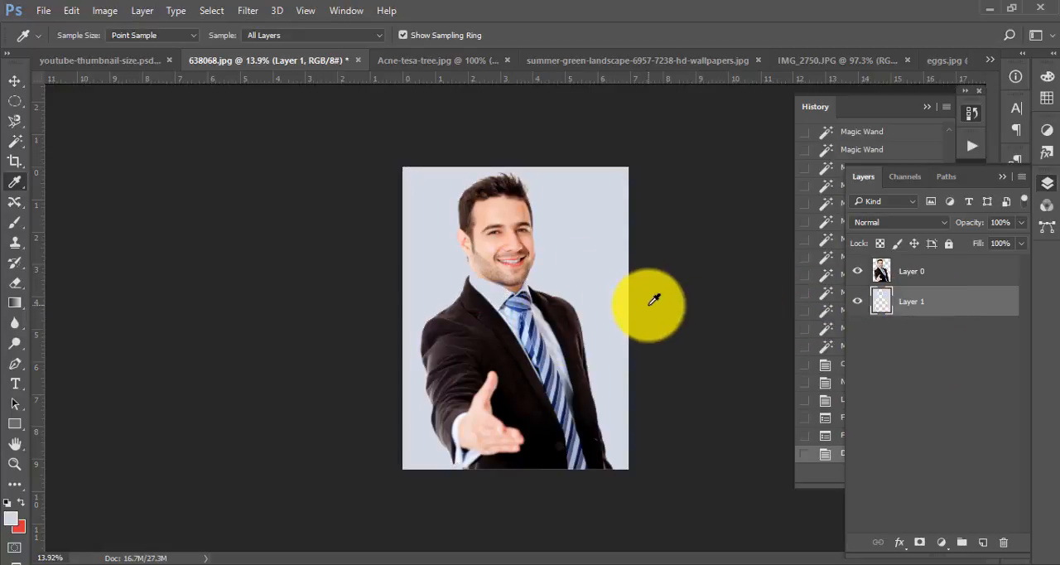
{"action": "left_click_drag", "start_coordinate": [524, 212], "coordinate": [563, 270]}
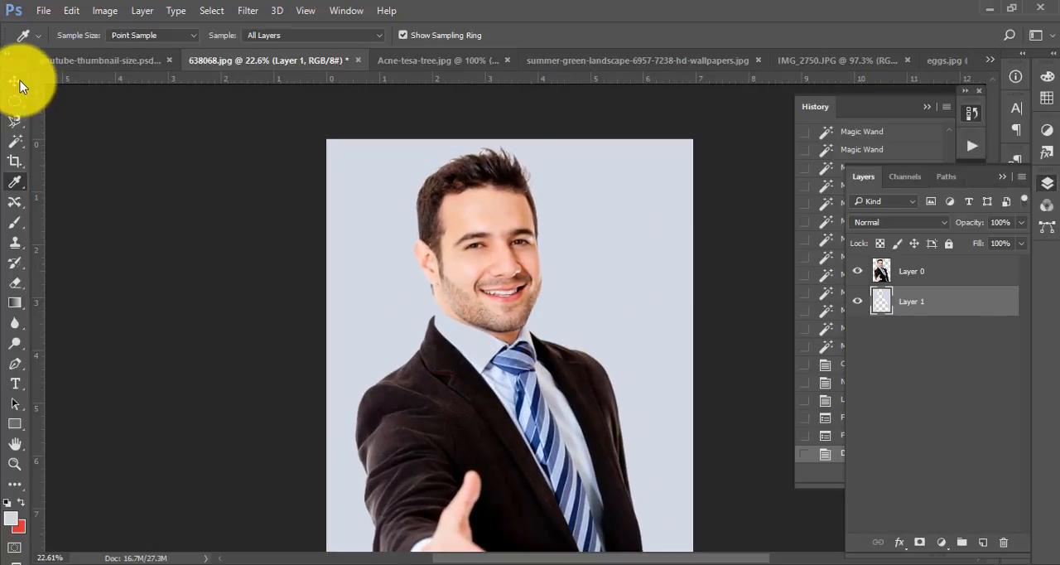
{"action": "right_click", "coordinate": [17, 183]}
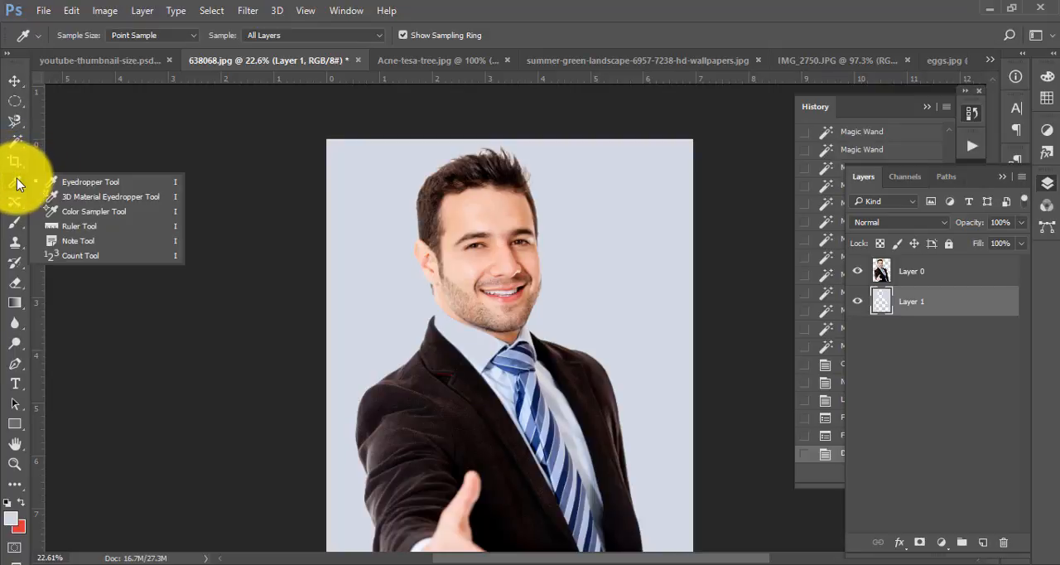
{"action": "left_click", "coordinate": [486, 6]}
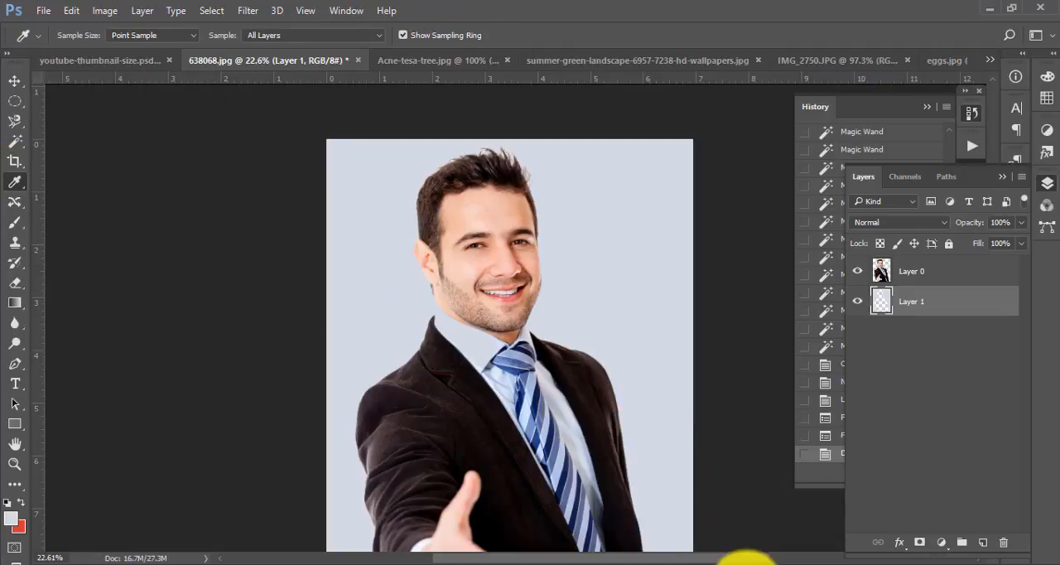
{"action": "left_click", "coordinate": [748, 564]}
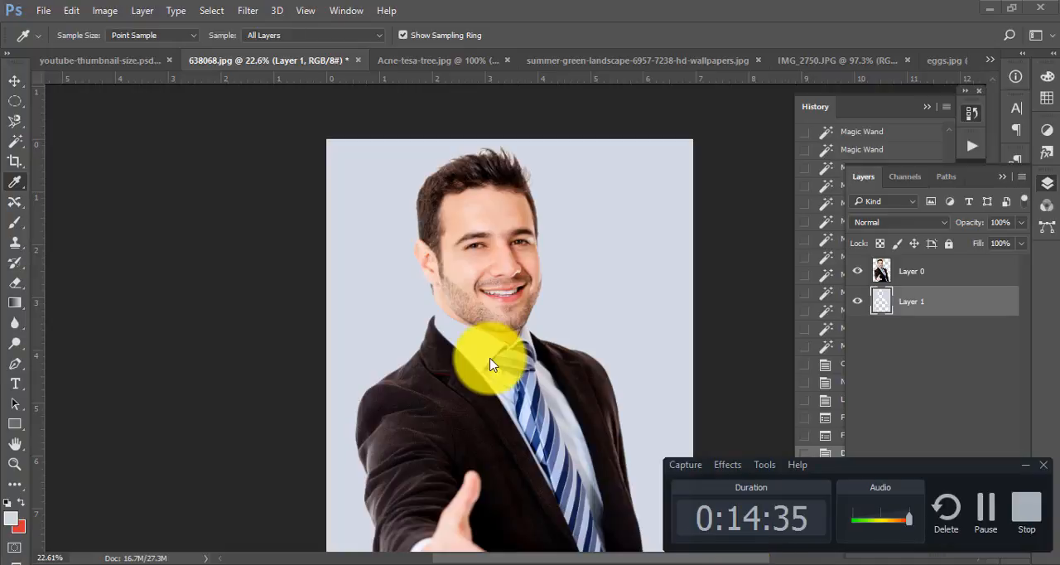